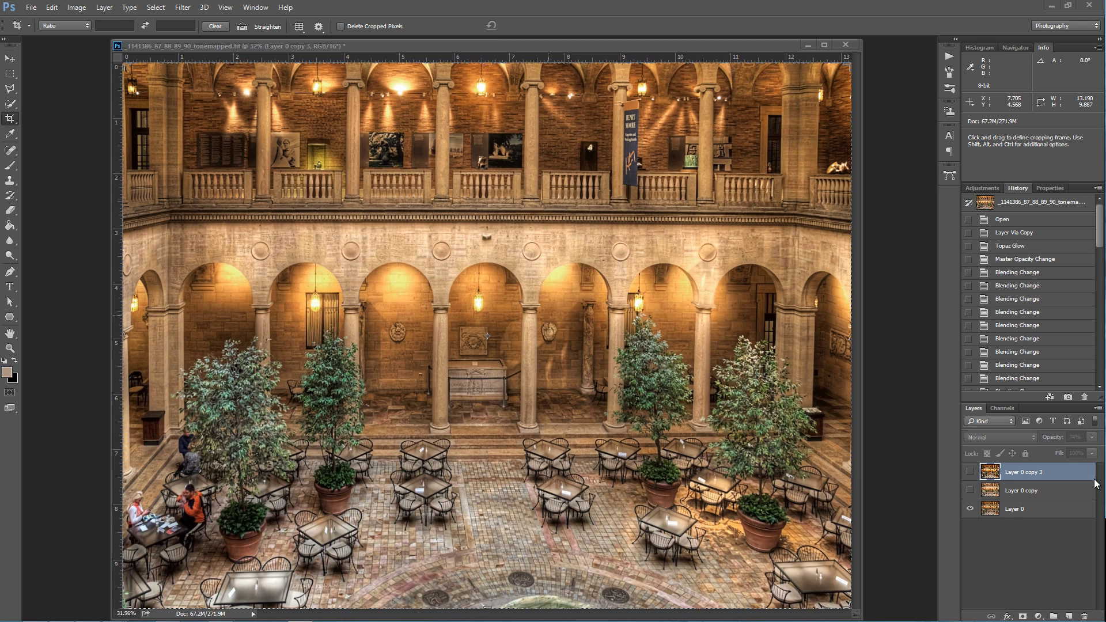
Show the Layer 0 copy and copy 3 glow layers, zooming on the arches and refitting to compare.
left_click(970, 490)
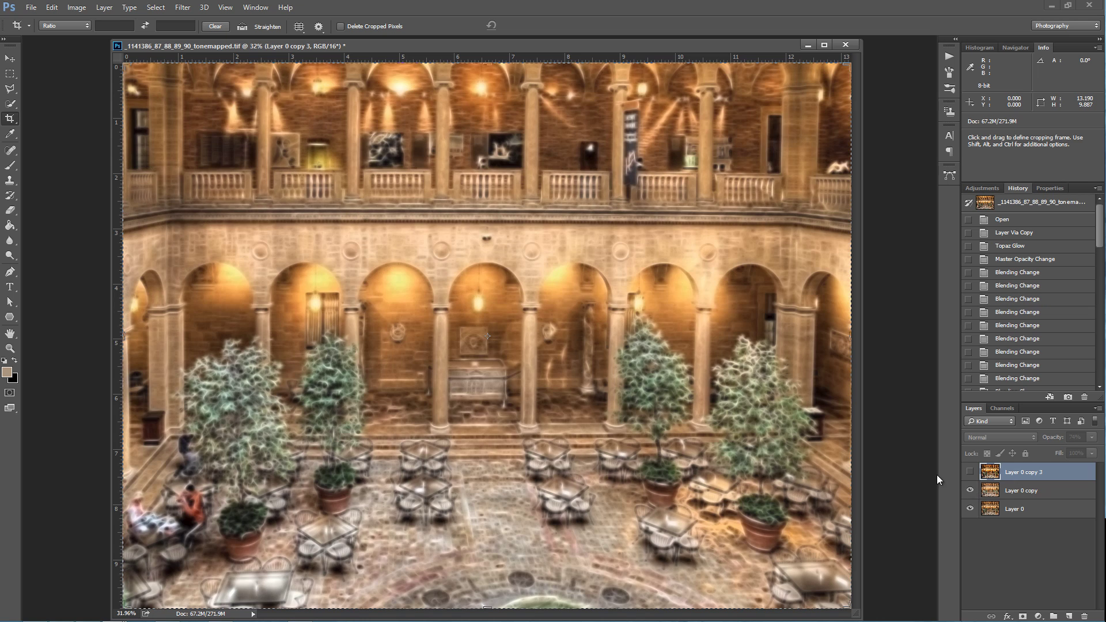
scroll(247, 385, "up", 5)
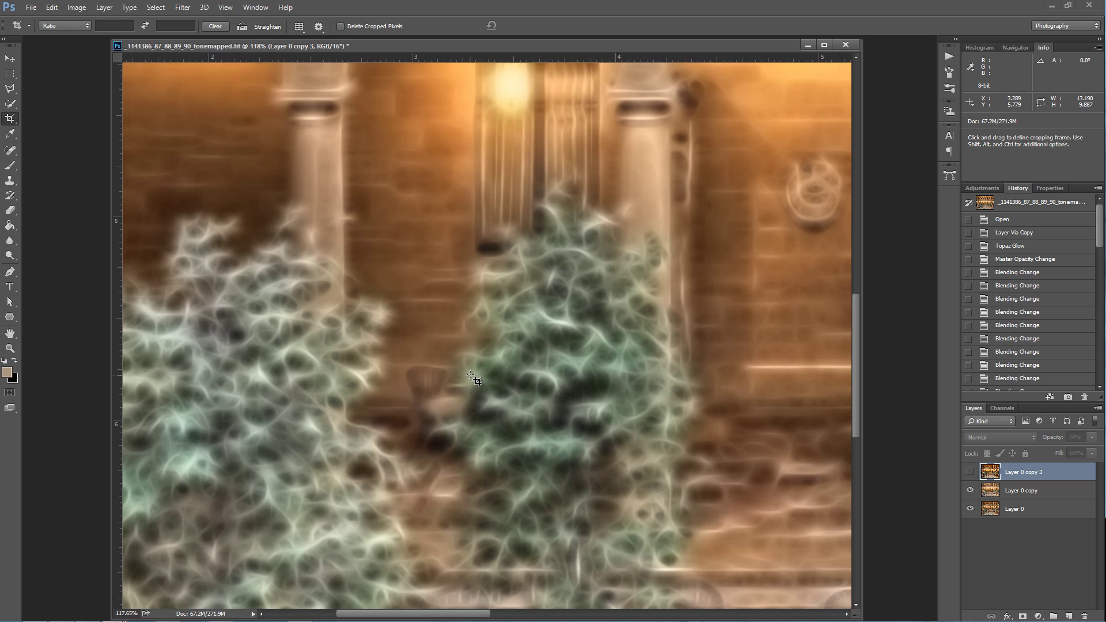
right_click(521, 377)
left_click(539, 384)
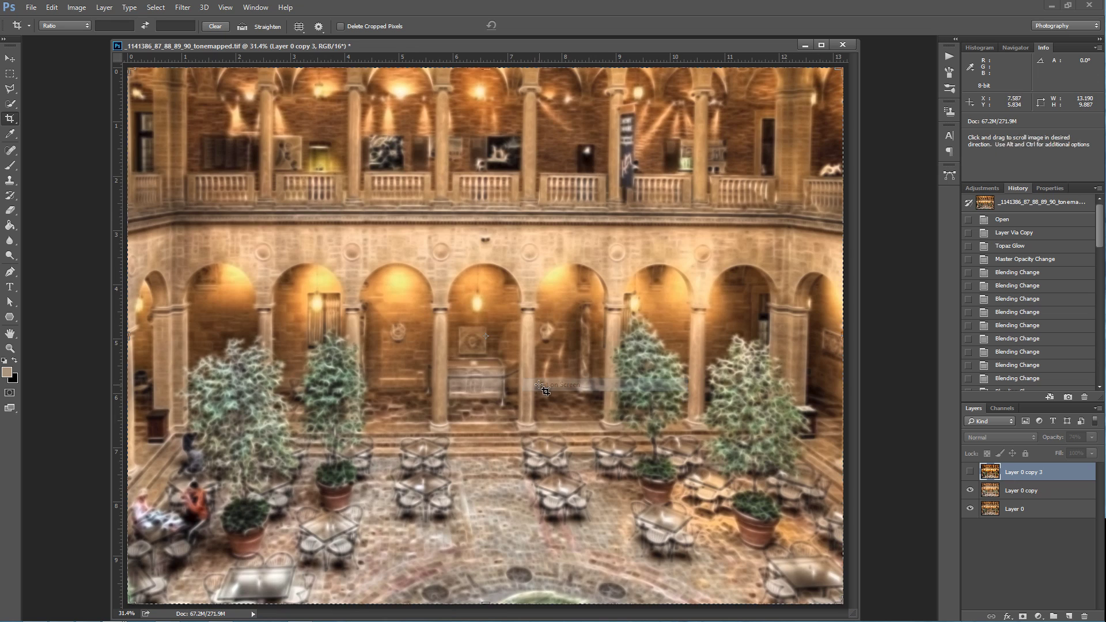
left_click(970, 473)
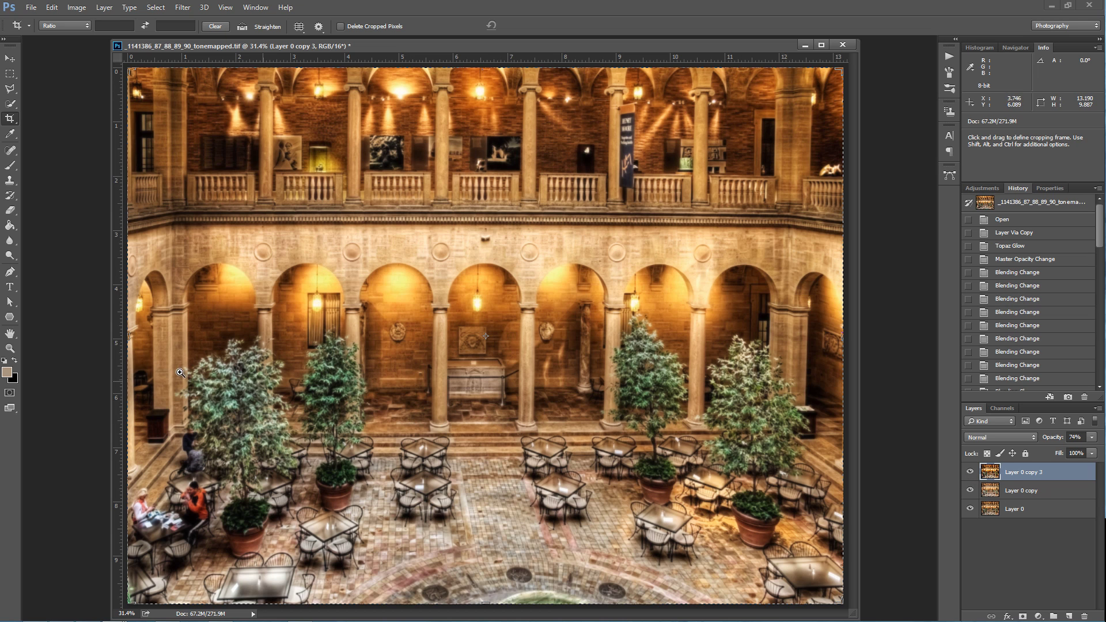
left_click_drag(236, 366, 357, 414)
right_click(357, 415)
left_click(392, 425)
Delete the top comparison layer and launch Filter > Topaz Labs > Topaz Glow.
key("Delete")
key("Delete")
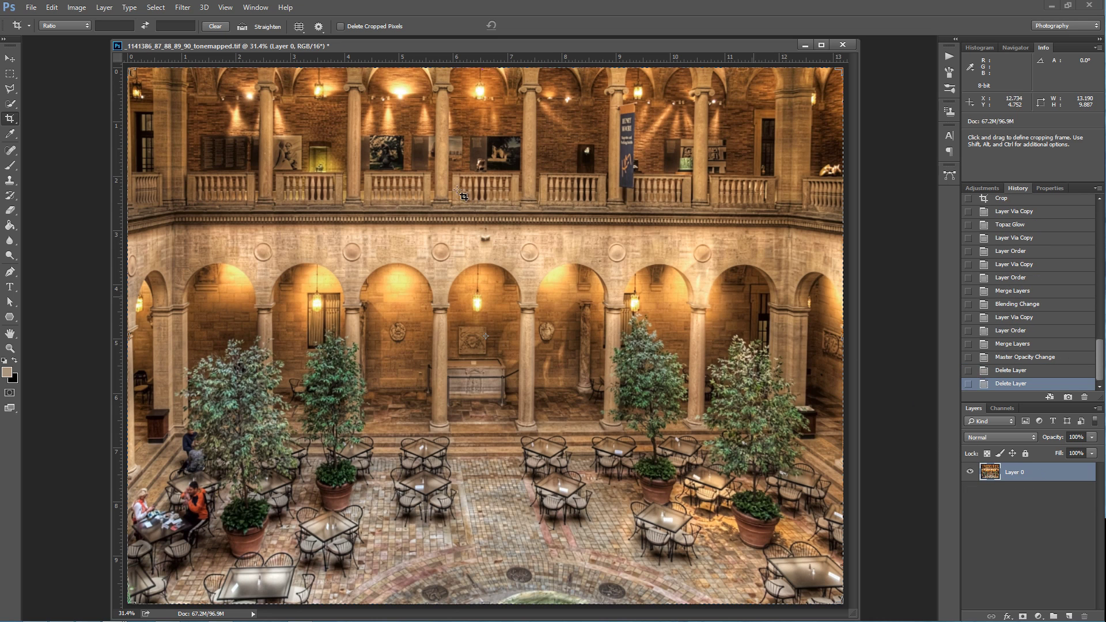
left_click(184, 7)
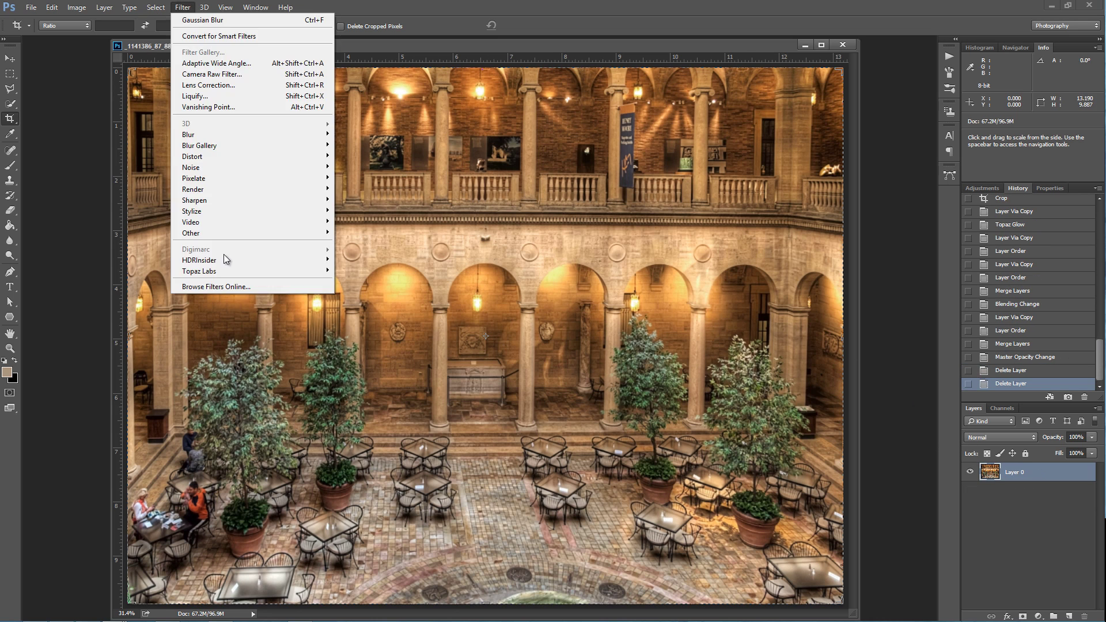
mouse_move(199, 271)
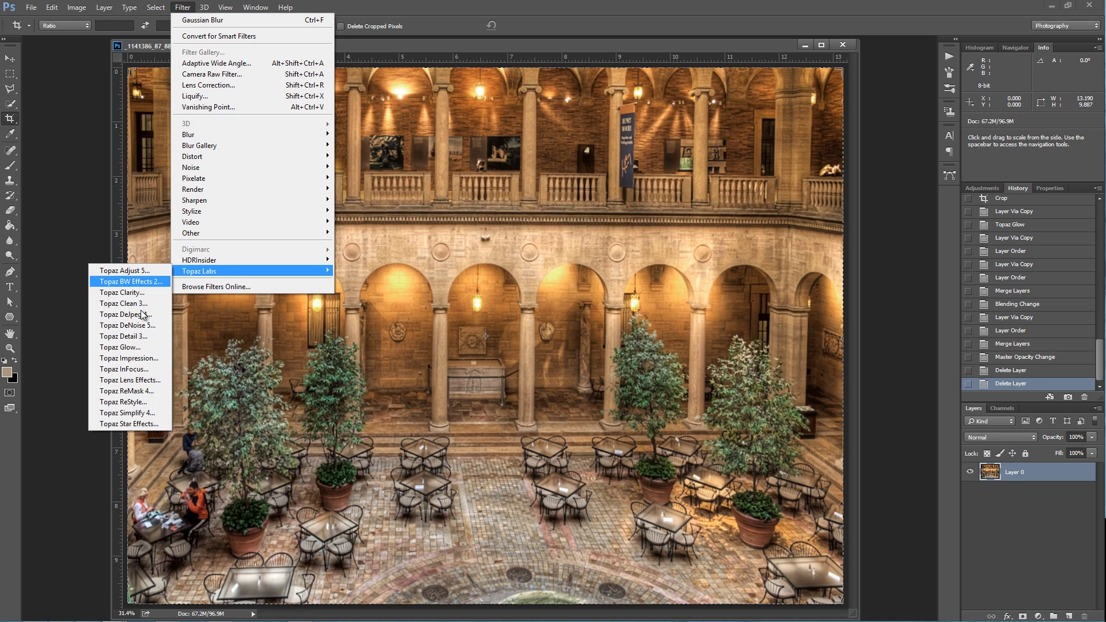
left_click(134, 348)
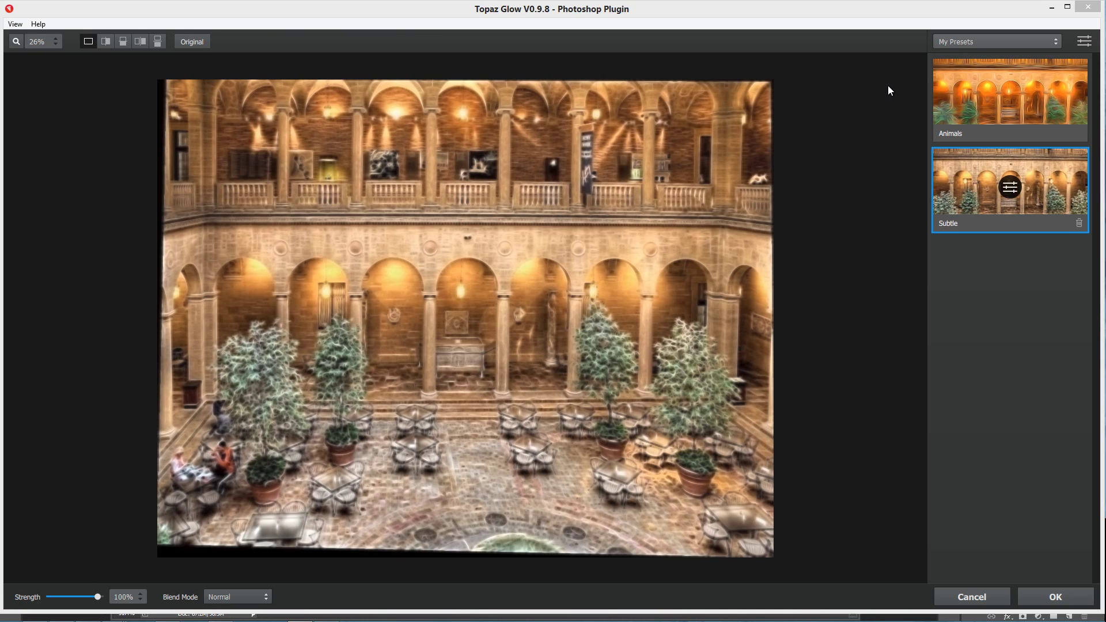
Switch the preset collection to Featured, check the preview zoom, and maximize the plugin window.
left_click(977, 40)
left_click(966, 54)
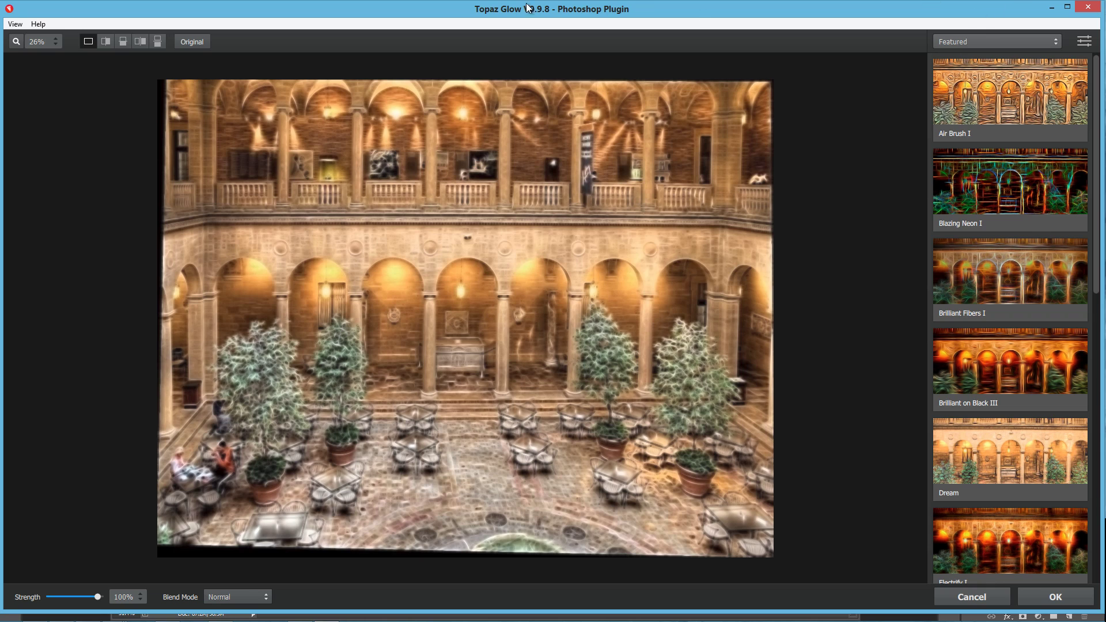
left_click(43, 38)
left_click(1068, 7)
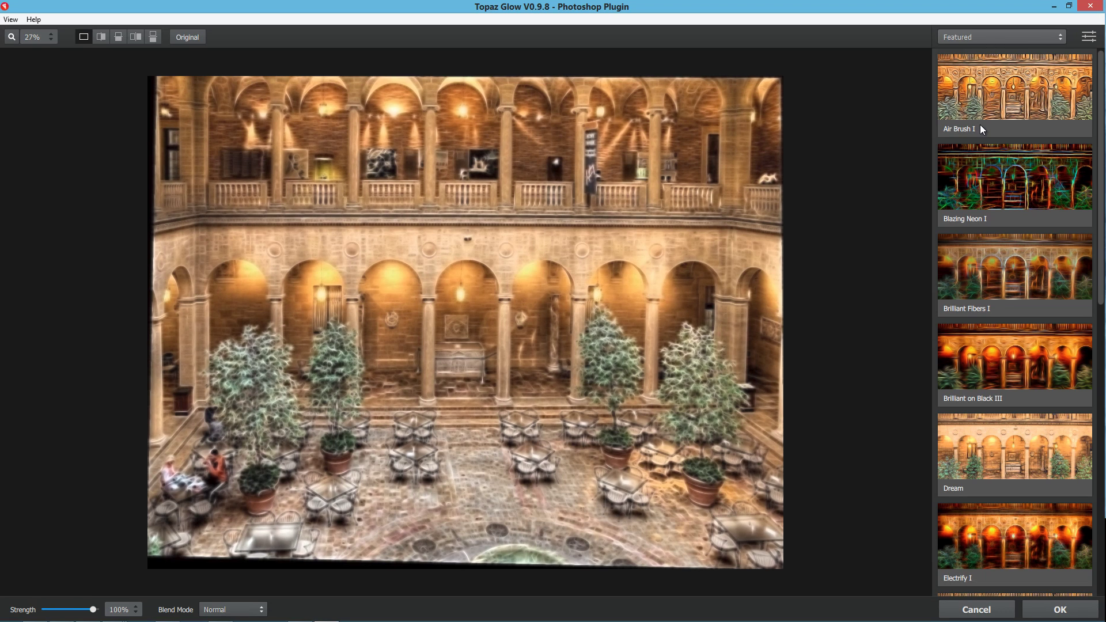
Preview Air Brush I, Brilliant Fibers I and Brilliant on Black III, then apply Dream and open its settings.
left_click(1037, 95)
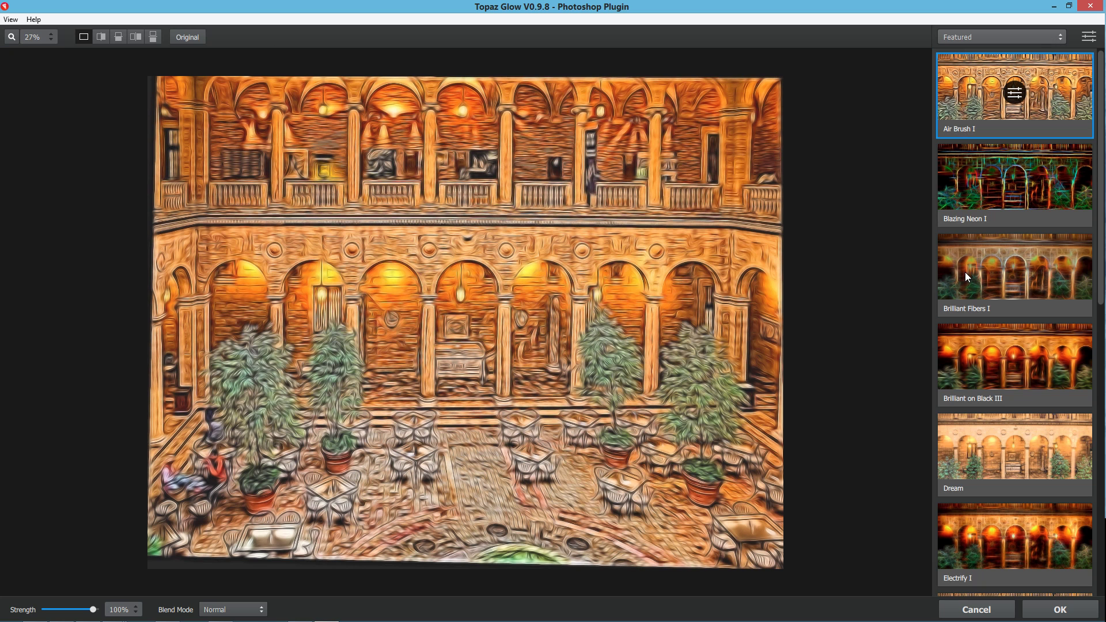
left_click(967, 277)
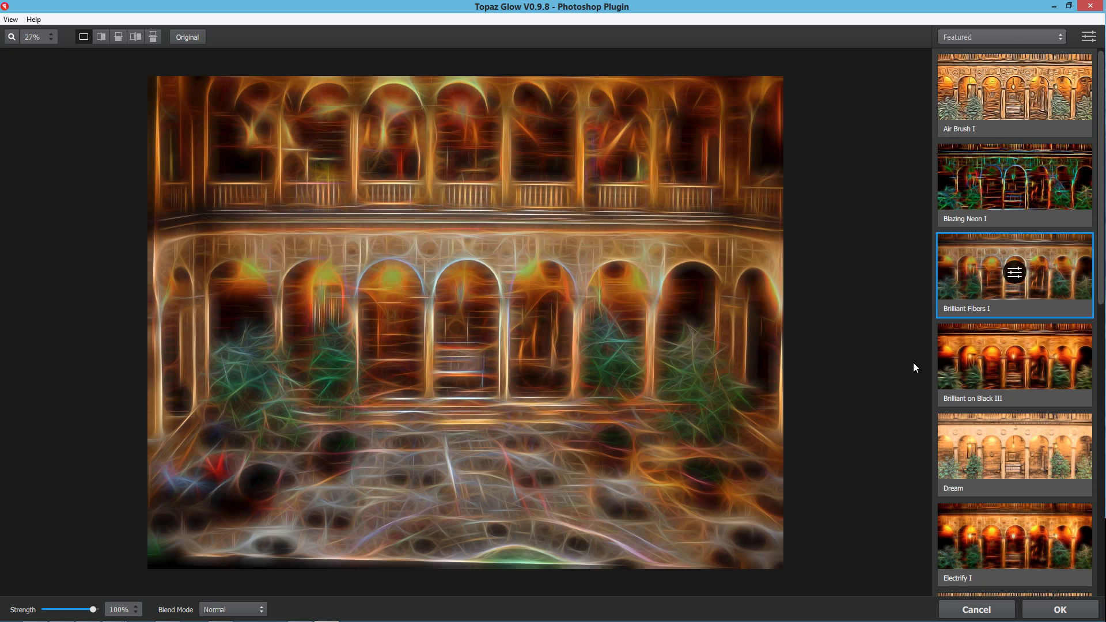
left_click(953, 379)
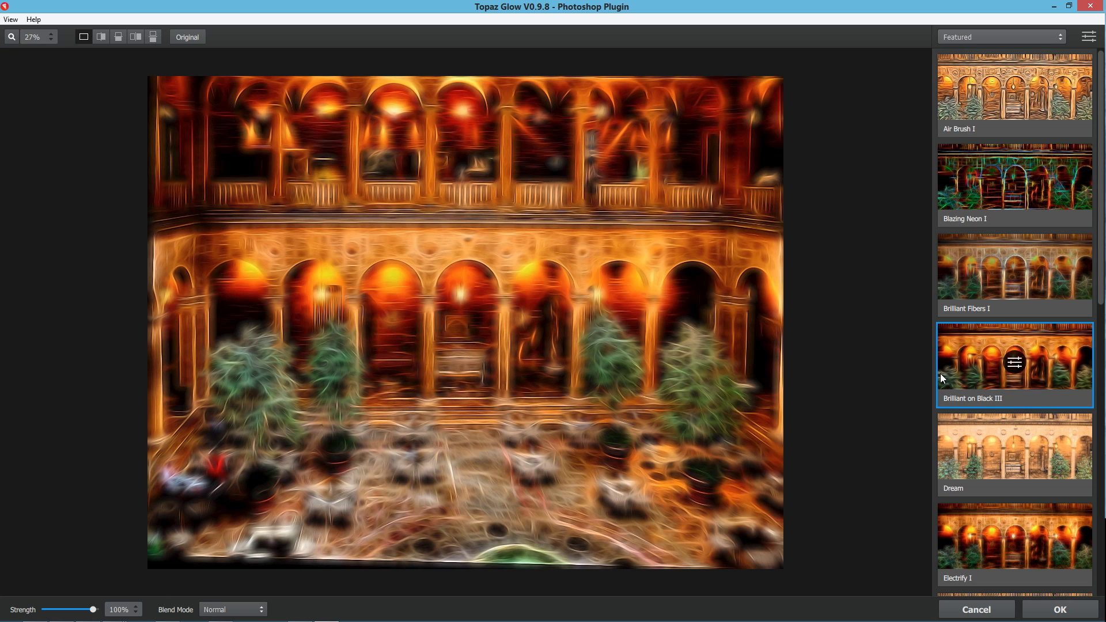
left_click(966, 447)
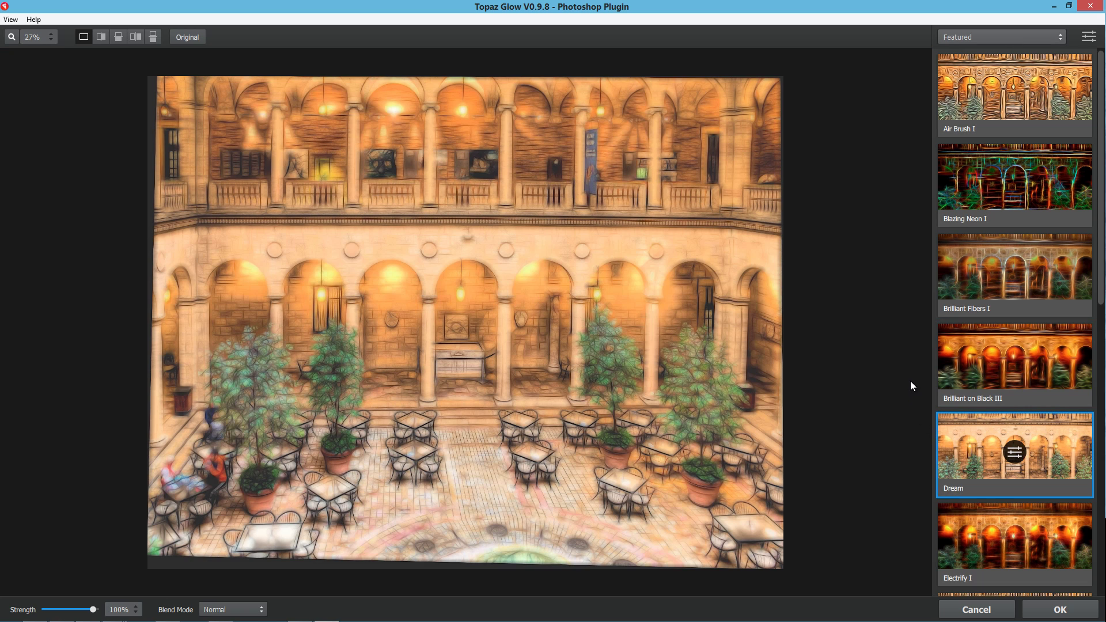
left_click(1088, 38)
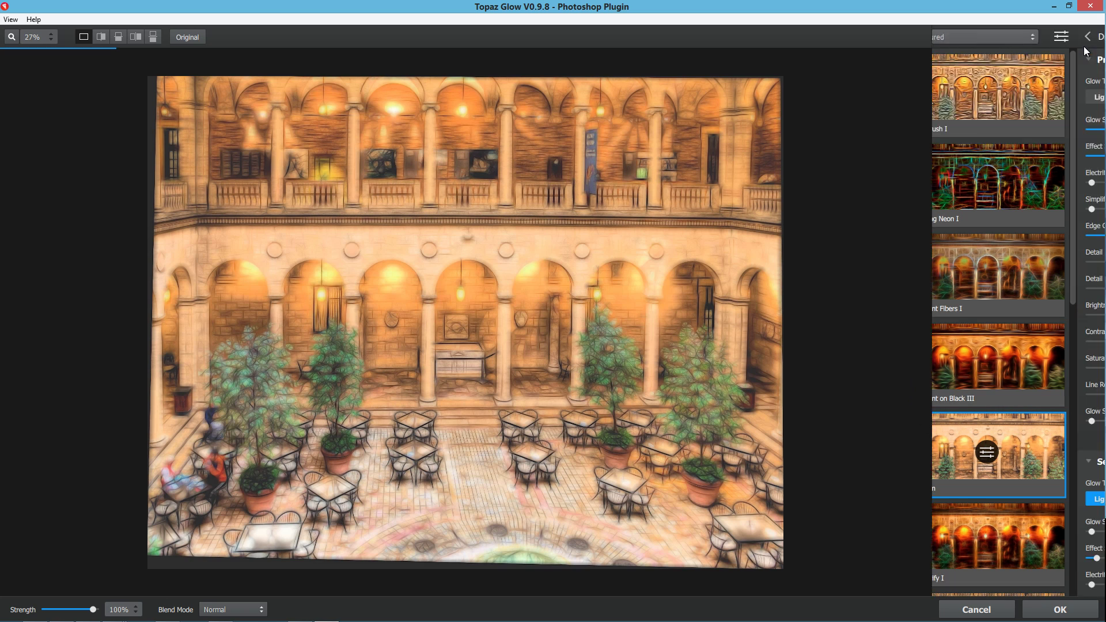
Reset all glow settings to zero, zoom the preview to 100% and pan across the arcade.
left_click(1094, 36)
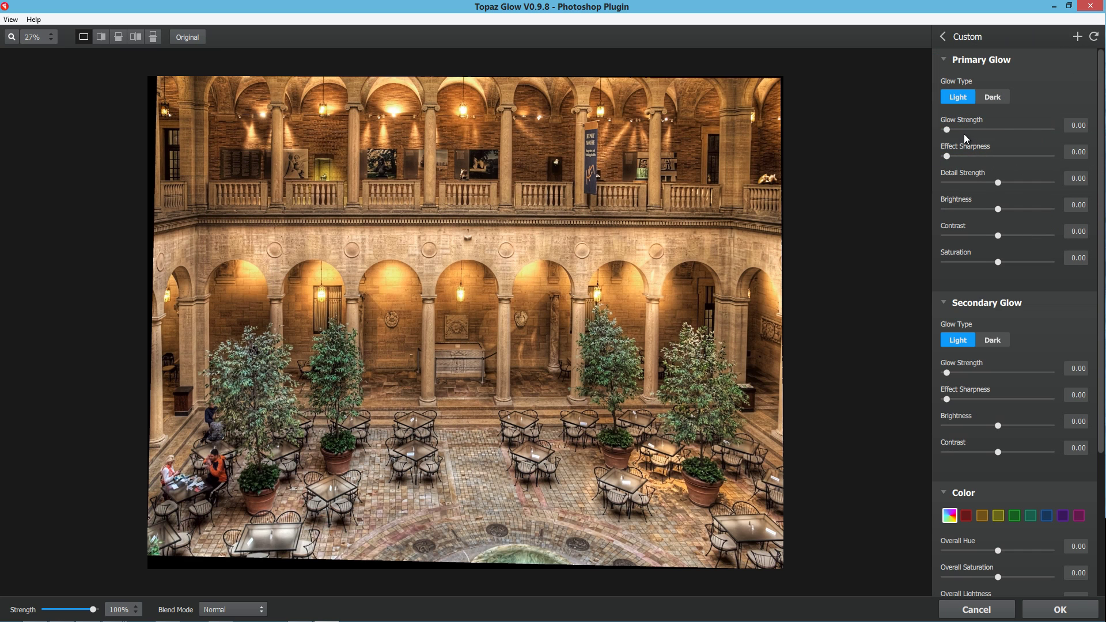
left_click(12, 38)
left_click(15, 36)
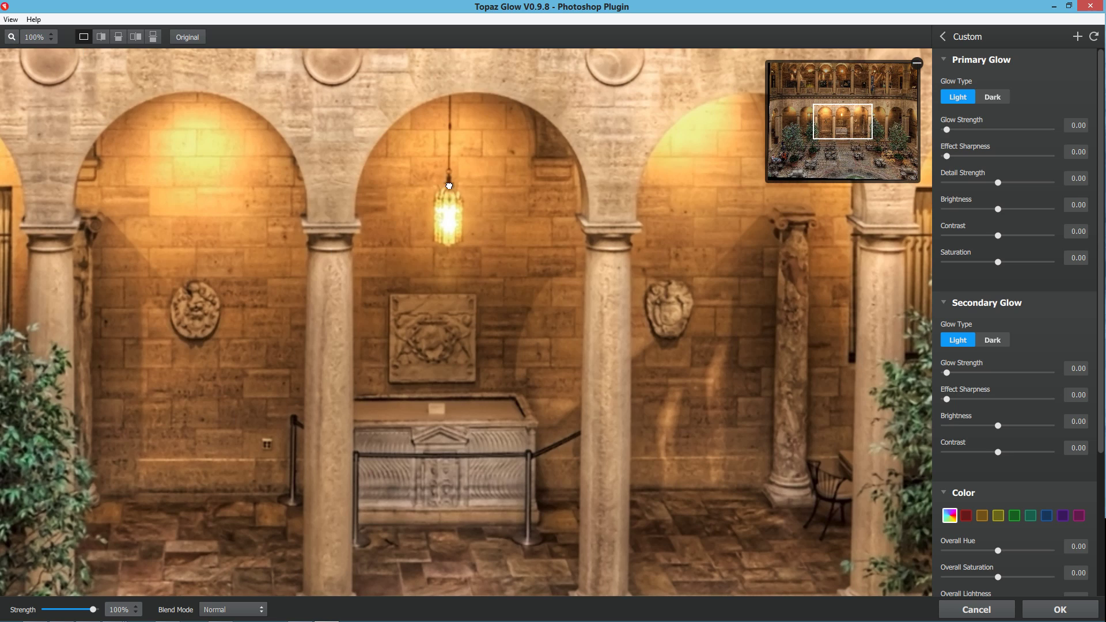
left_click_drag(467, 285, 648, 240)
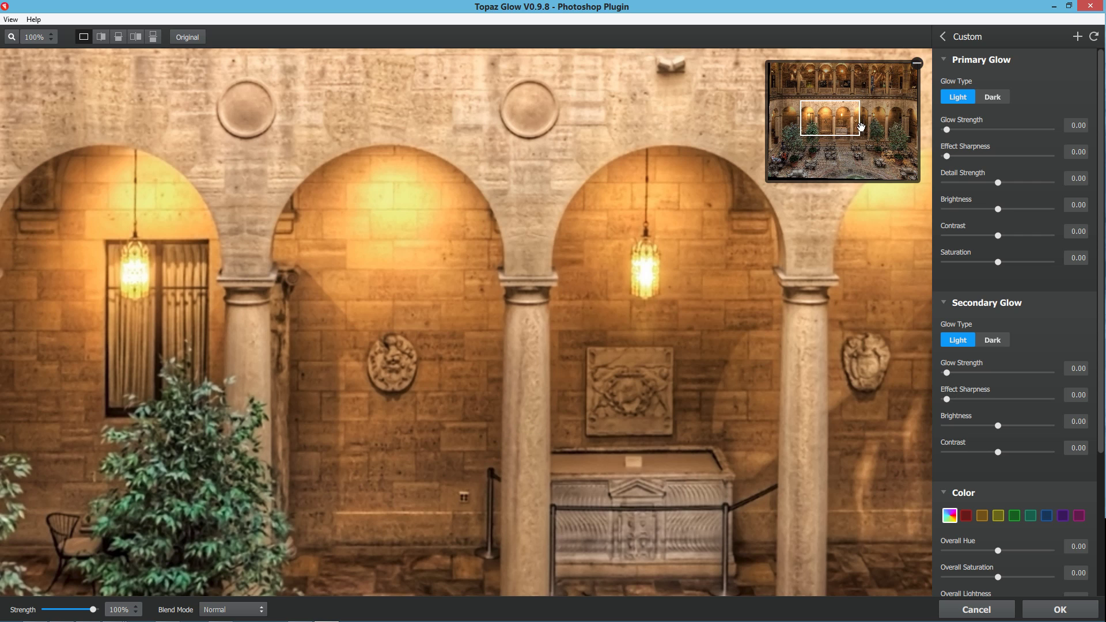
Hide the navigator, test a strong Glow Strength, and collapse all four settings sections.
left_click(917, 63)
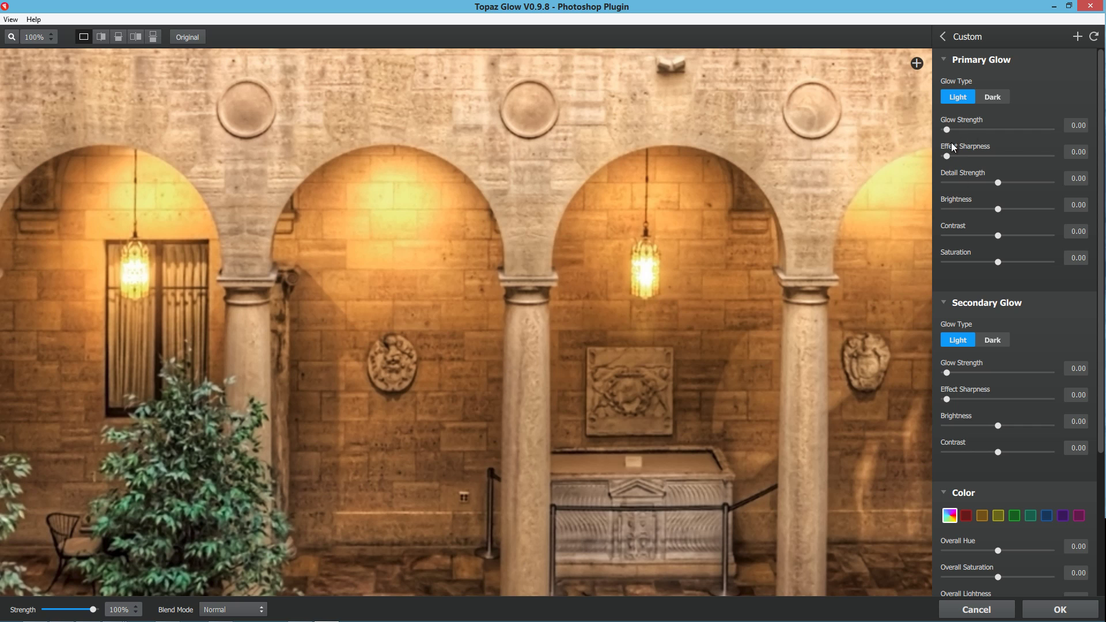
mouse_move(948, 130)
left_mouse_down()
mouse_move(1035, 133)
mouse_move(948, 130)
left_mouse_up()
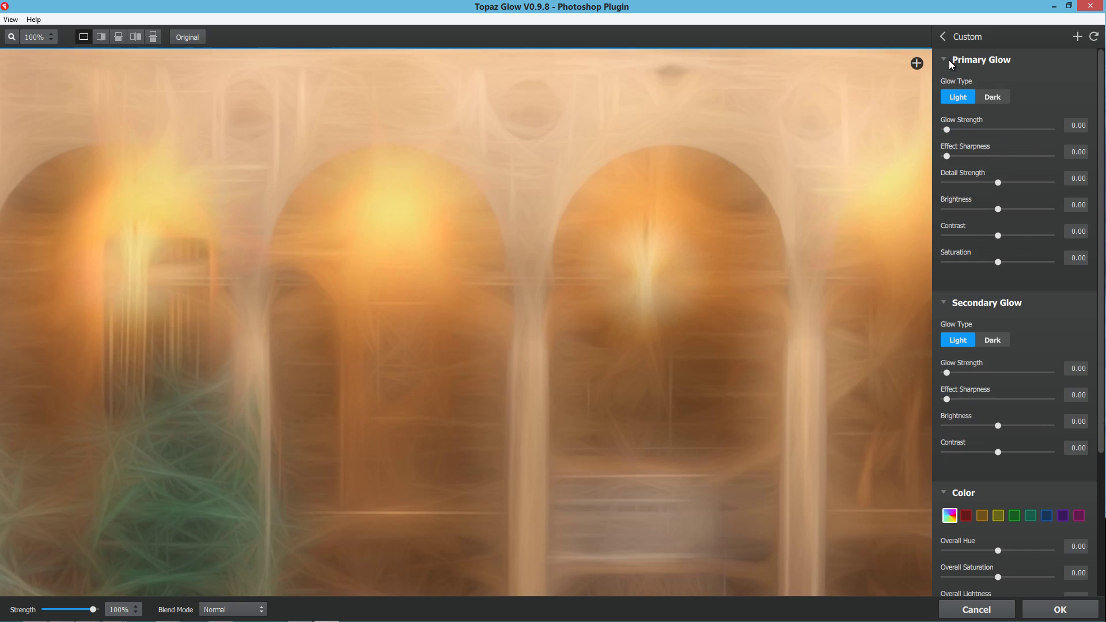
left_click(948, 60)
left_click(947, 82)
left_click(946, 106)
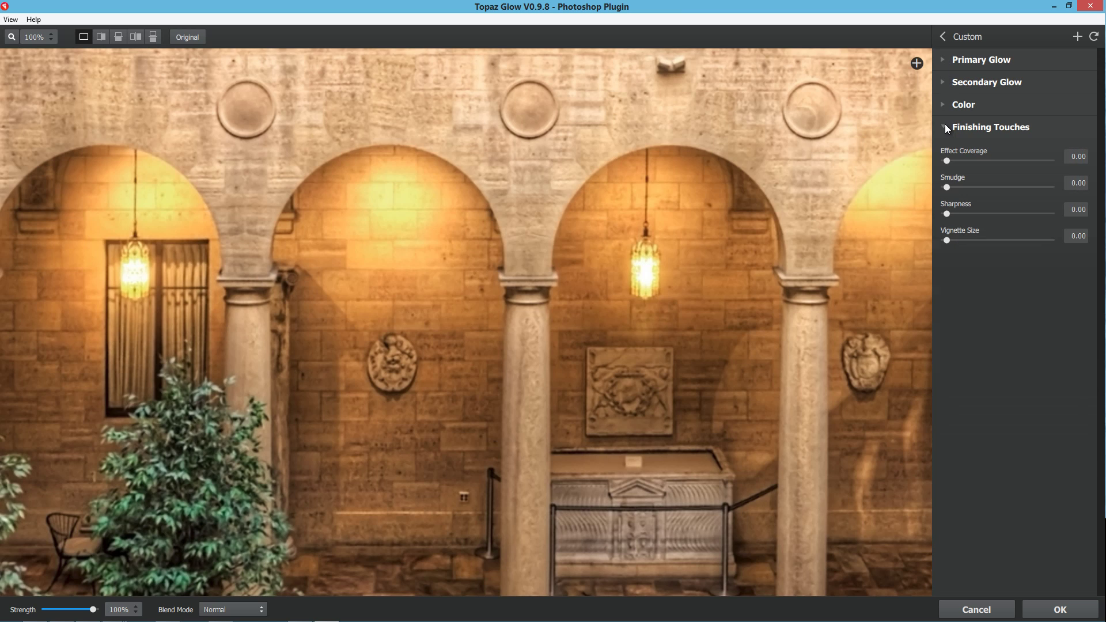
left_click(945, 127)
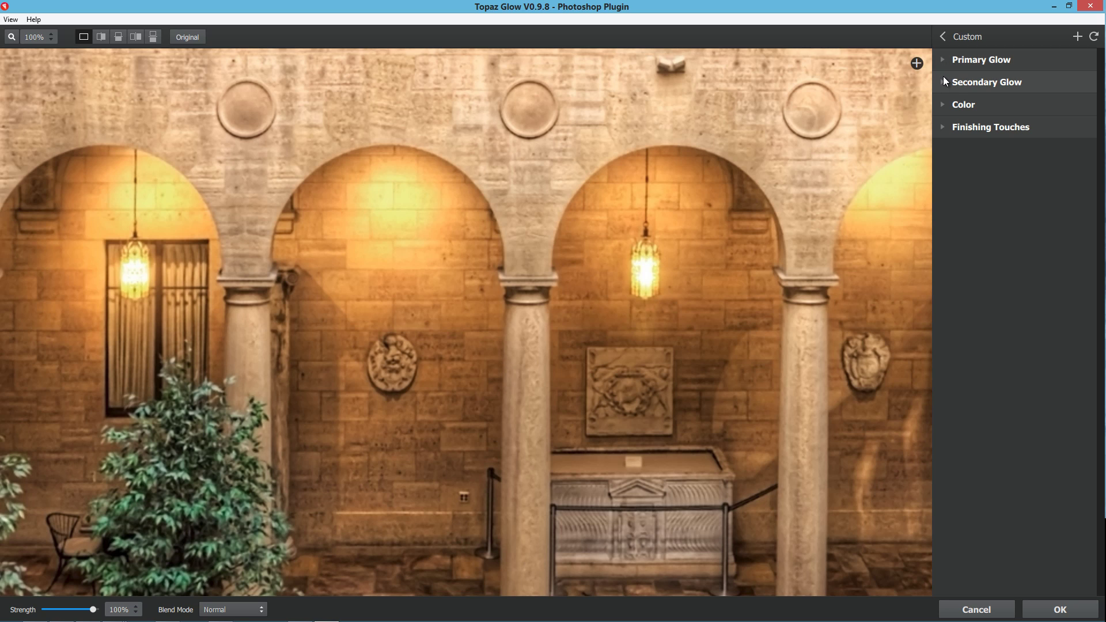
Toggle the Primary Glow, Color and Finishing Touches sections, ending with Primary Glow expanded.
left_click(947, 61)
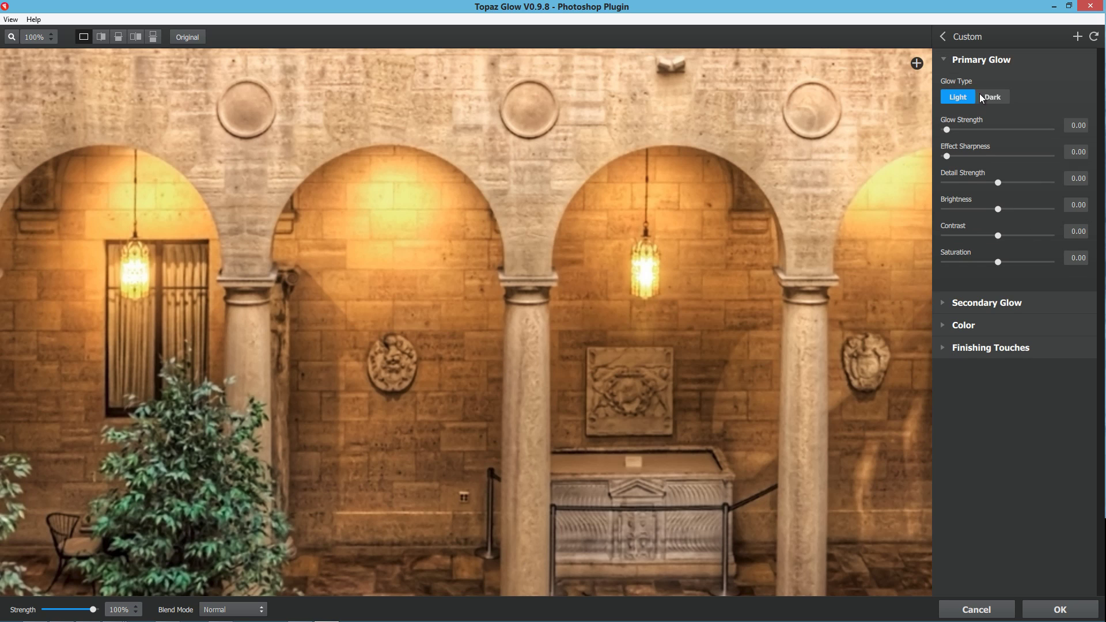
left_click(946, 65)
left_click(947, 107)
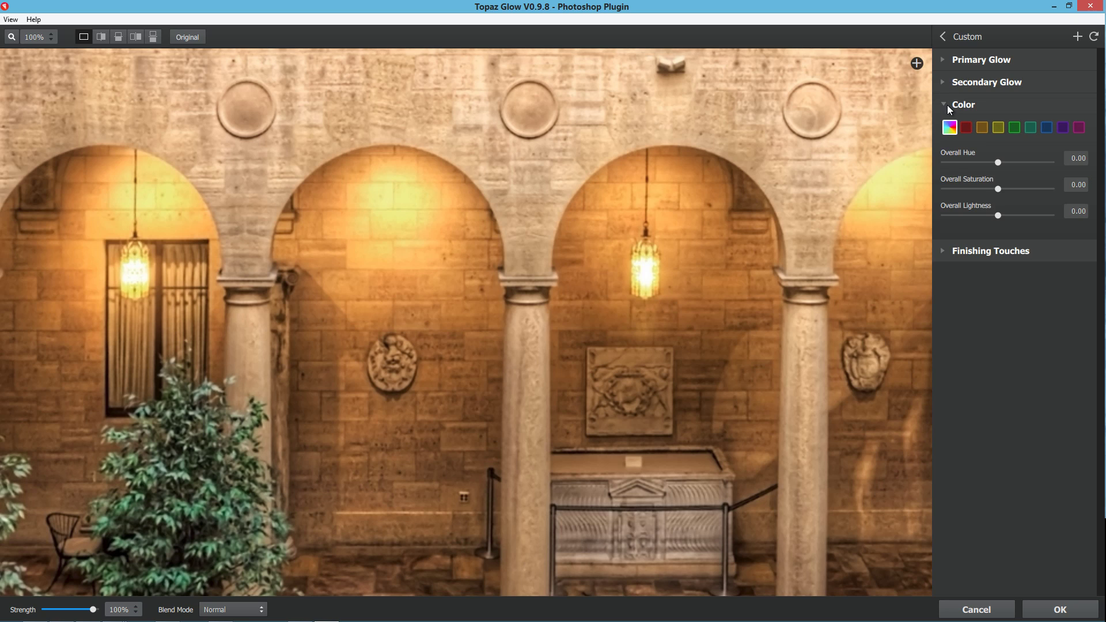
left_click(946, 104)
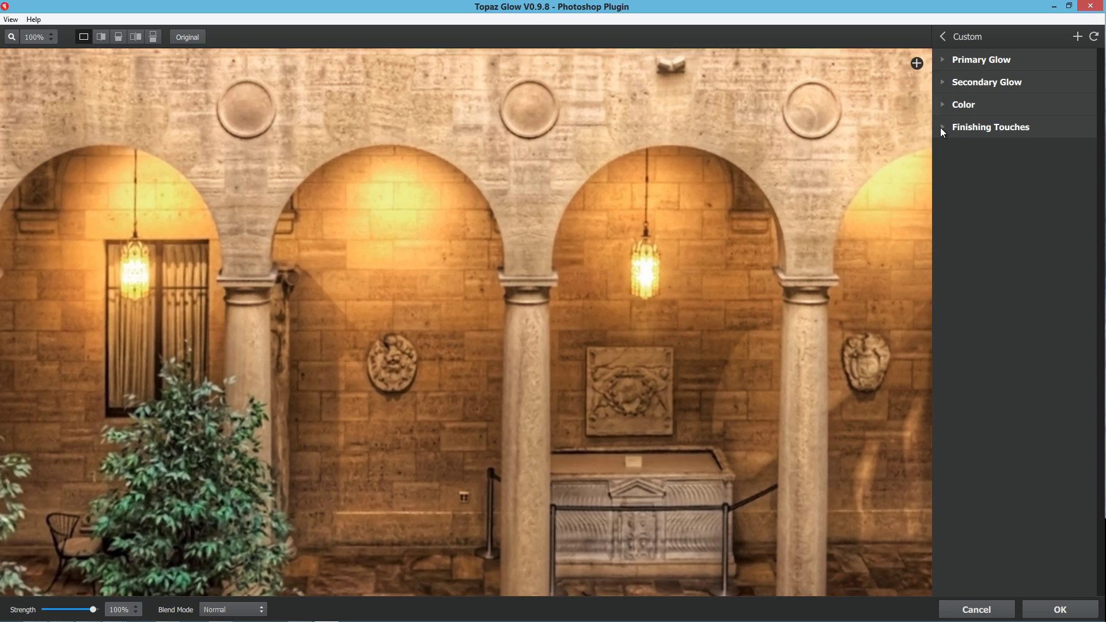
left_click(943, 126)
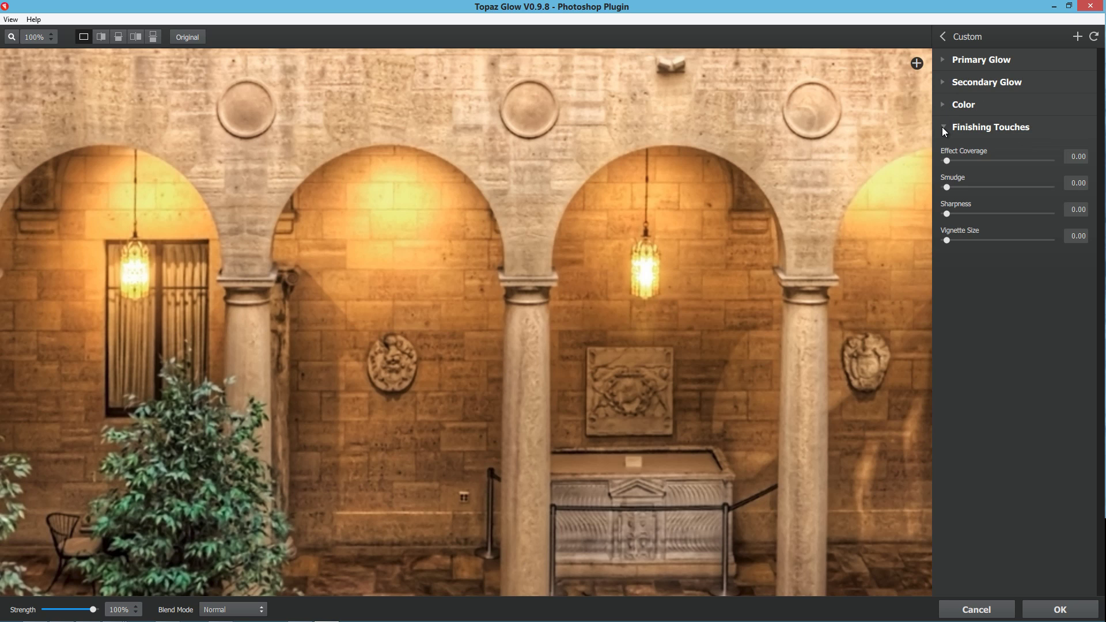
left_click(942, 127)
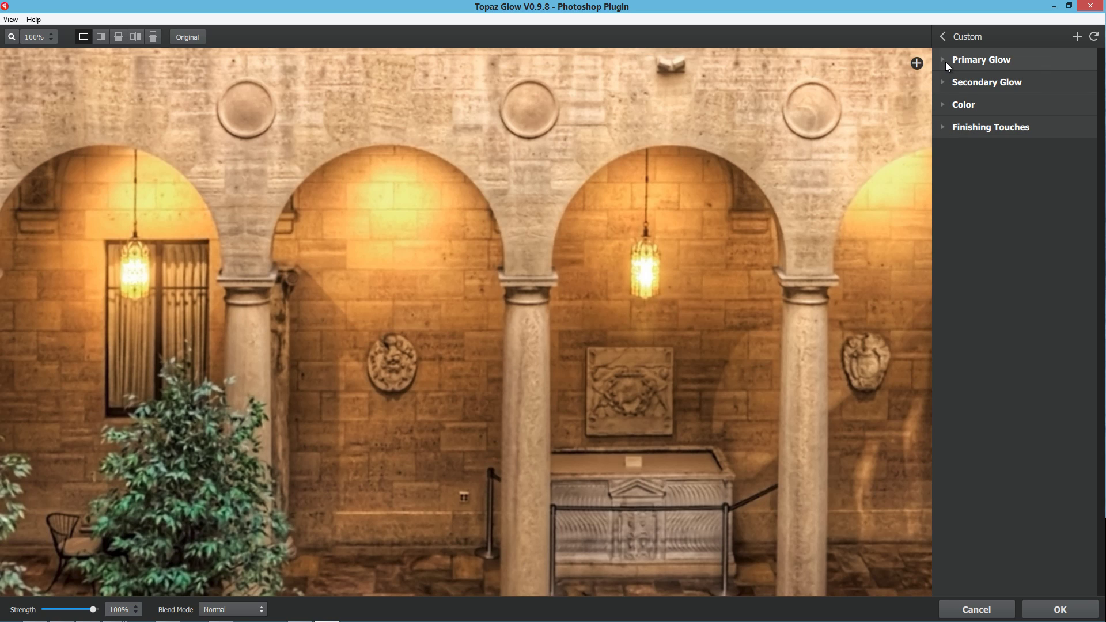
left_click(946, 61)
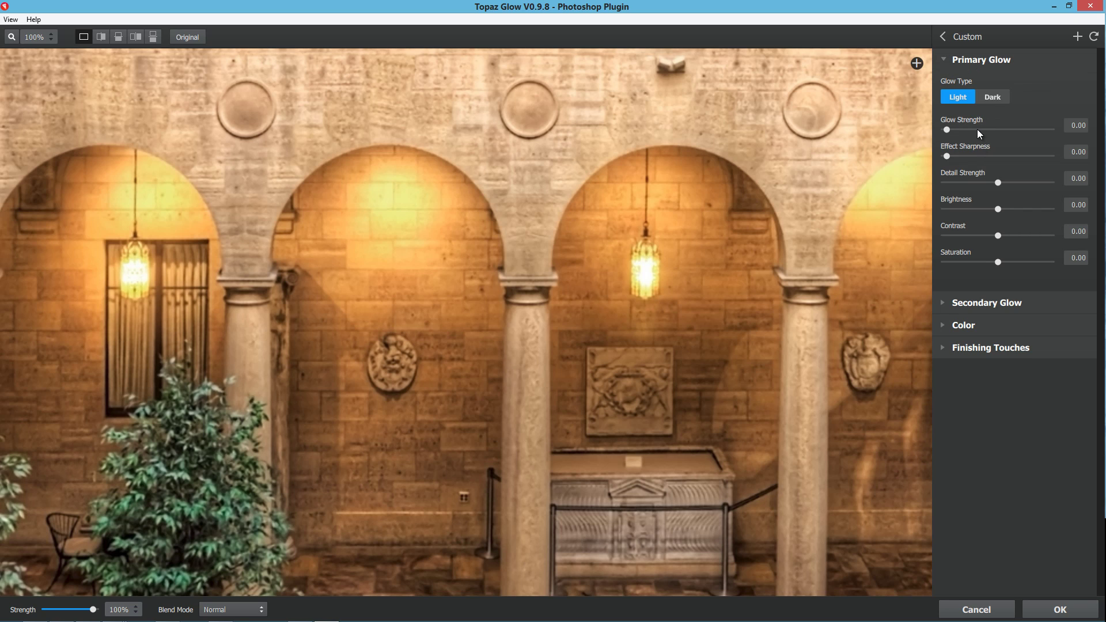
Set Glow Strength to 0.81 and keep the Light glow type after comparing it with Dark.
left_click(992, 97)
left_click(959, 97)
left_click(1011, 129)
left_click_drag(1012, 129, 1030, 129)
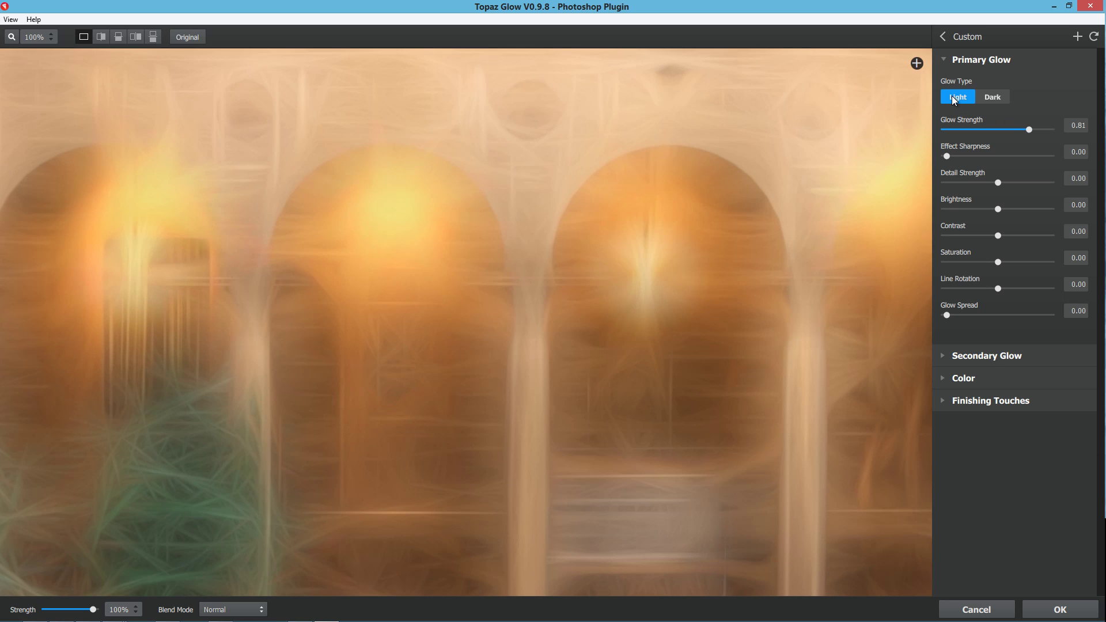
left_click(993, 98)
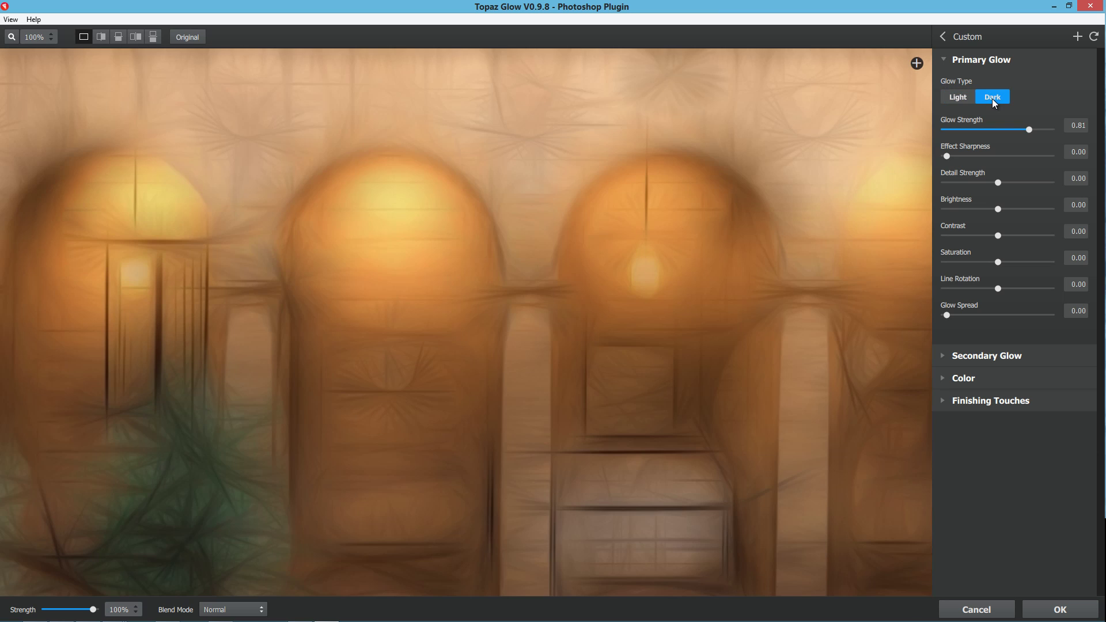
left_click(953, 98)
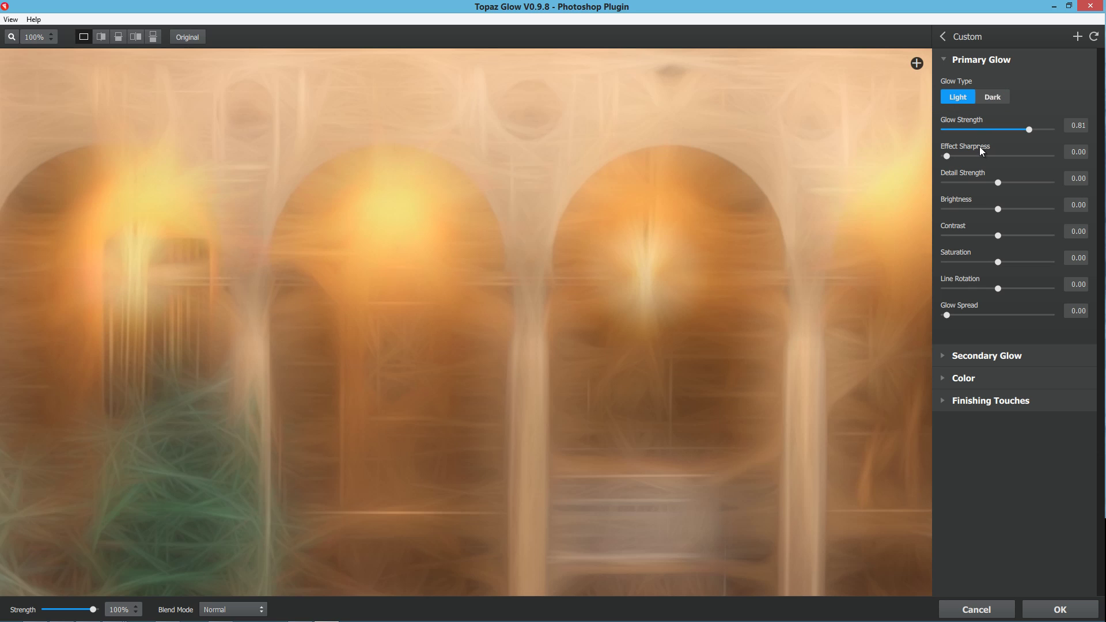
left_click(994, 99)
left_click(963, 102)
Try Effect Sharpness at 0.78, 0.21, 0.32 and 0.56, finishing at 1.00.
left_click(1027, 157)
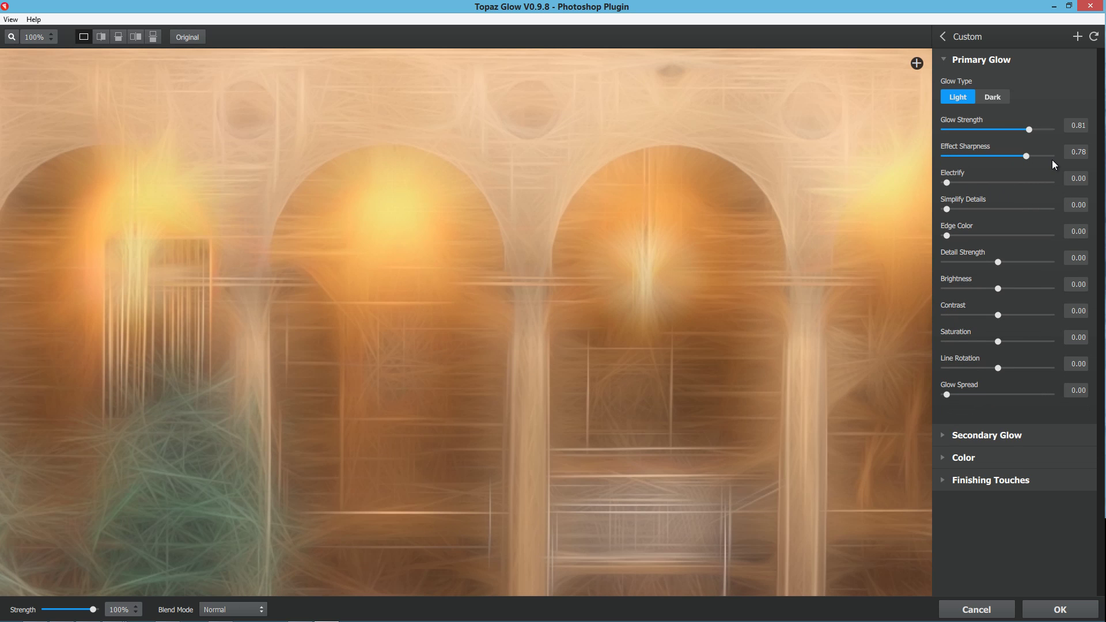
left_click(1052, 159)
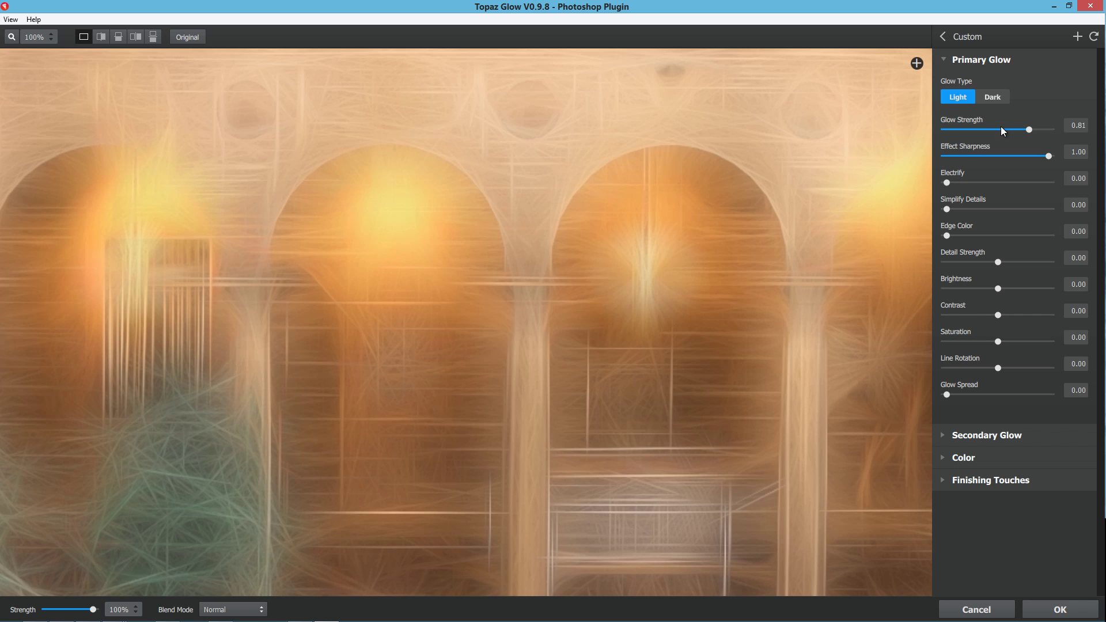
left_click(968, 157)
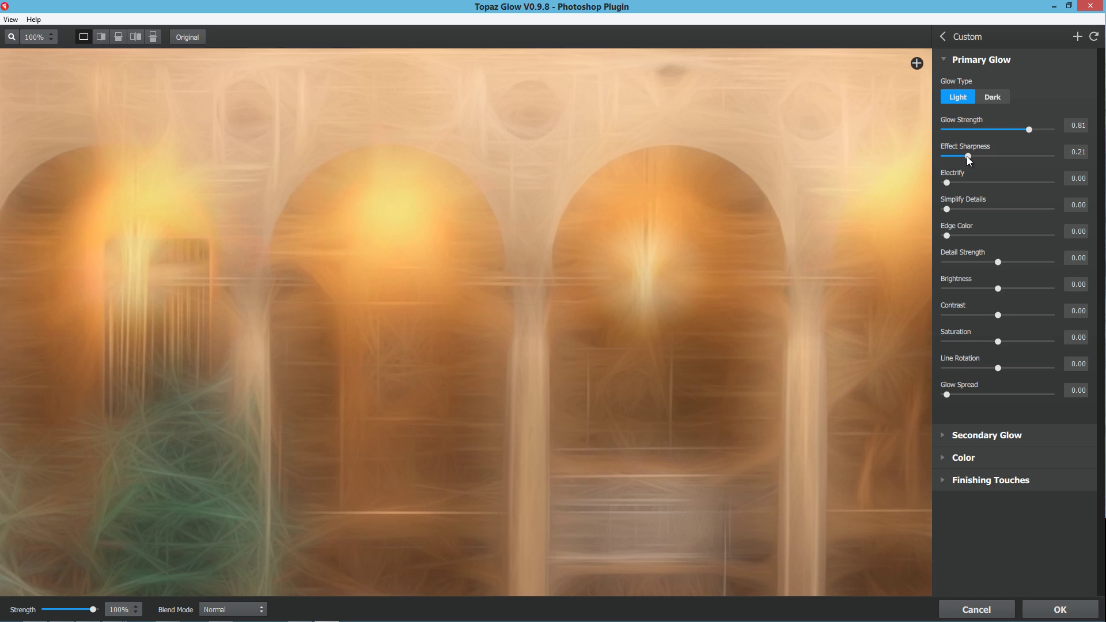
left_click_drag(973, 158, 991, 158)
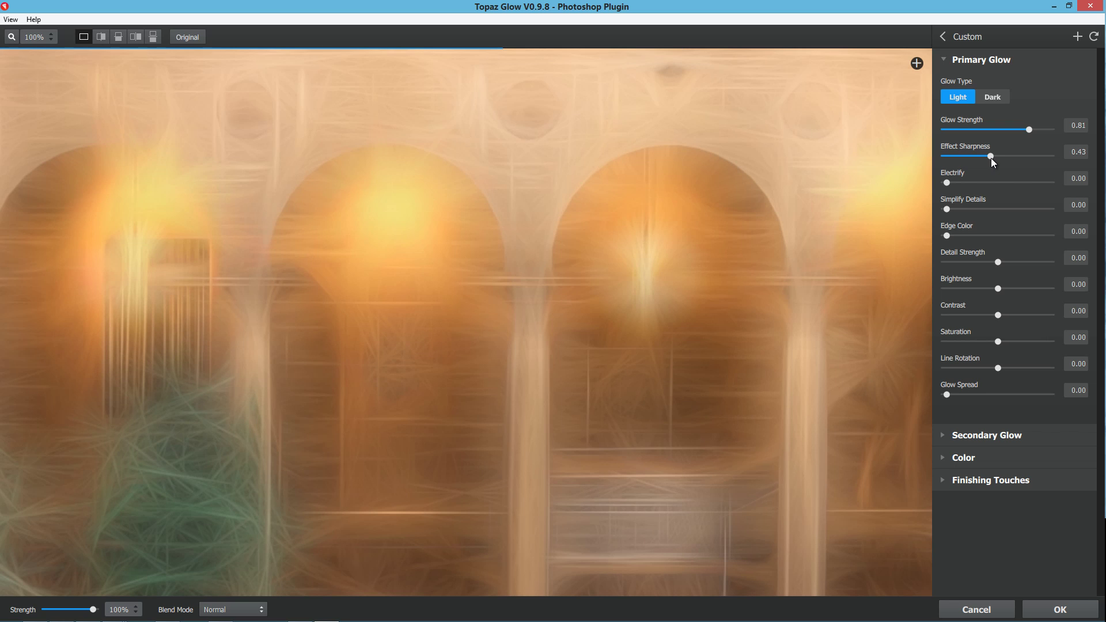
left_click(1005, 156)
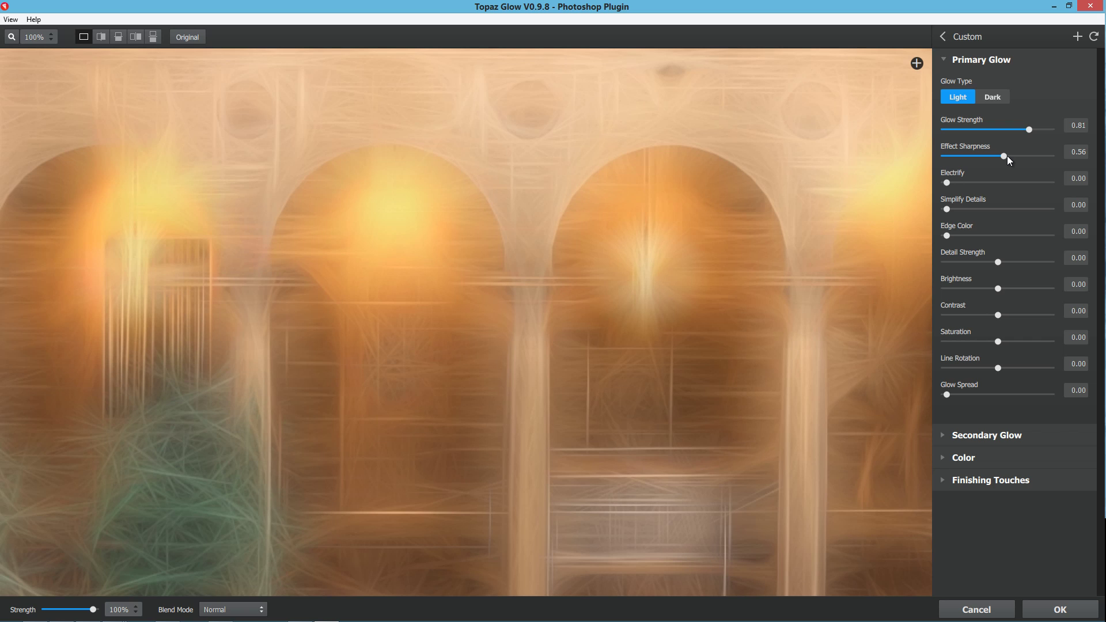
left_click_drag(1008, 156, 1055, 152)
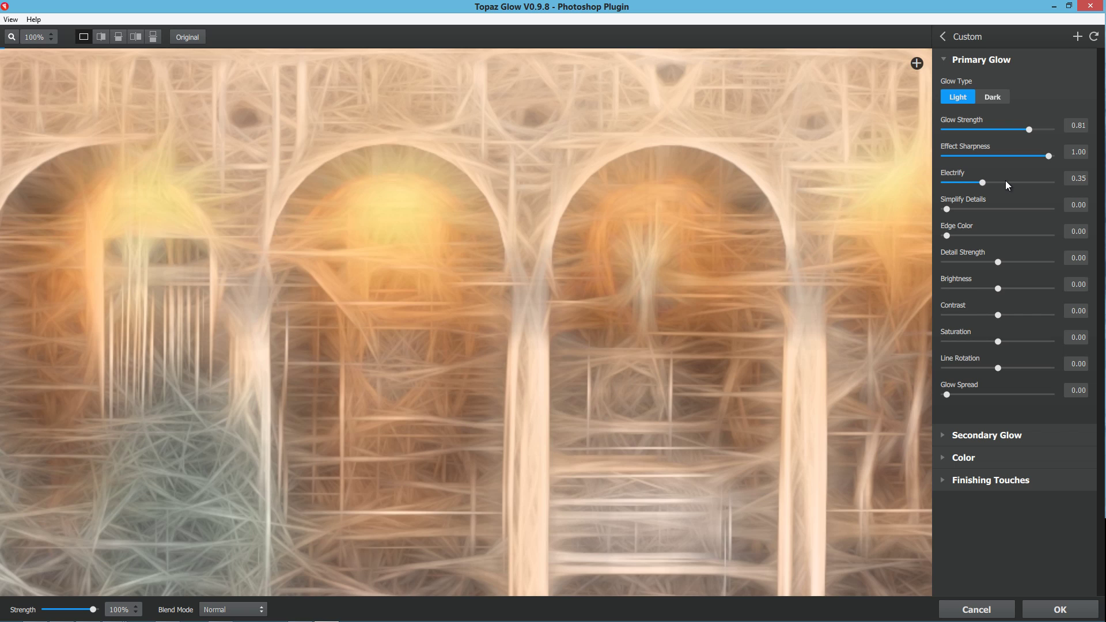
Raise Electrify through 0.56 and 0.81 to 1.00, fit the preview, and compare against Original.
left_click(1006, 183)
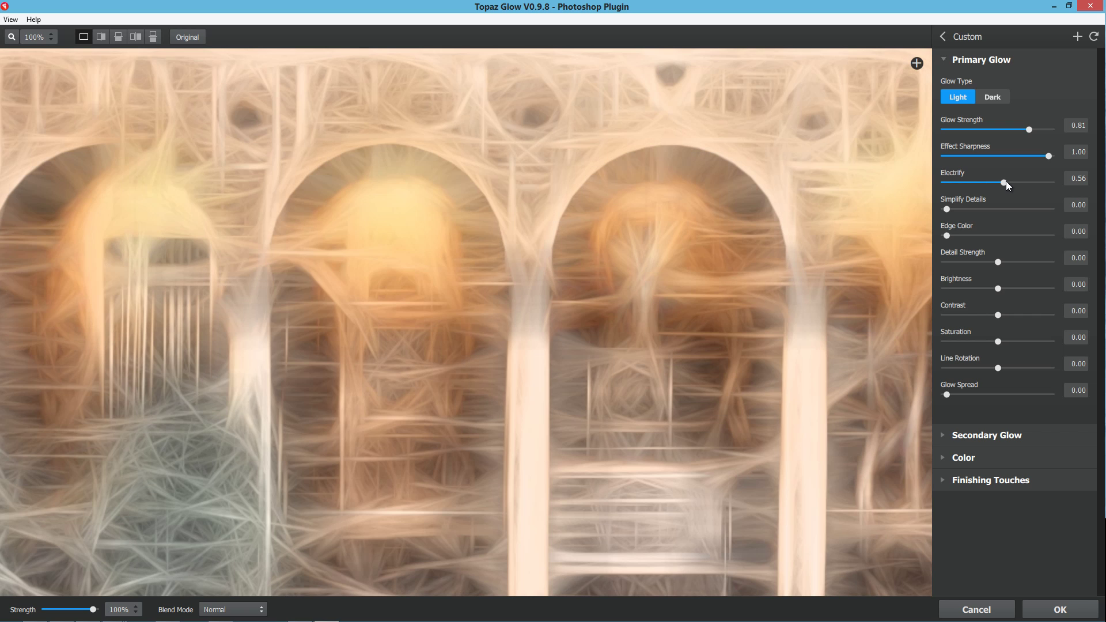
left_click(1032, 188)
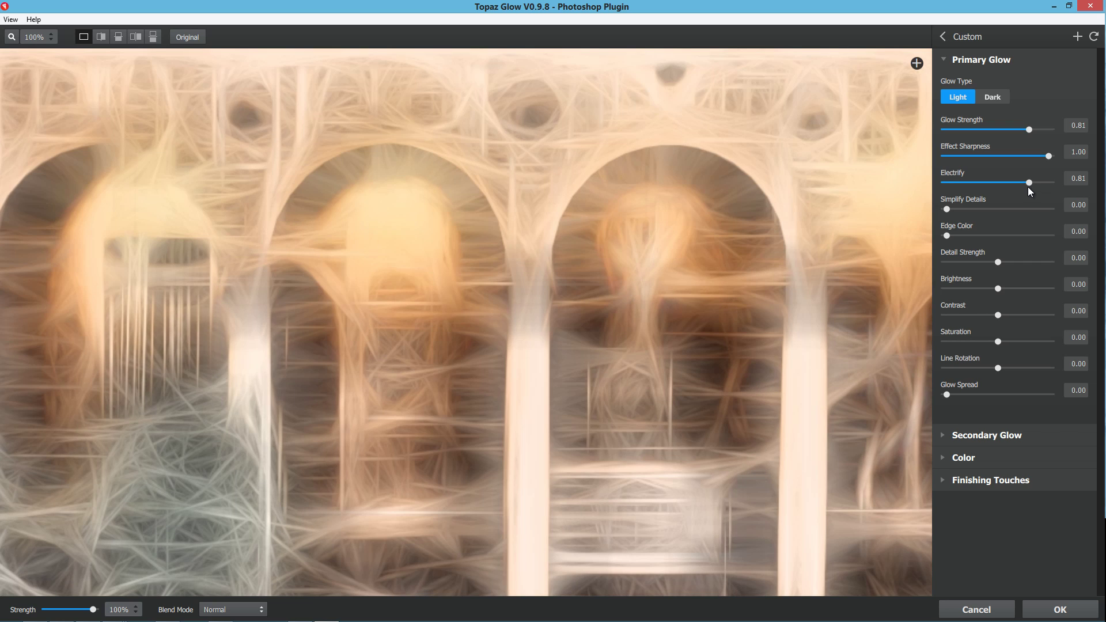
left_click(1057, 186)
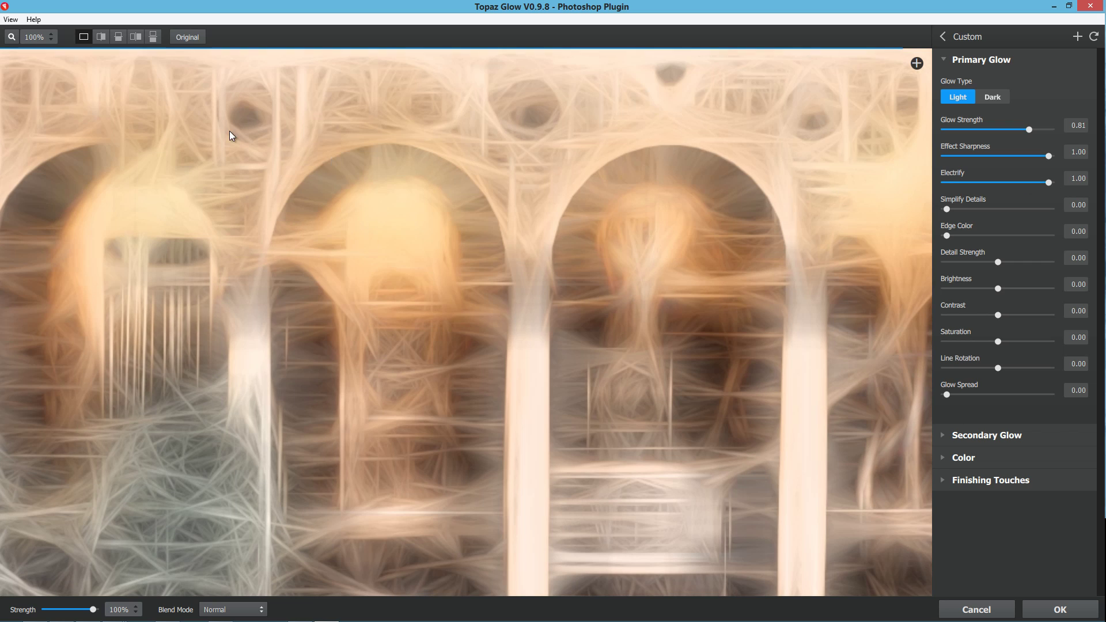
left_click(15, 37)
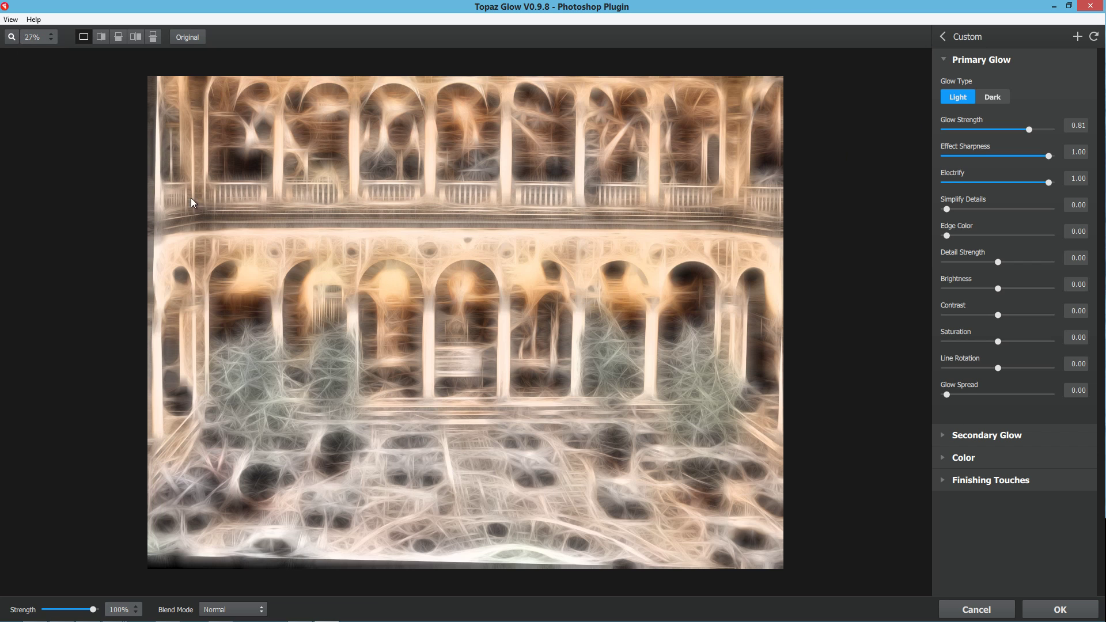
left_click(189, 35)
left_click(190, 38)
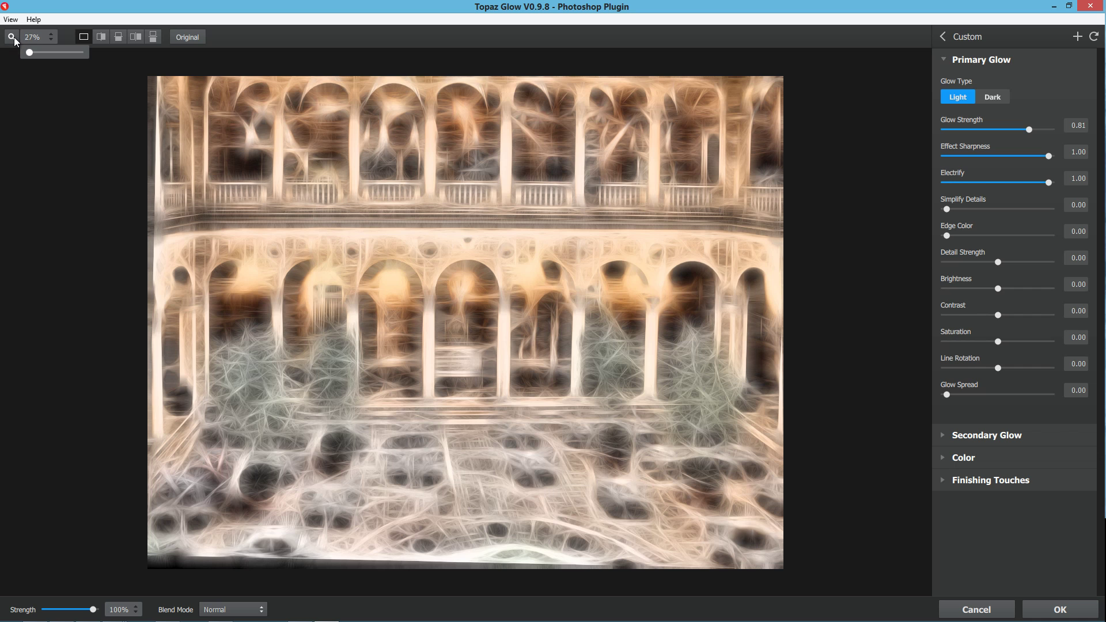
At 100% zoom, try Simplify Details 0.61, reset it to 0.00, and set Effect Sharpness to 0.86.
left_click(12, 38)
left_click(12, 36)
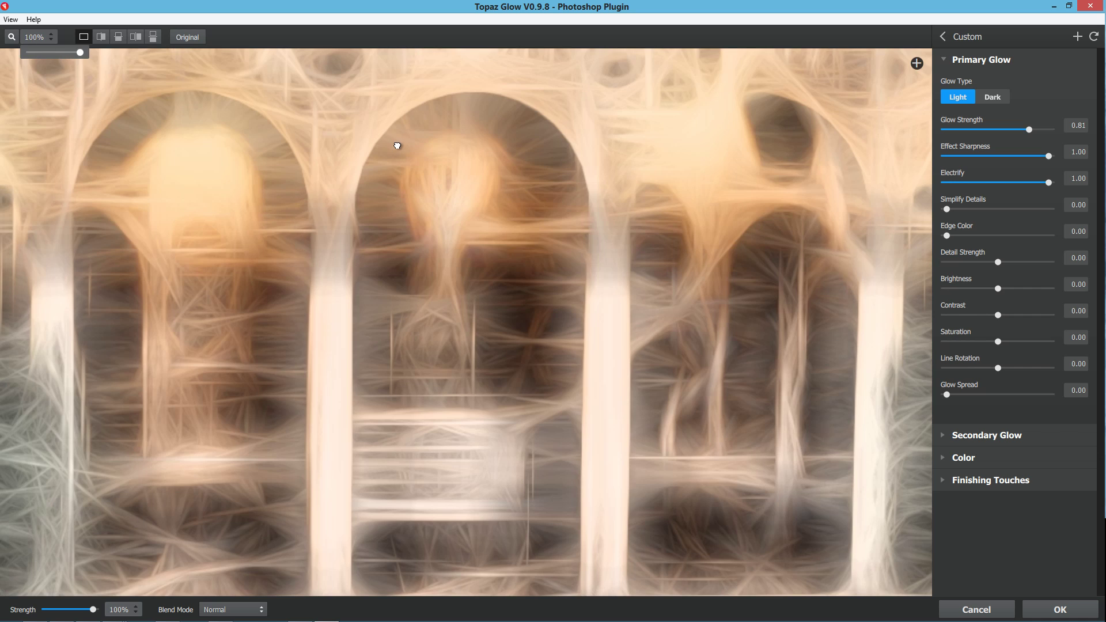
left_click_drag(395, 143, 618, 257)
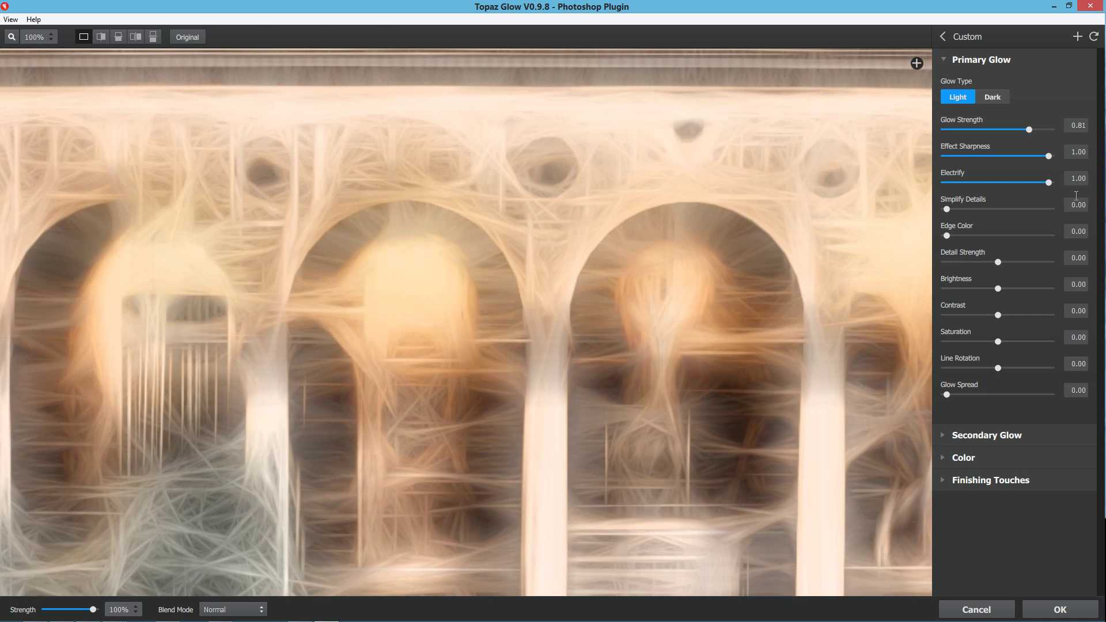
left_click(1010, 210)
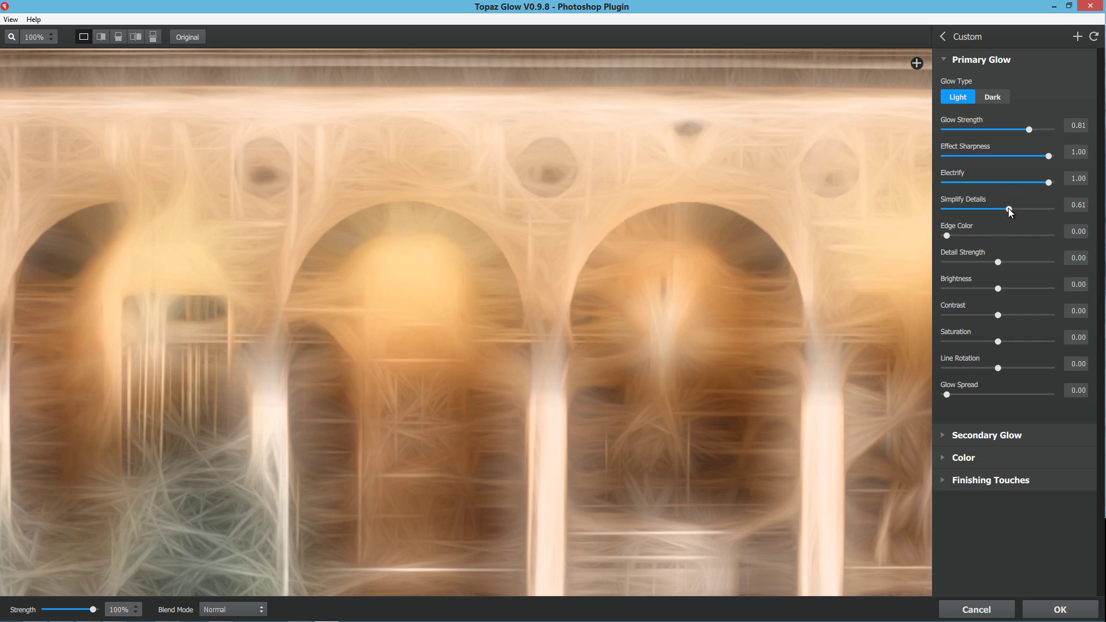
left_click(949, 211)
left_click(979, 155)
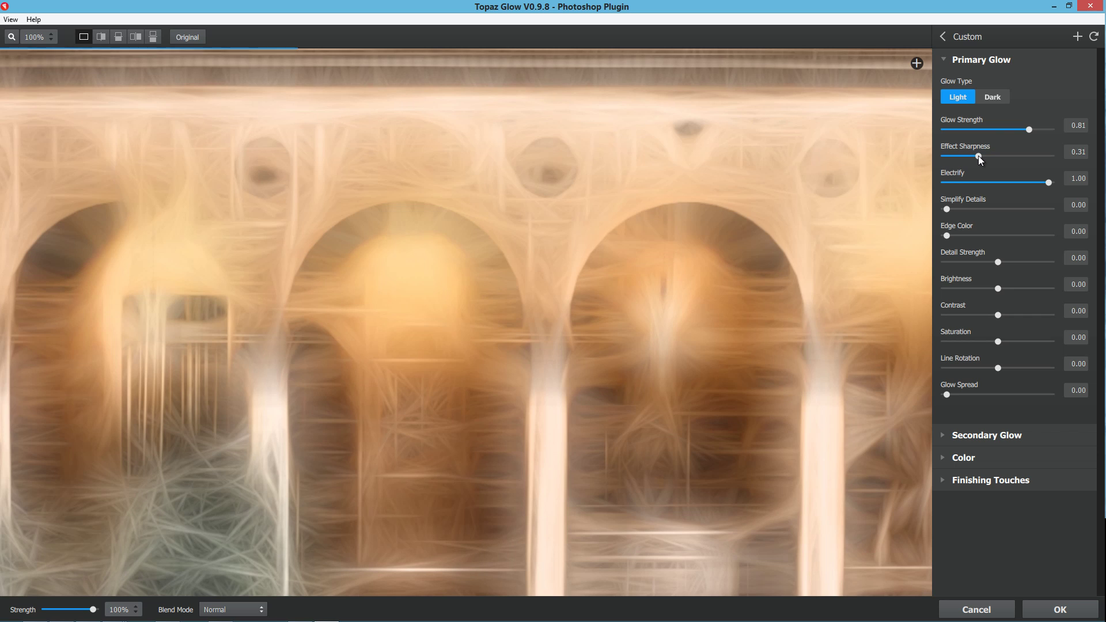
left_click_drag(981, 156, 1022, 156)
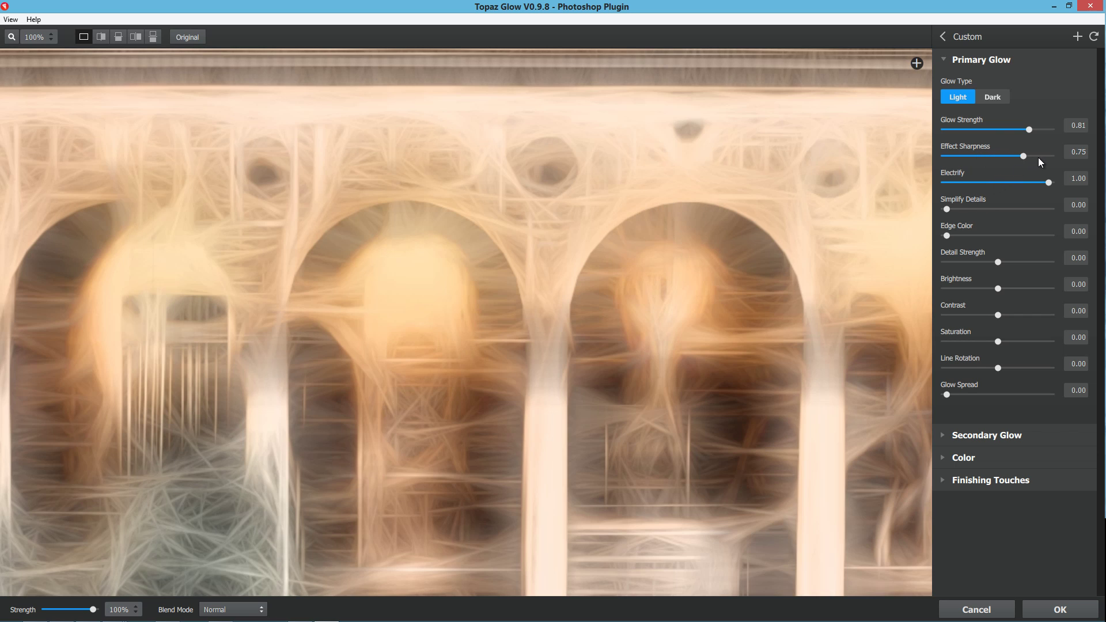
left_click(1037, 156)
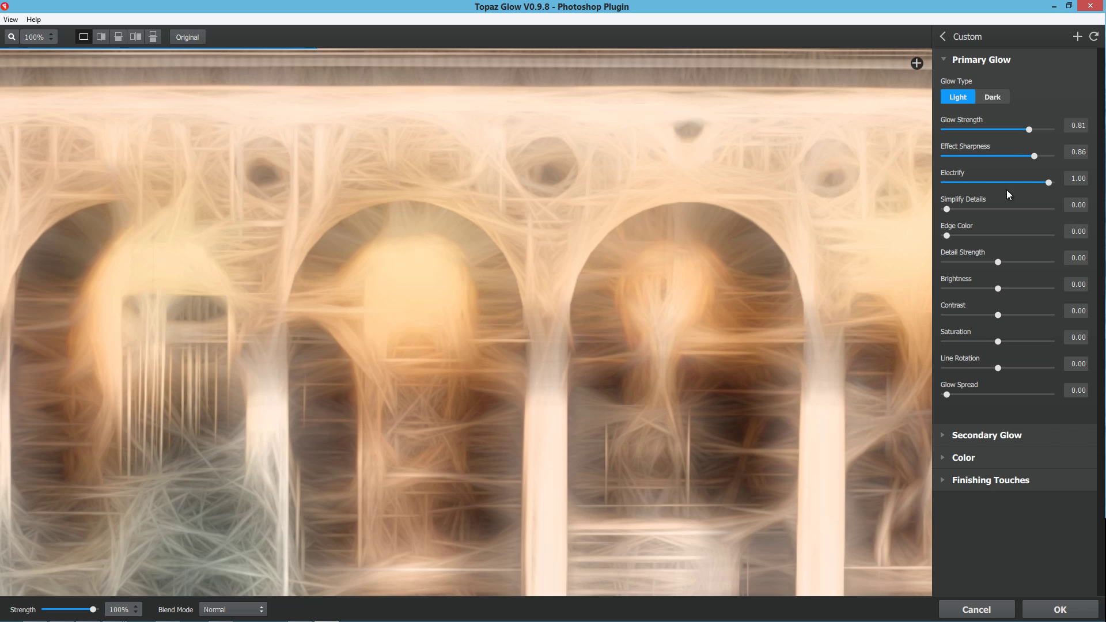
Set Simplify Details to 0.32, then try higher Edge Color values and return Edge Color to 0.00.
left_click(985, 210)
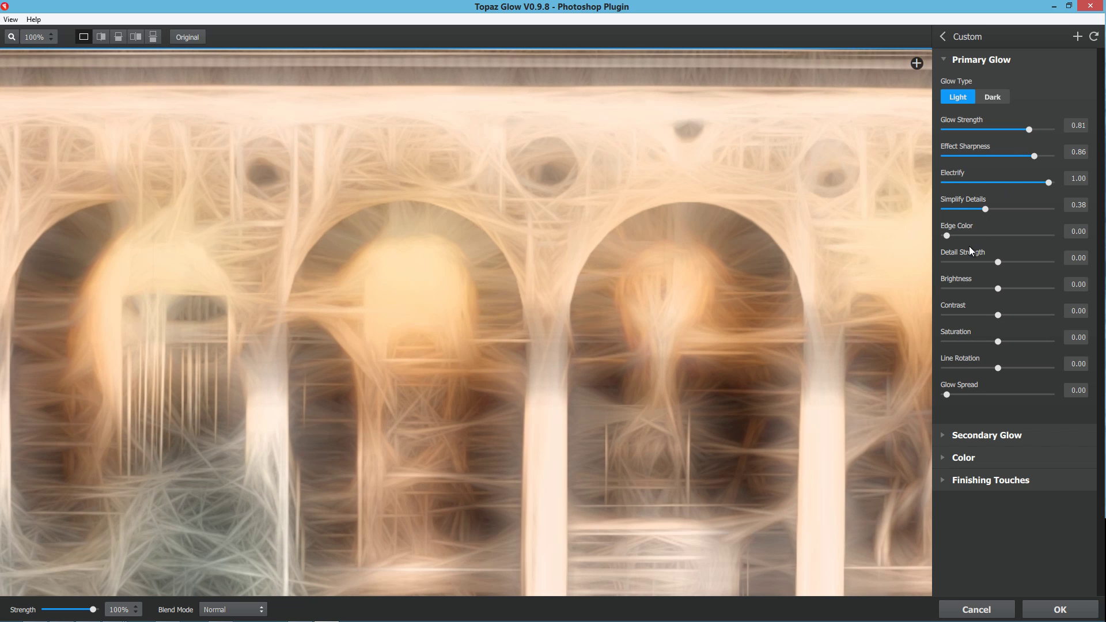
left_click(979, 210)
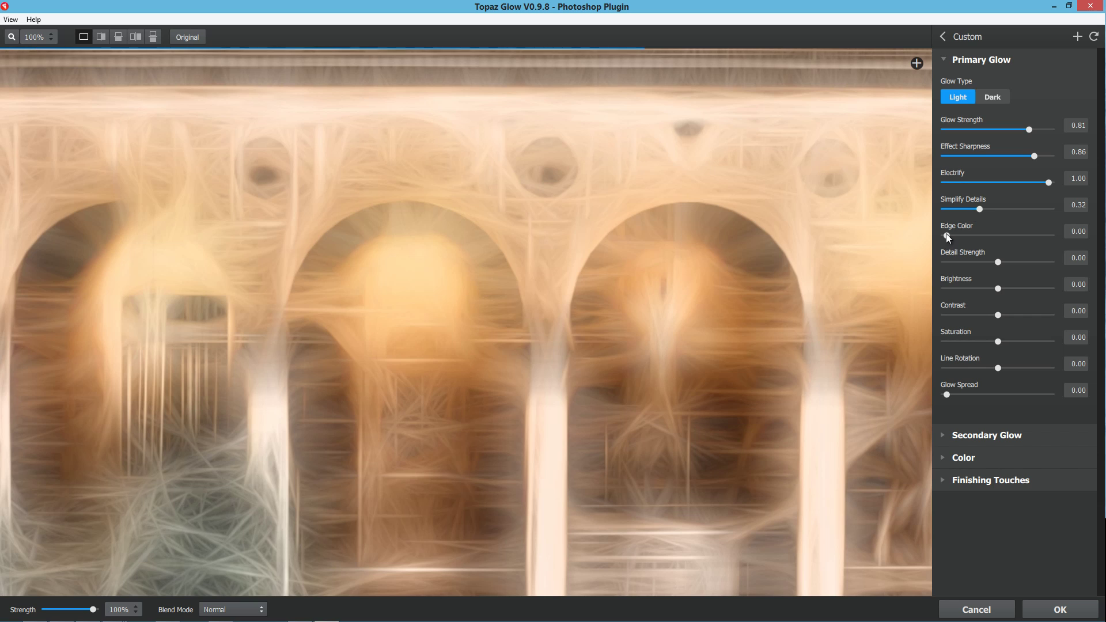
left_click_drag(947, 235, 956, 235)
left_click(976, 235)
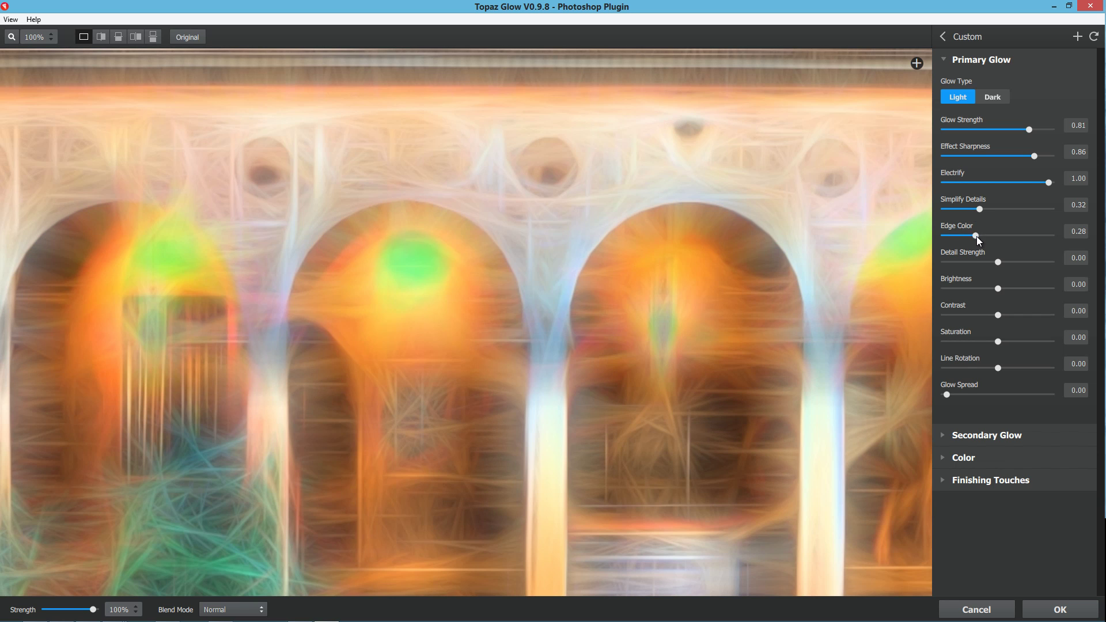
left_click_drag(978, 237, 1040, 235)
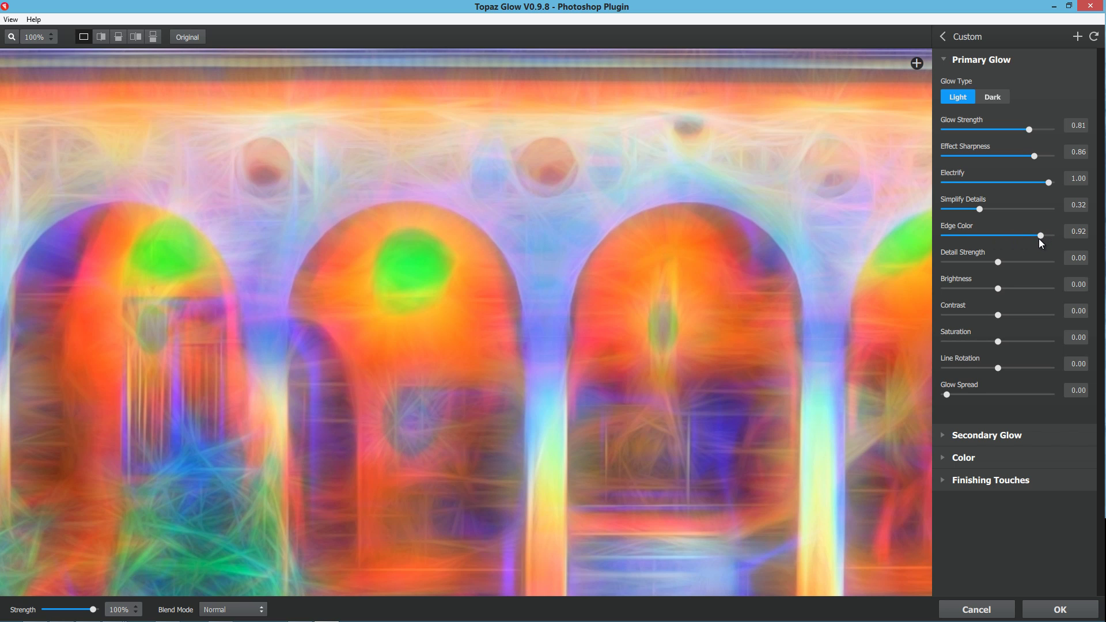
left_click(972, 238)
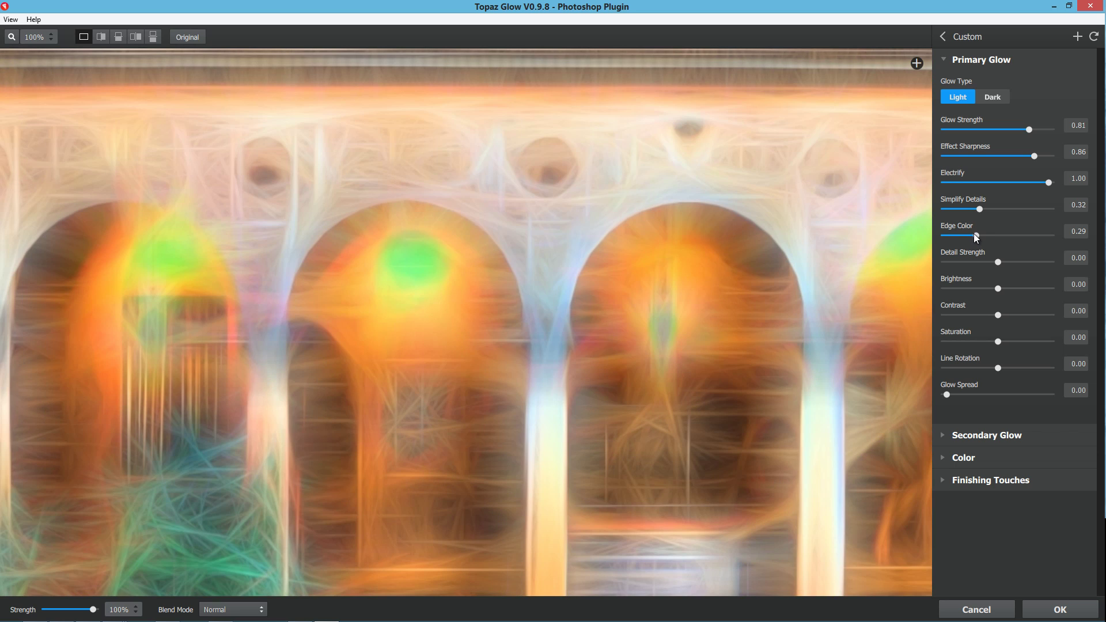
left_click_drag(976, 236, 1021, 261)
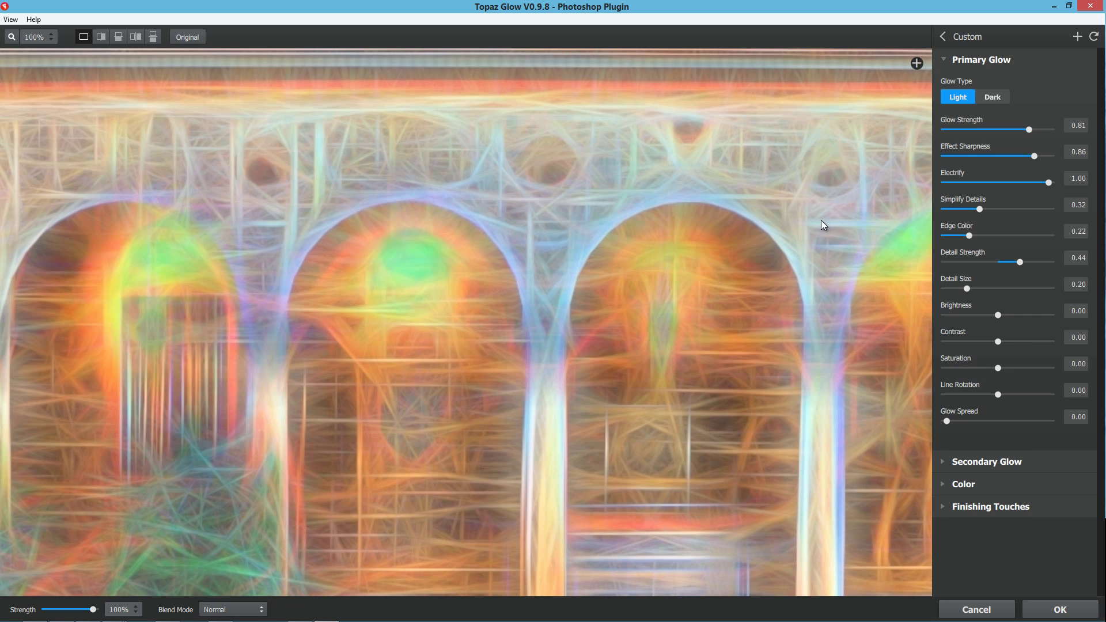
left_click_drag(970, 235, 948, 233)
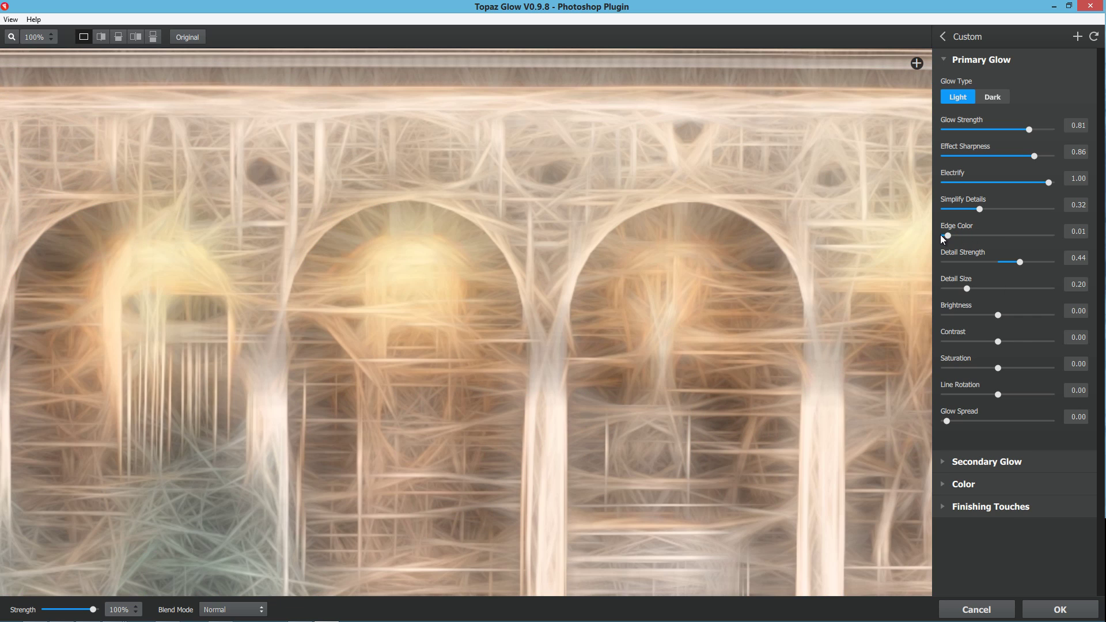
left_click(944, 236)
left_click(185, 37)
left_click(182, 37)
left_click(11, 37)
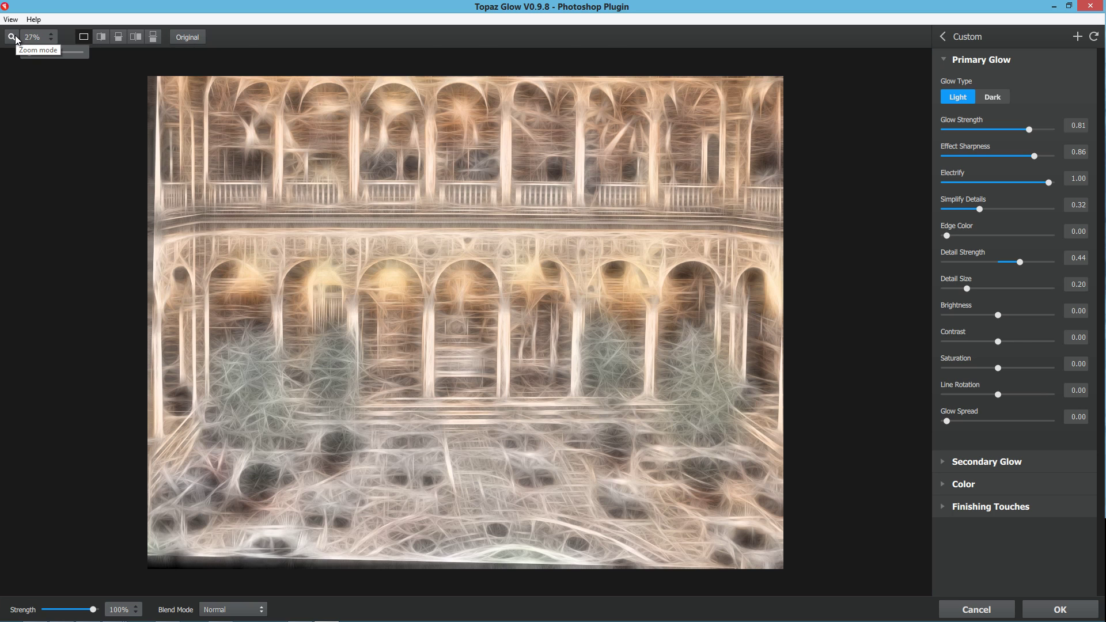
left_click(14, 38)
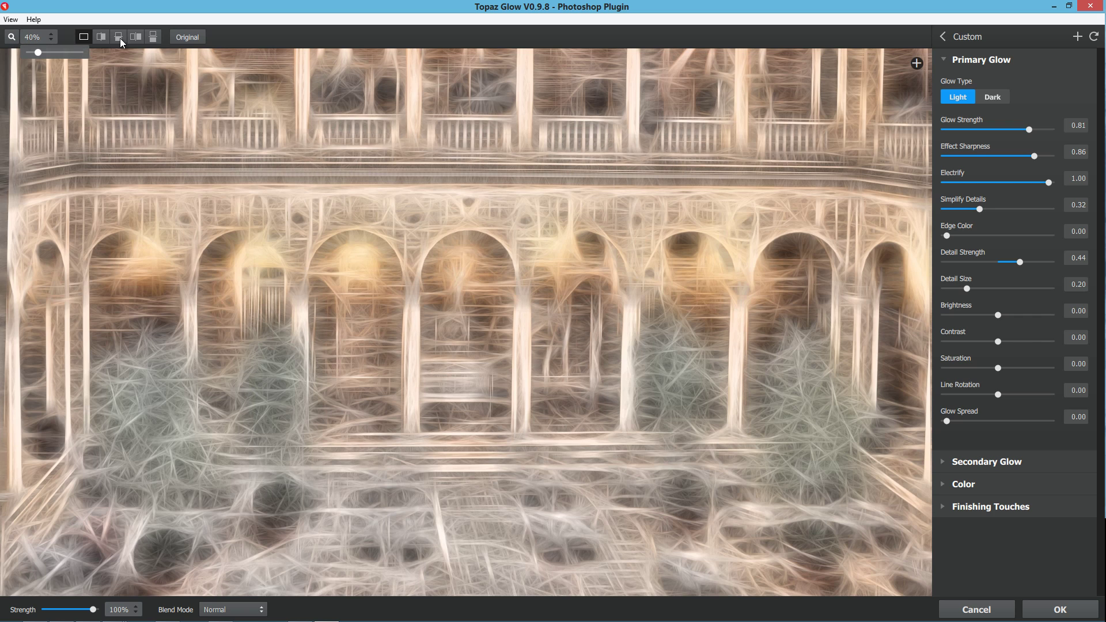
left_click(11, 38)
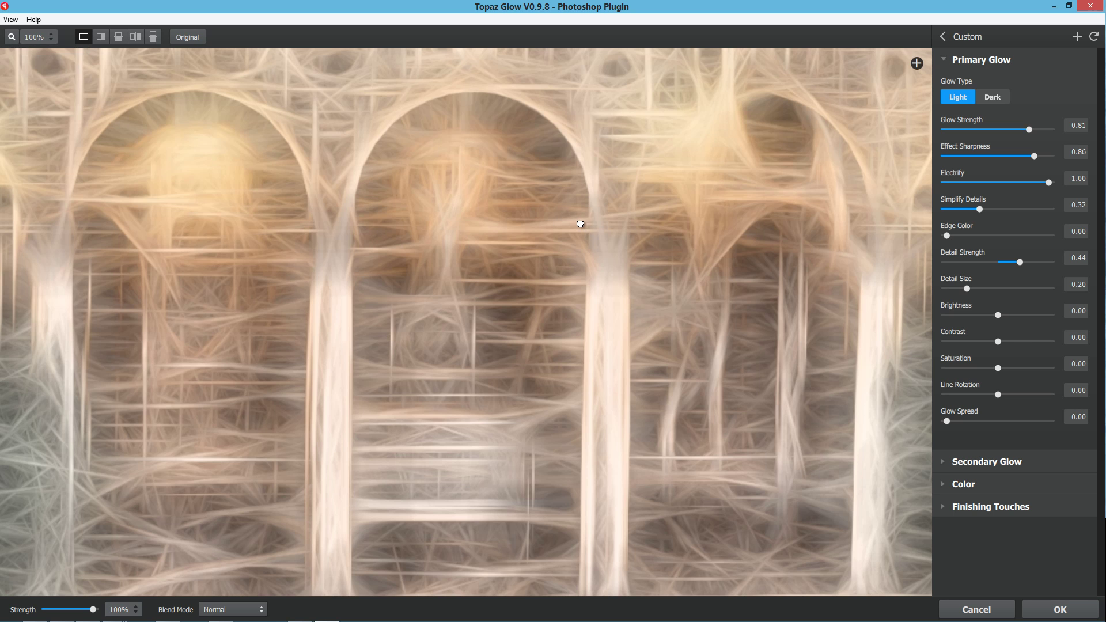
left_click(711, 382)
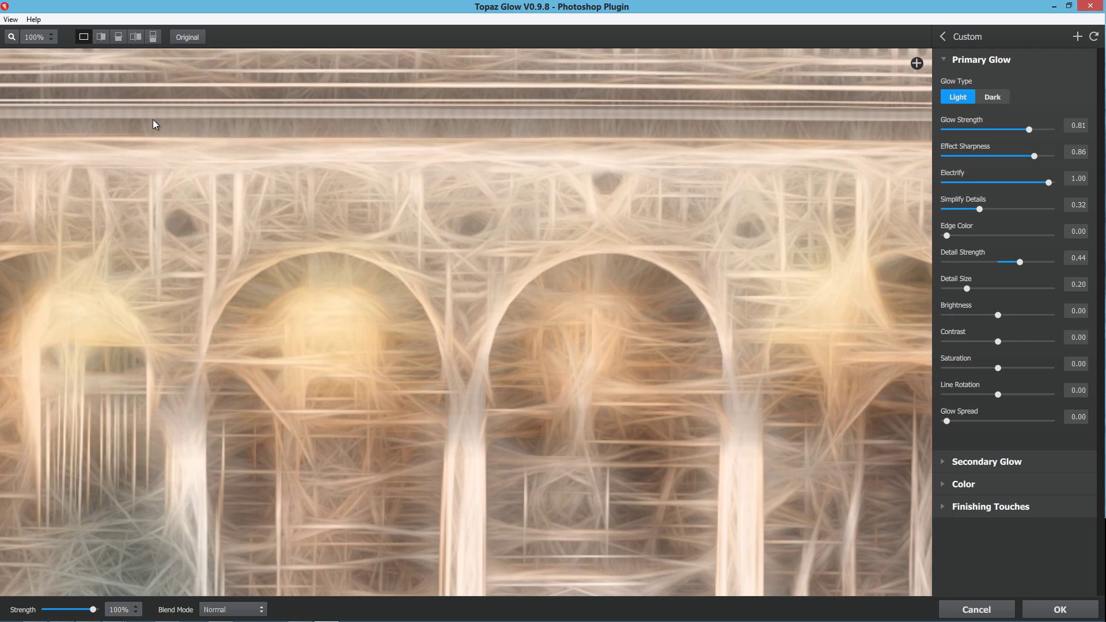
left_click(11, 37)
left_click(168, 508)
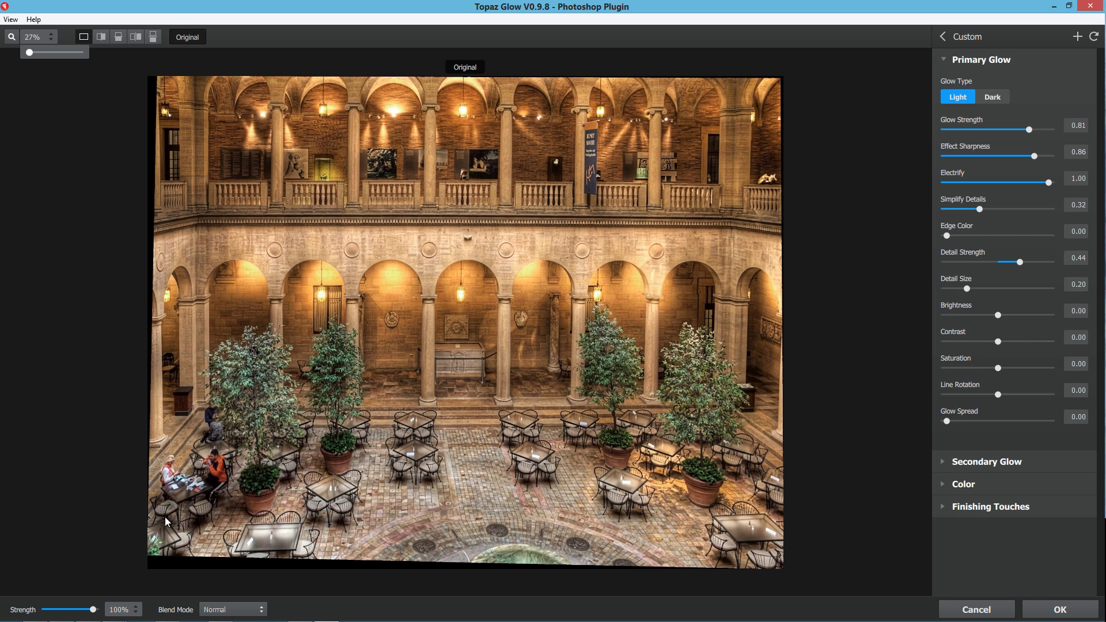
left_click(176, 474)
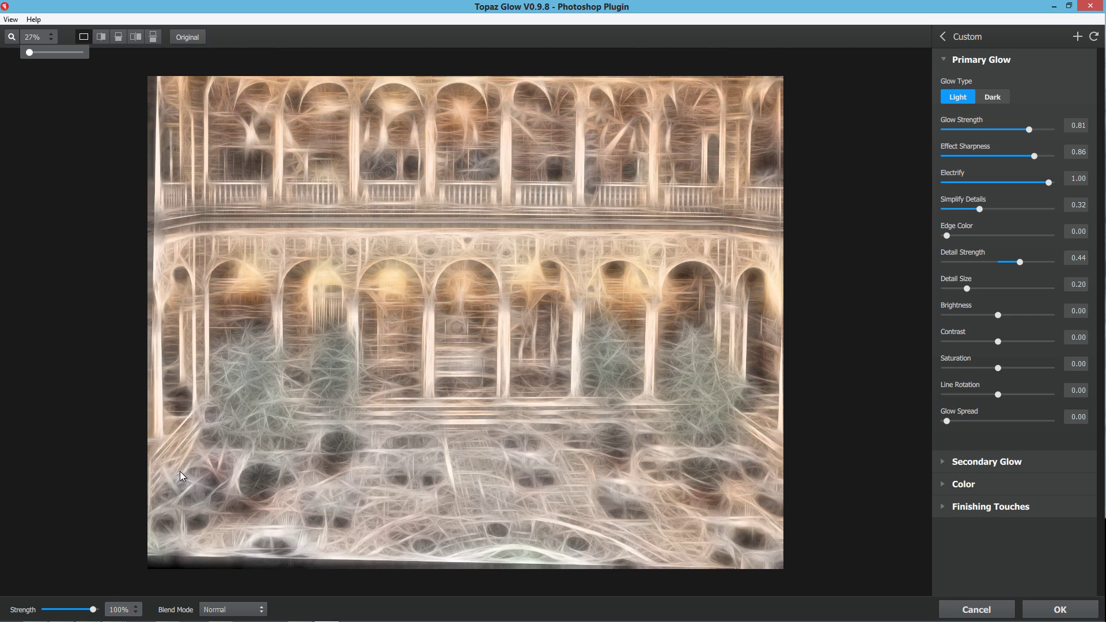
mouse_move(182, 472)
left_mouse_down()
mouse_move(190, 491)
mouse_move(203, 483)
mouse_move(188, 469)
left_mouse_up()
After trying several glow and electrify values, set Glow Strength, Electrify and Simplify Details to 0.00.
left_click_drag(1007, 131, 987, 156)
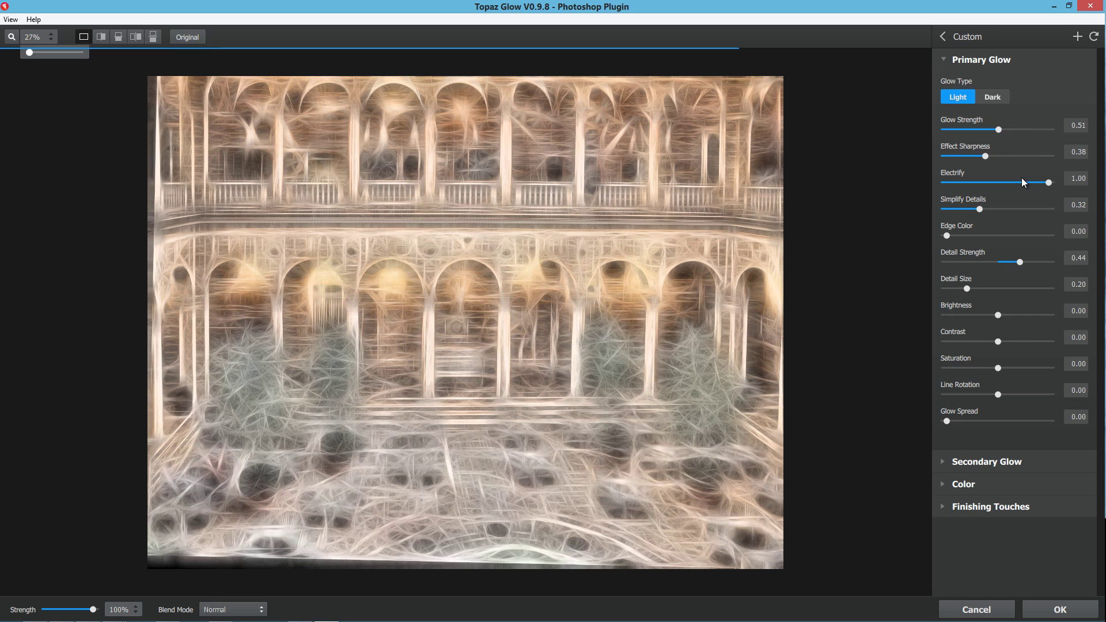
left_click_drag(1038, 182, 960, 184)
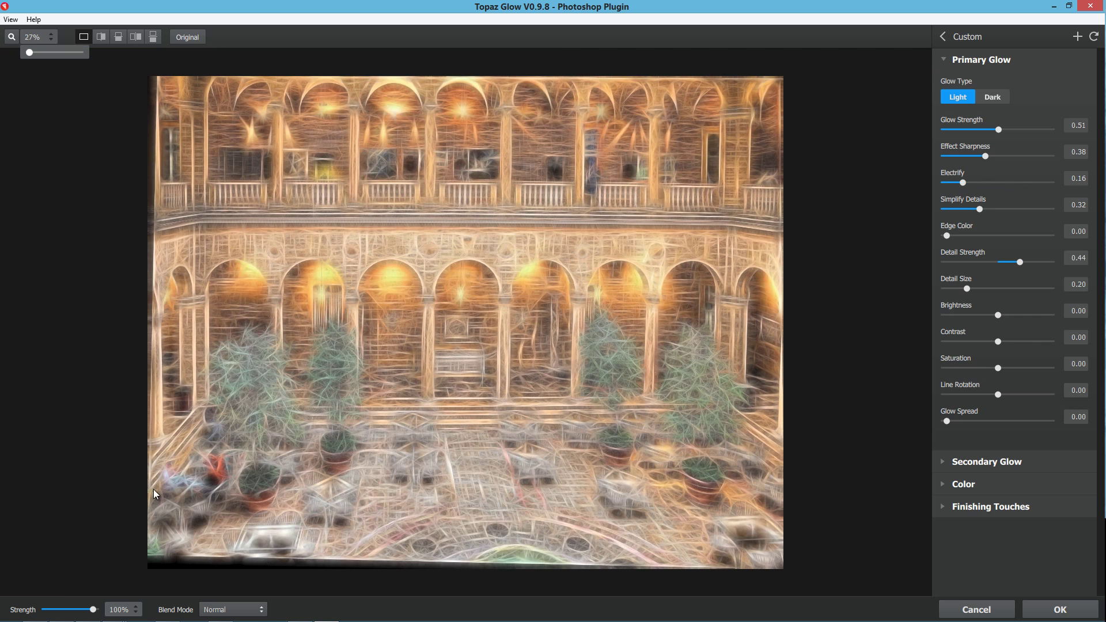
left_click(955, 132)
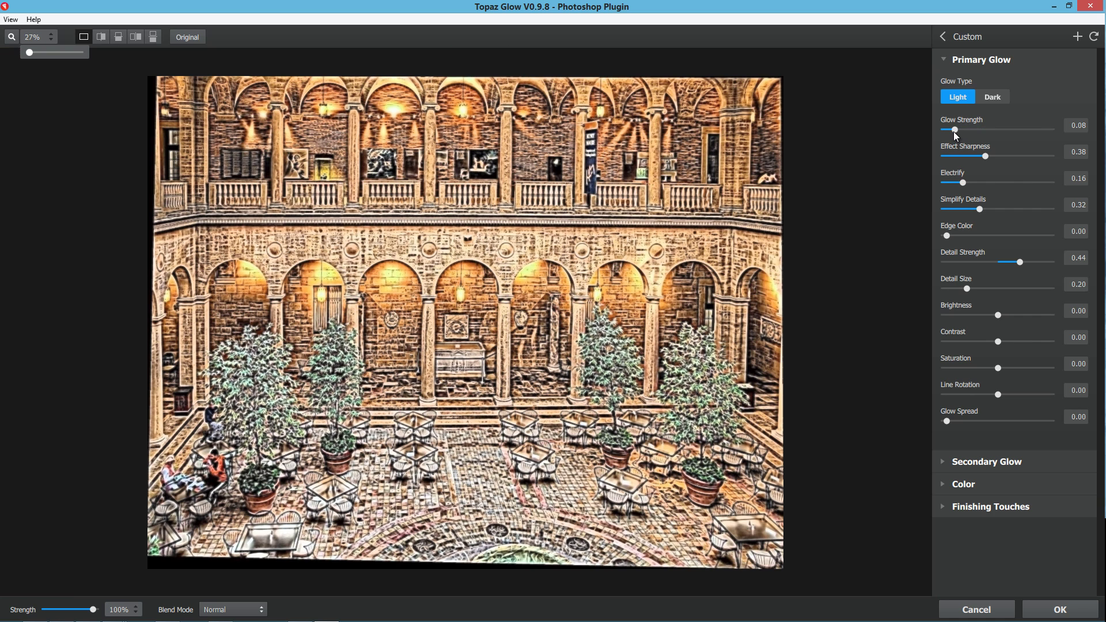
left_click_drag(953, 131, 935, 134)
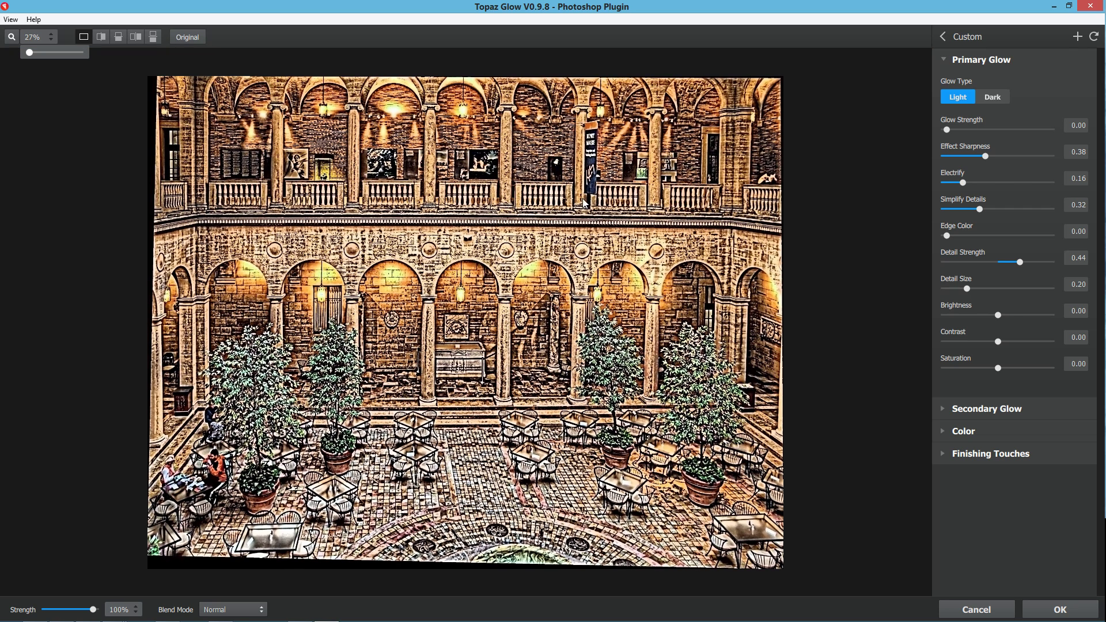
left_click(1008, 129)
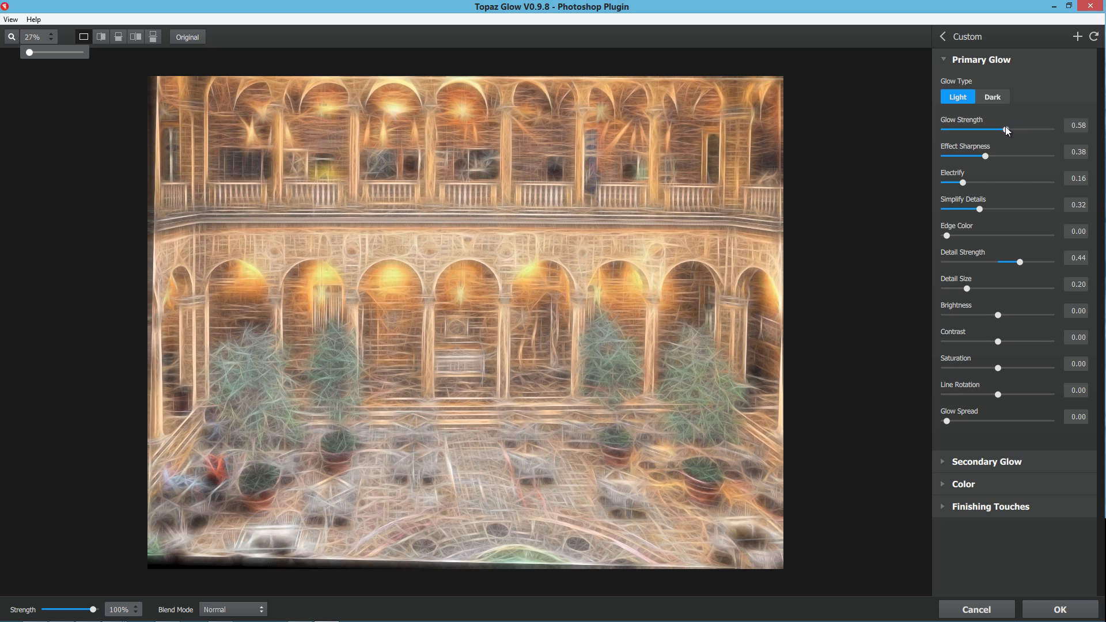
left_click_drag(1005, 130, 998, 129)
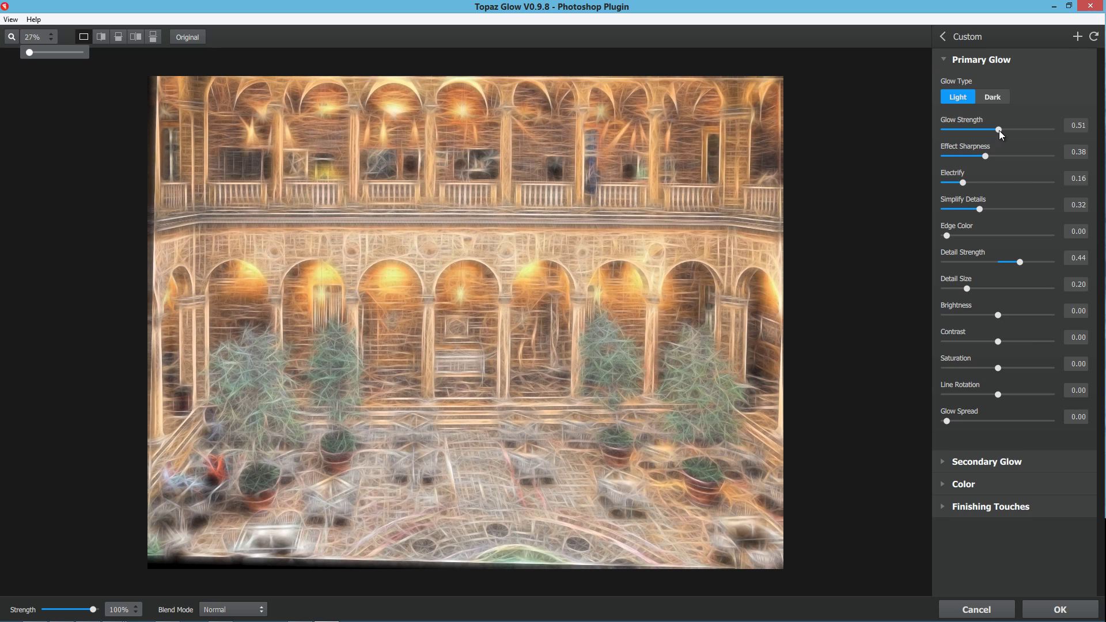
left_click_drag(999, 129, 955, 139)
left_click_drag(963, 183, 956, 185)
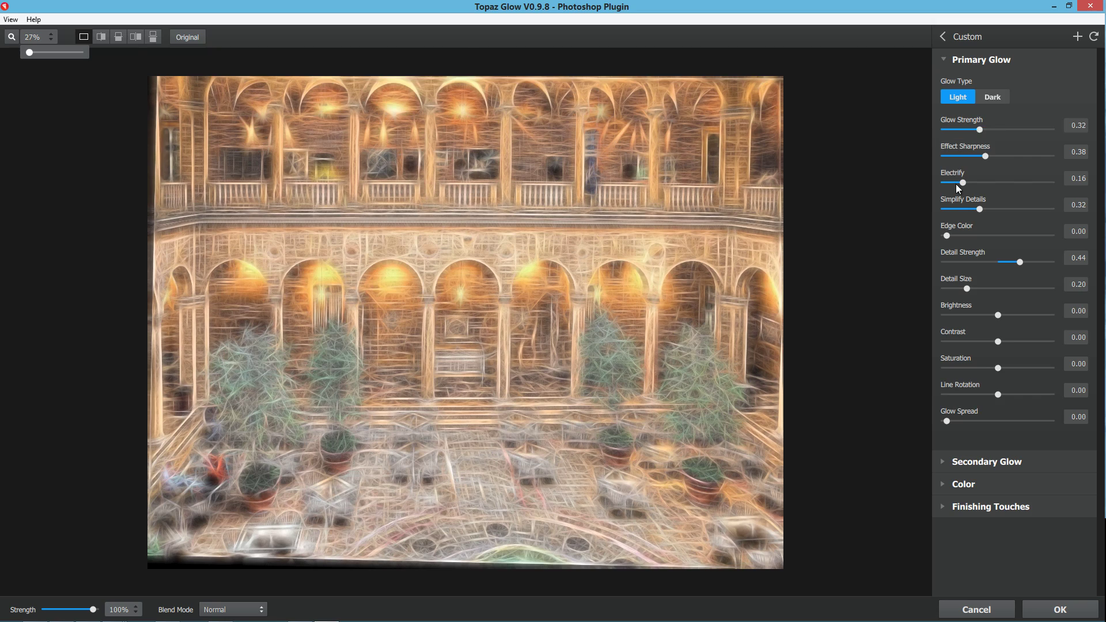
double_click(980, 207)
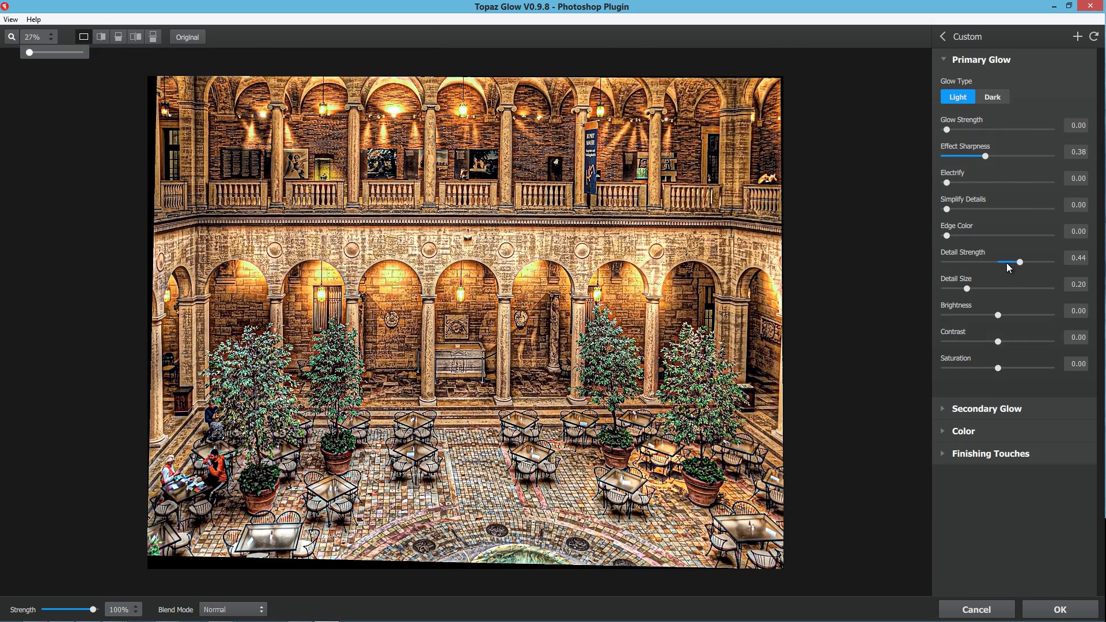
Lower Detail Strength to 0.03 and inspect a close-up of the trees and arches.
left_click(1001, 264)
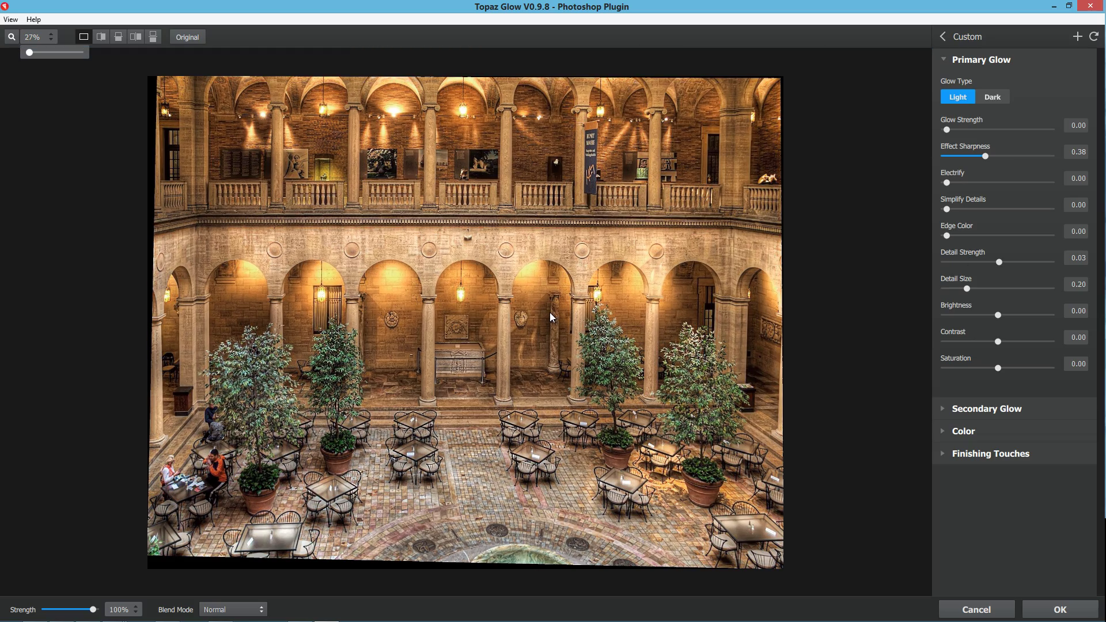
left_click(11, 39)
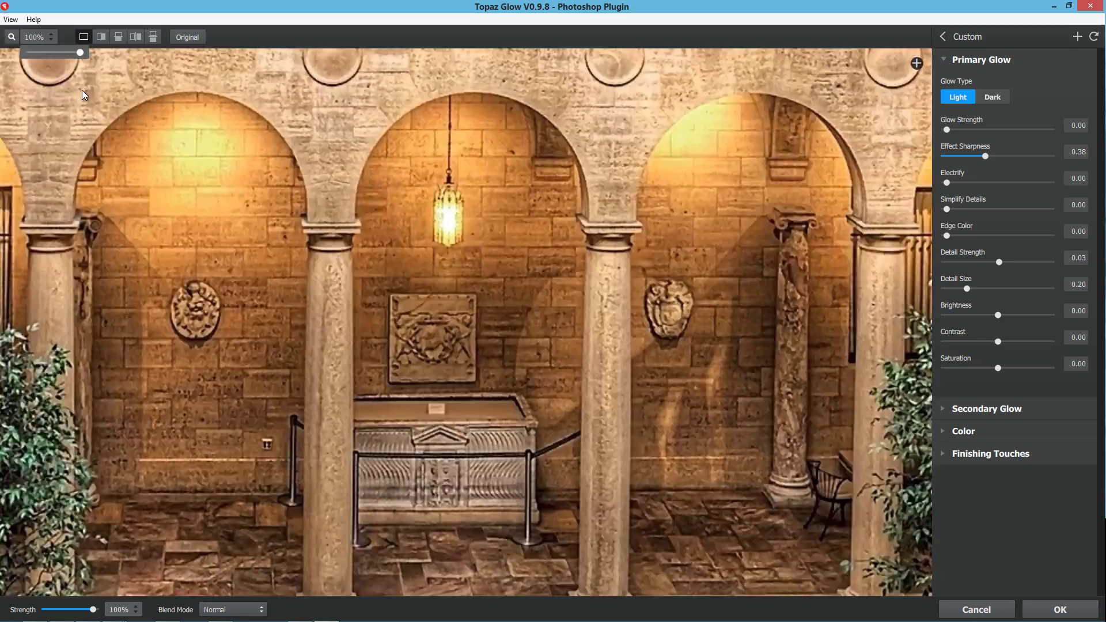
left_click_drag(114, 122, 680, 234)
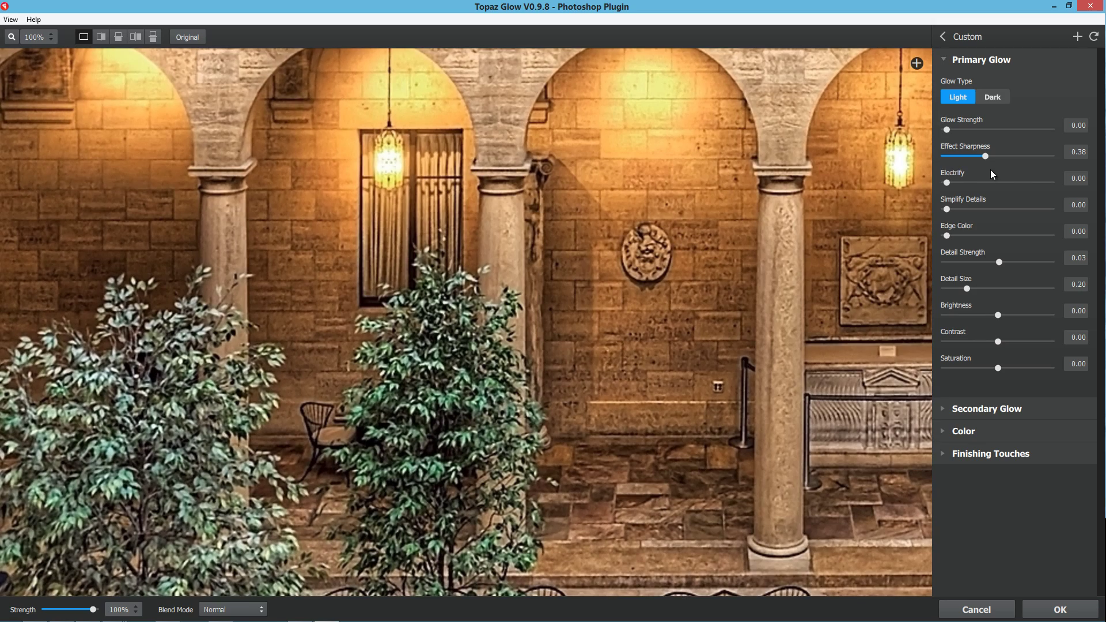
Settle Effect Sharpness at 0.27, then zoom out to show the whole photo.
left_click(1042, 158)
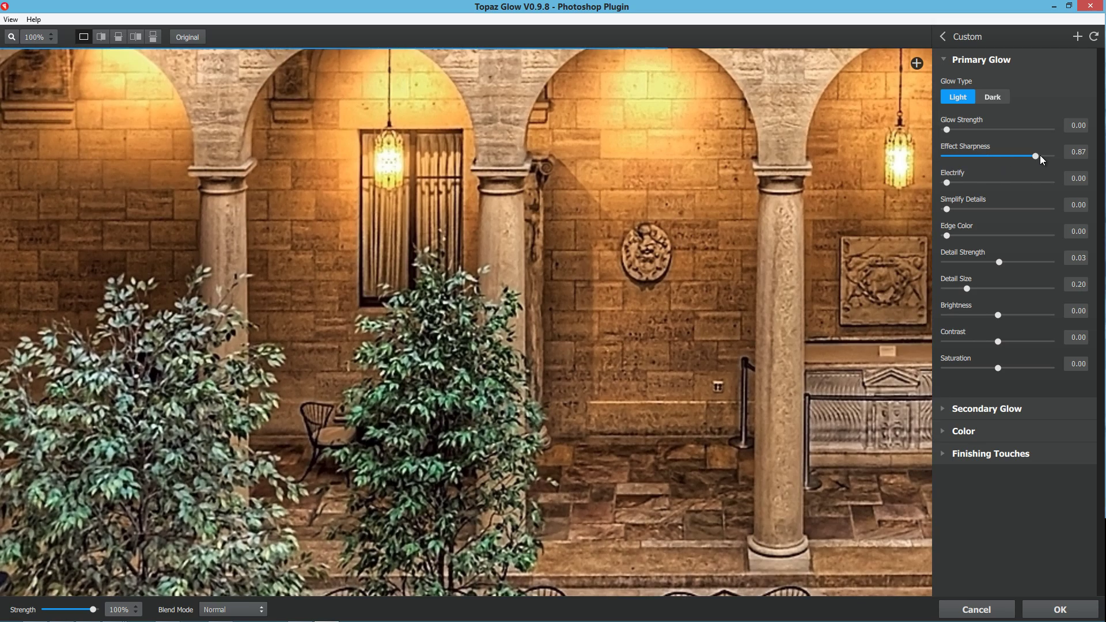
left_click_drag(1039, 156, 965, 158)
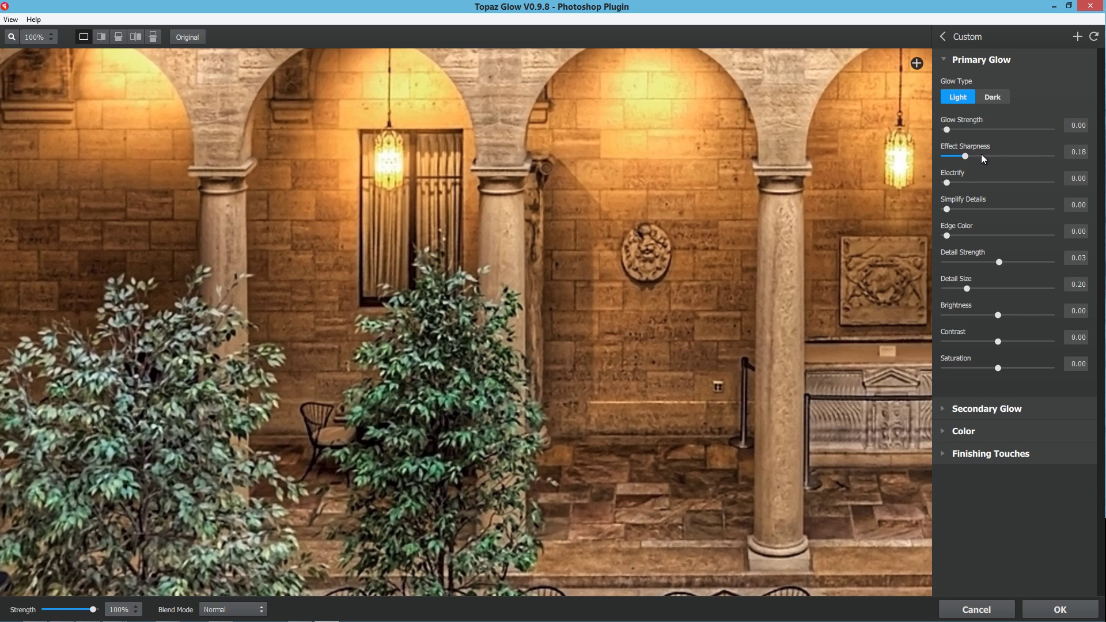
left_click(982, 156)
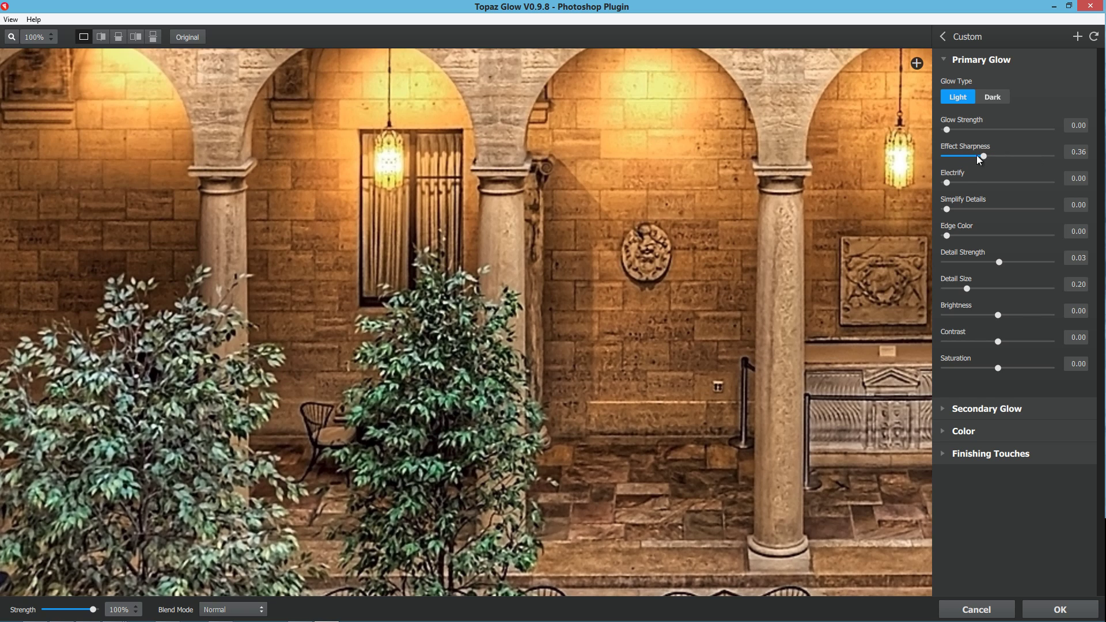
left_click_drag(984, 156, 976, 157)
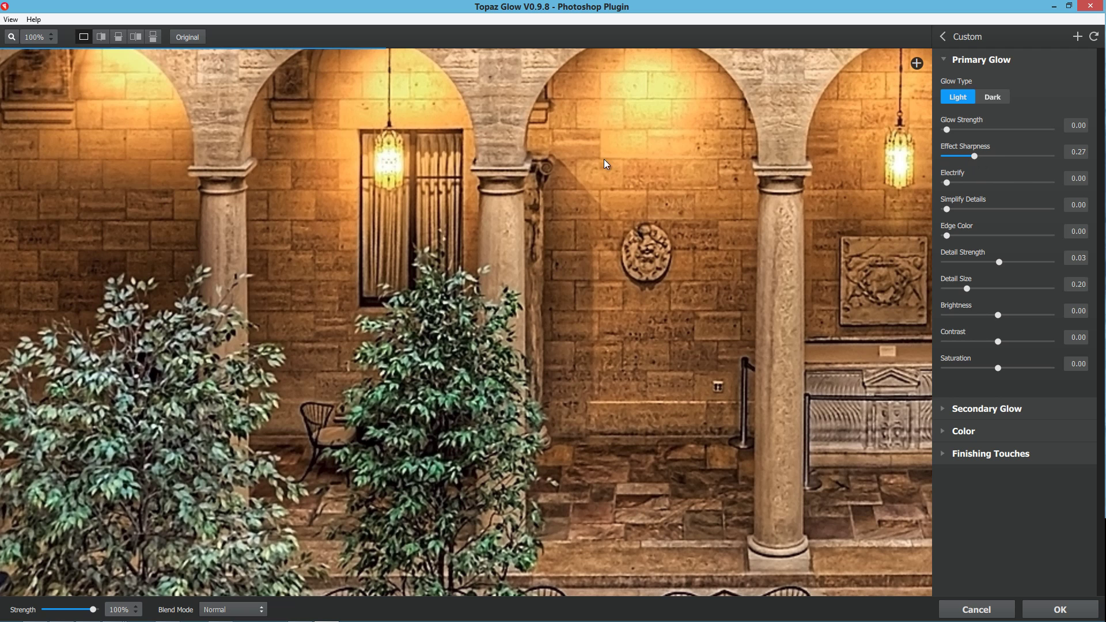
left_click(14, 38)
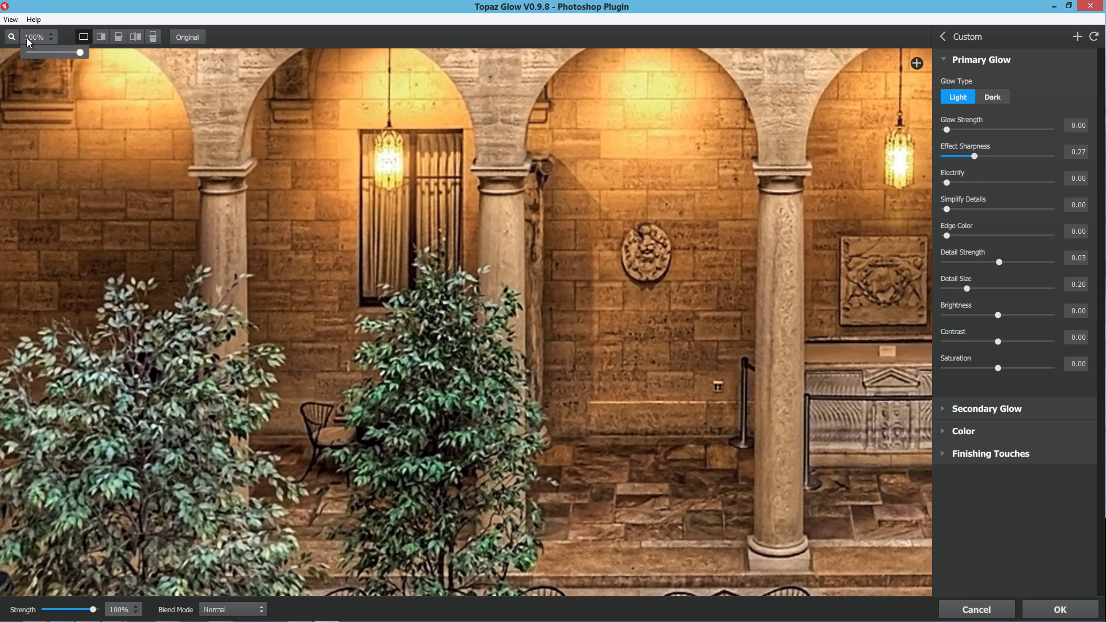
left_click(28, 52)
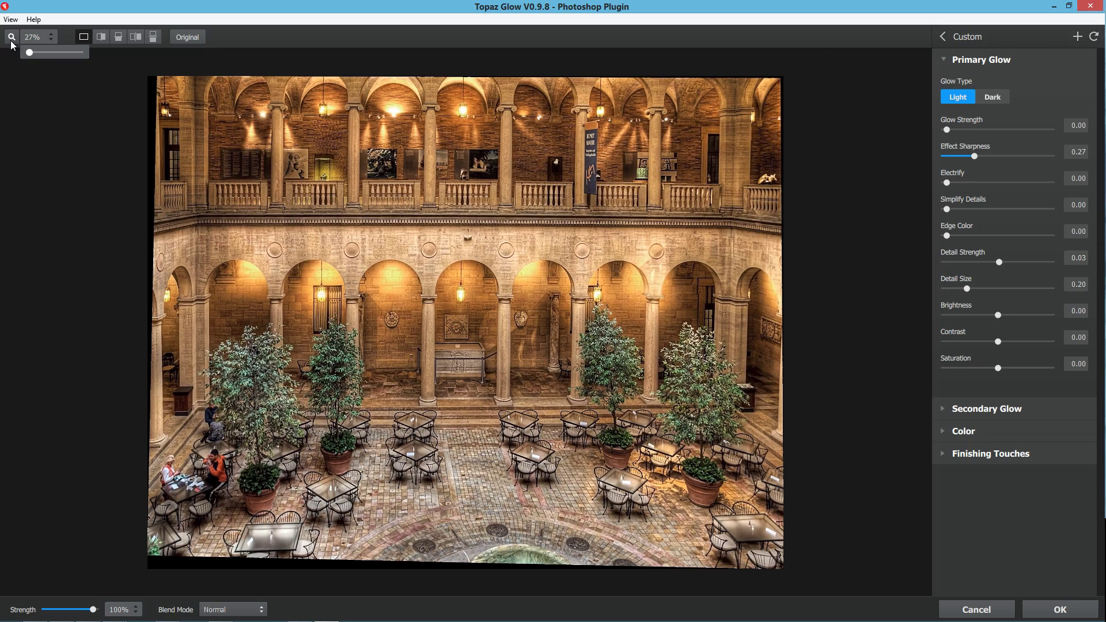
At 40% zoom, set Glow Strength 0.69, Electrify 0.34, Simplify Details 0.27, Detail Strength 0.14, Detail Size 0.04.
left_click(37, 52)
left_click_drag(947, 129, 1018, 129)
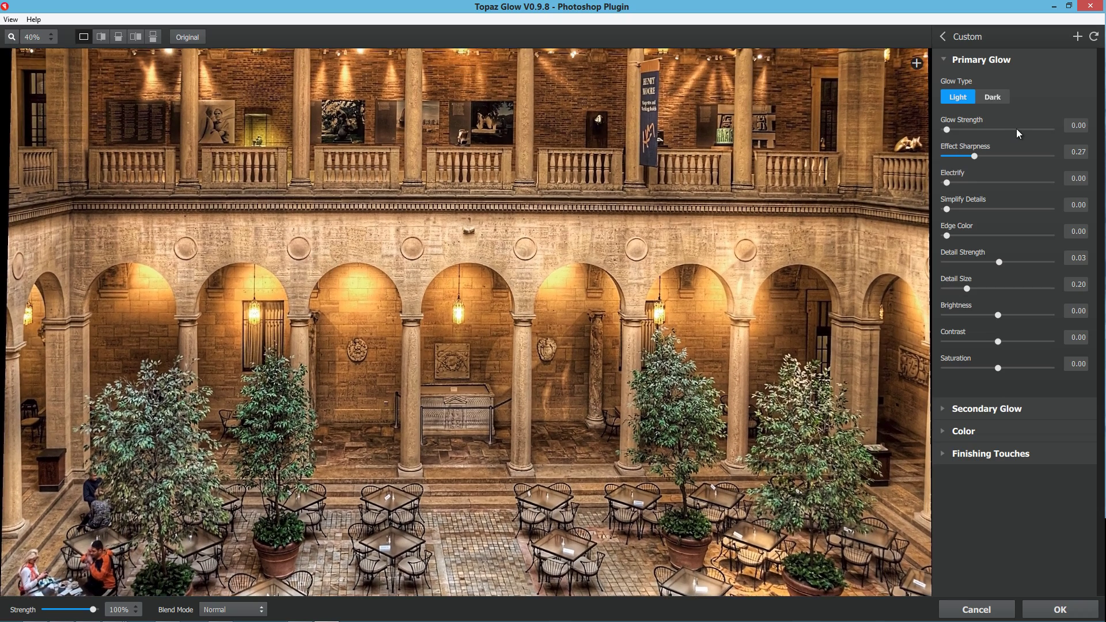
left_click(981, 183)
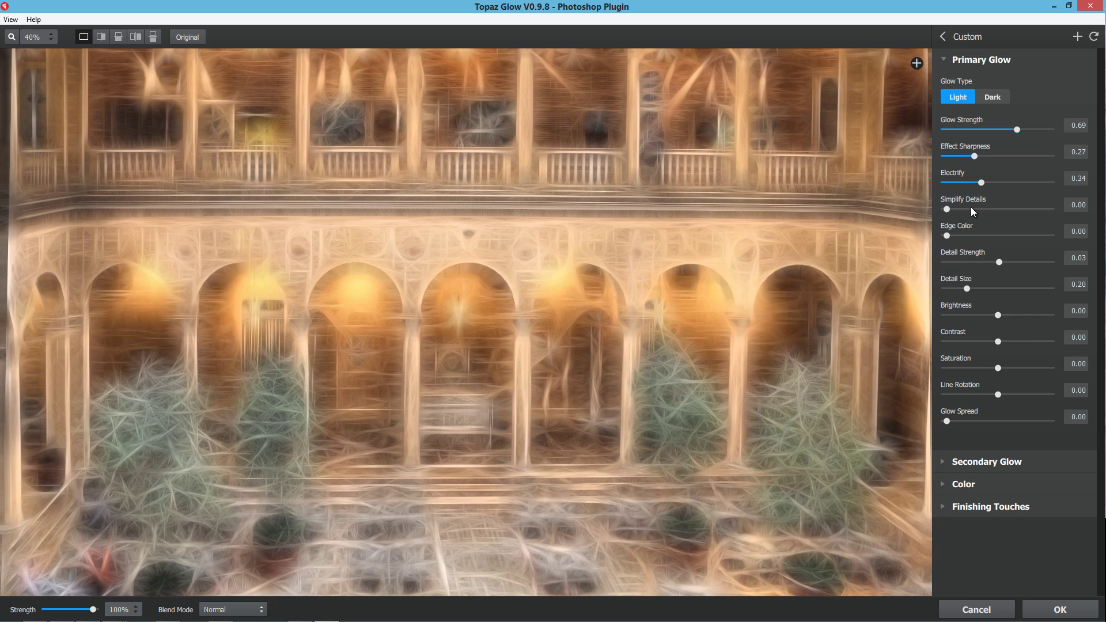
left_click(973, 208)
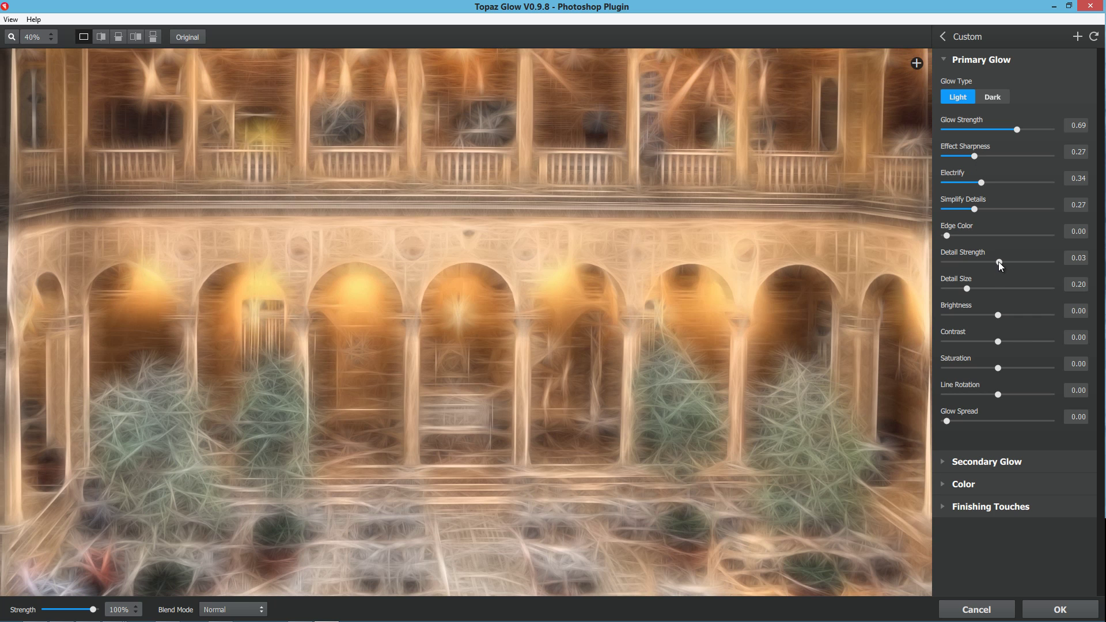
left_click_drag(999, 261, 1025, 289)
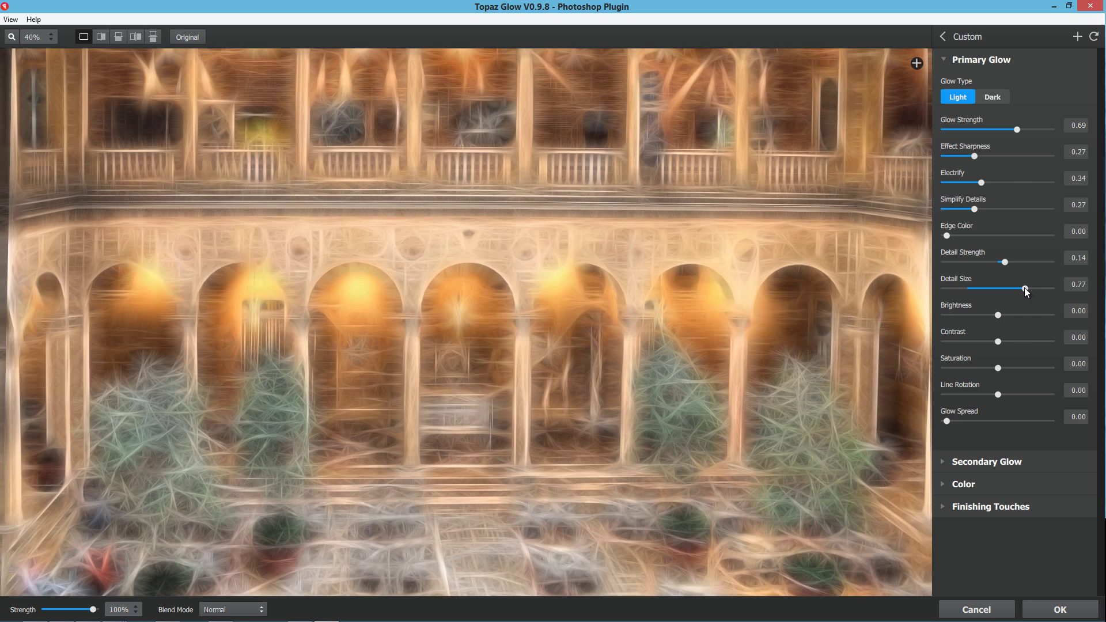
left_click_drag(1028, 288, 928, 287)
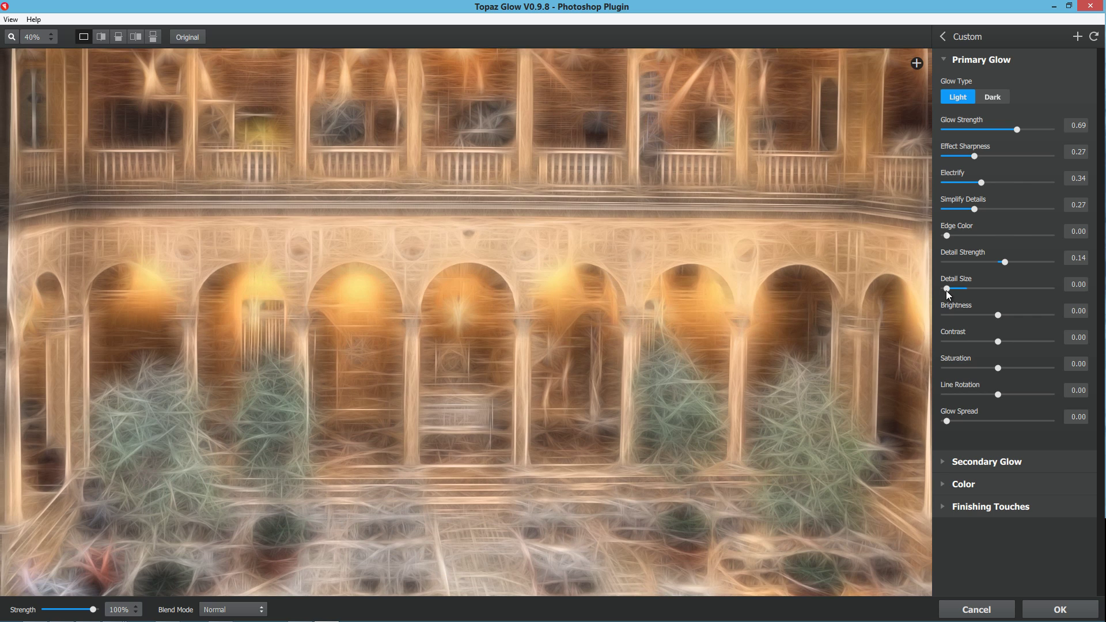
left_click_drag(952, 289, 954, 288)
Set the glow Brightness to 0.06 and Contrast to 0.15.
left_click(1032, 315)
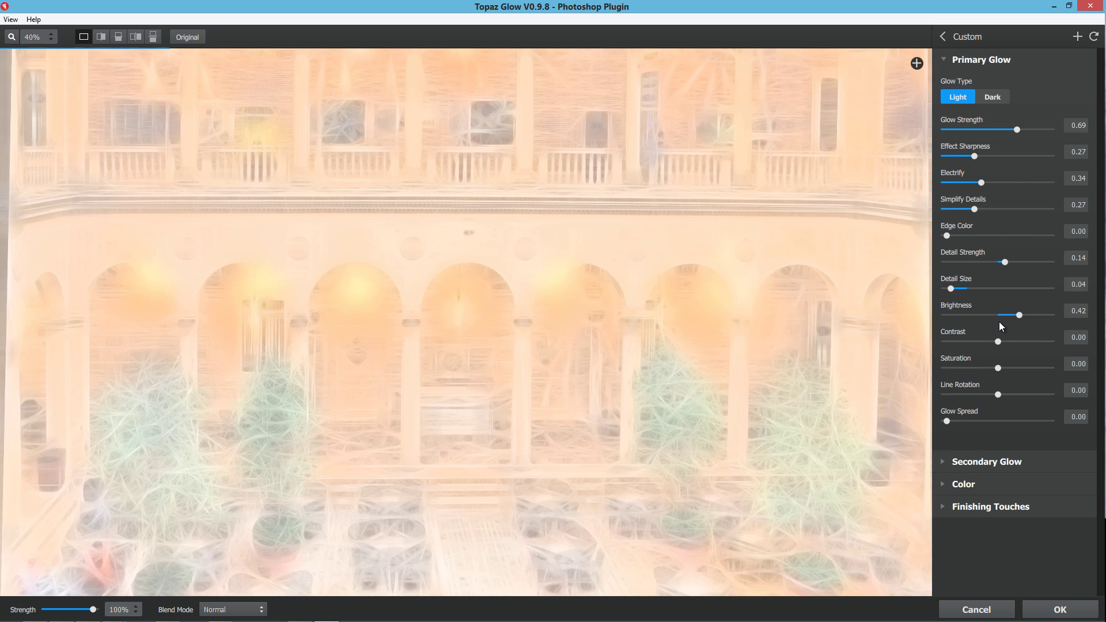
left_click_drag(999, 316, 998, 316)
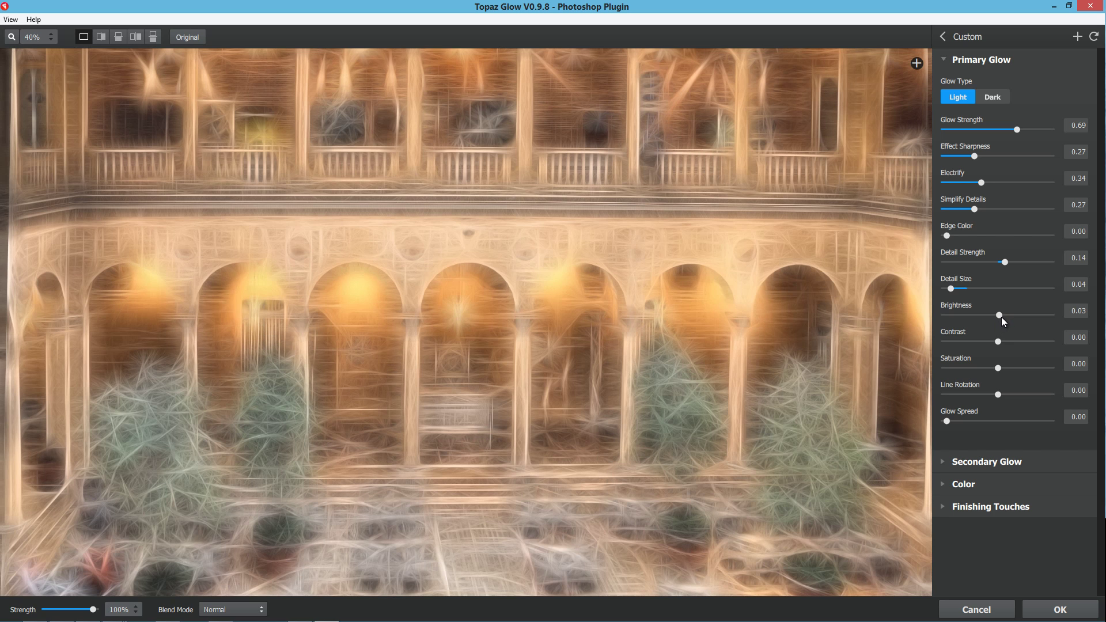
left_click(1001, 317)
left_click_drag(999, 341, 1028, 340)
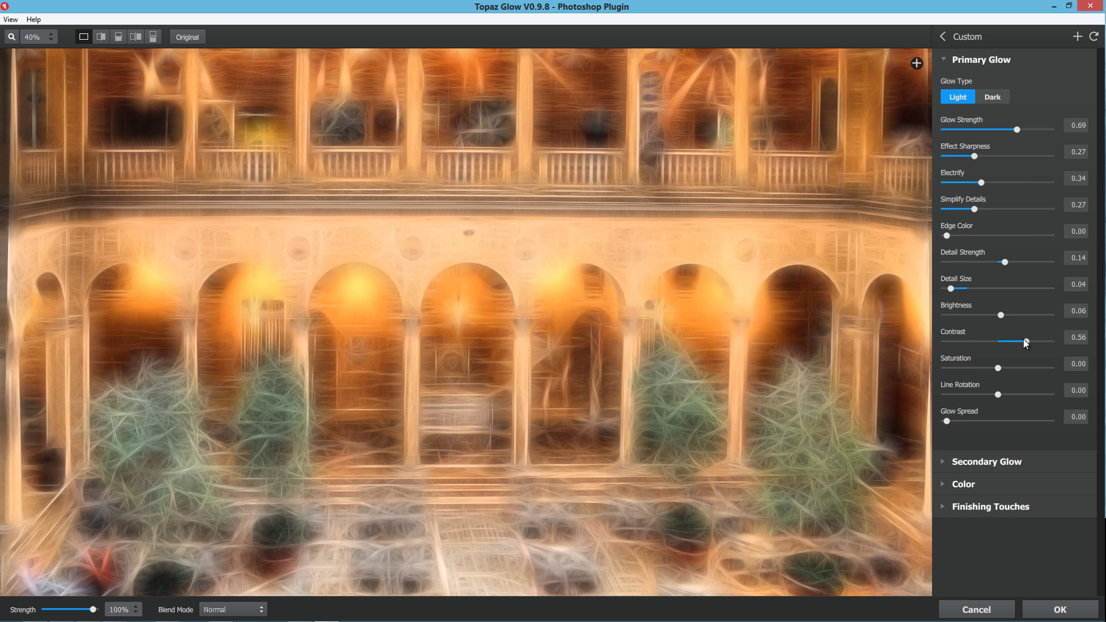
left_click_drag(1025, 341, 1006, 342)
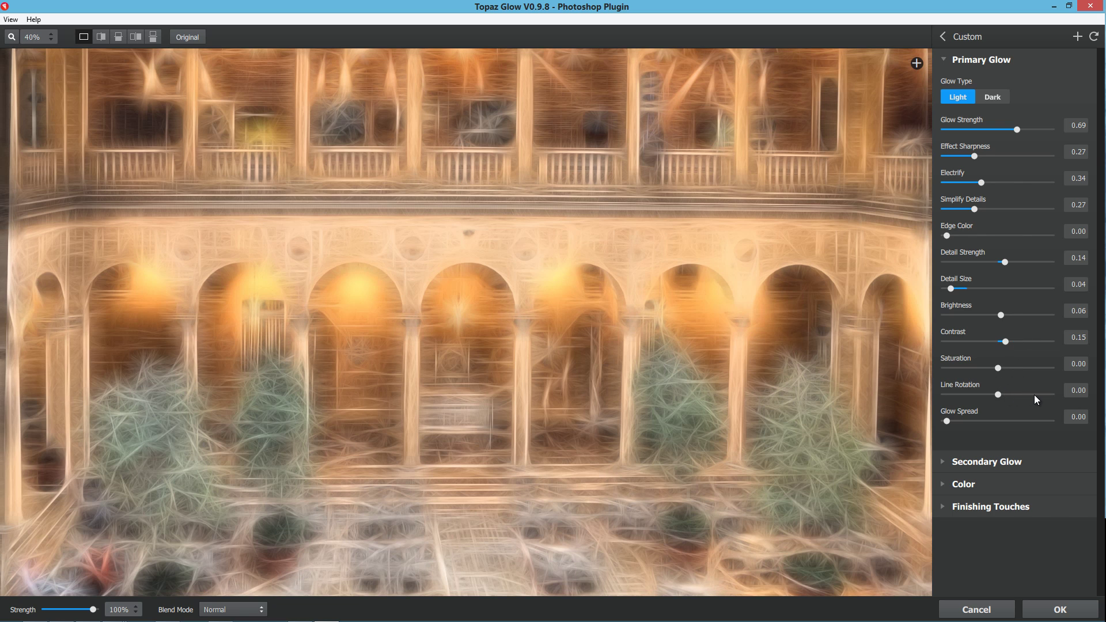
After testing other angles, settle the primary glow's Line Rotation at -0.03.
left_click(1034, 395)
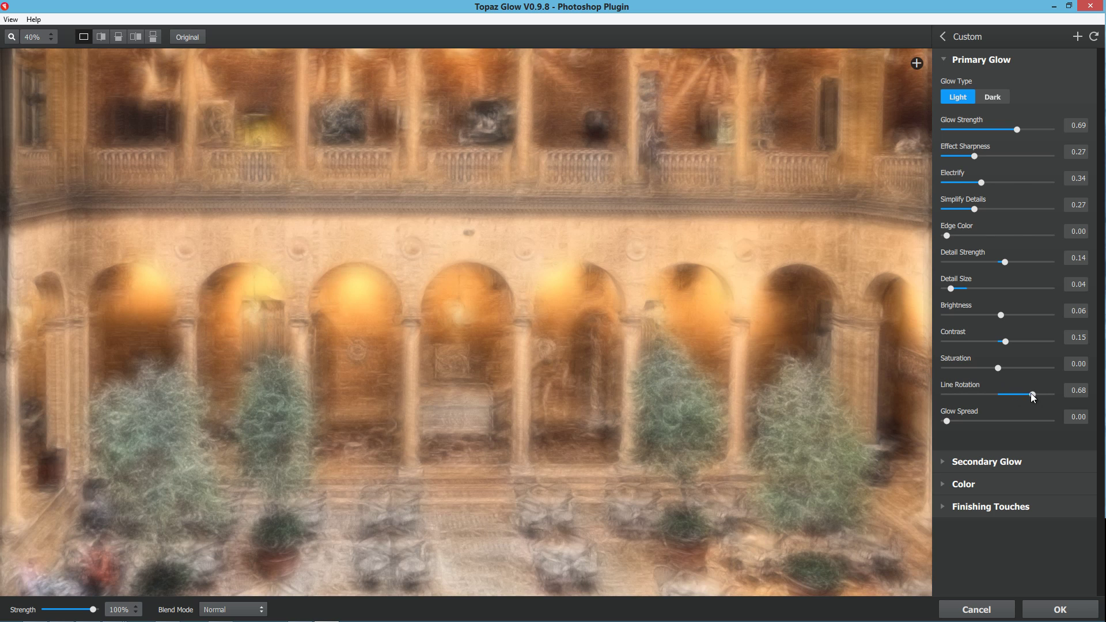
left_click_drag(1036, 395, 1046, 397)
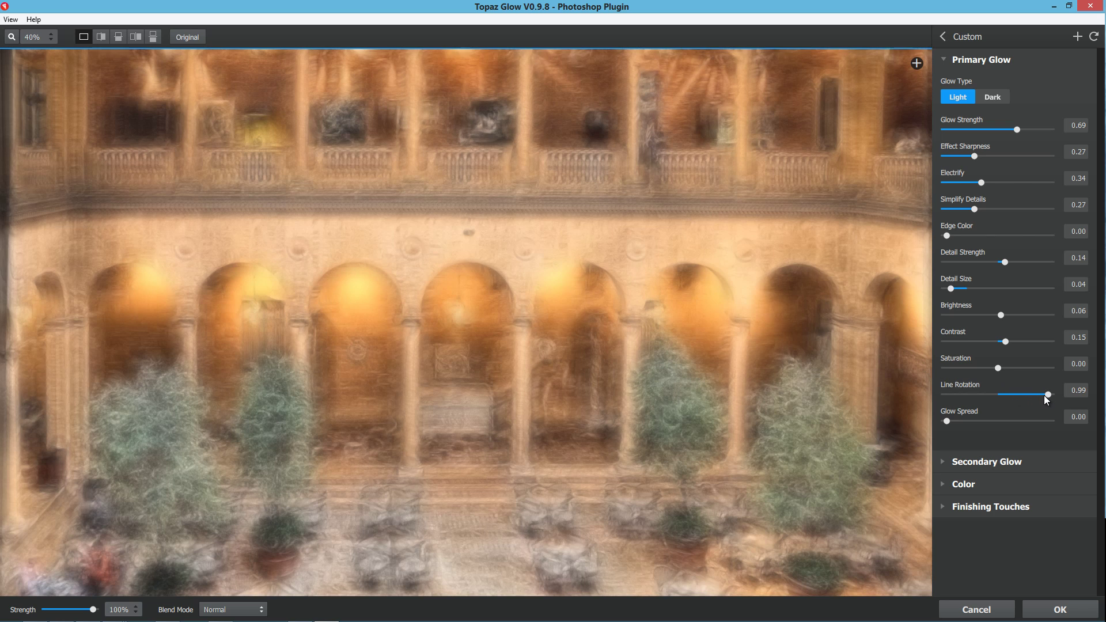
left_click(957, 398)
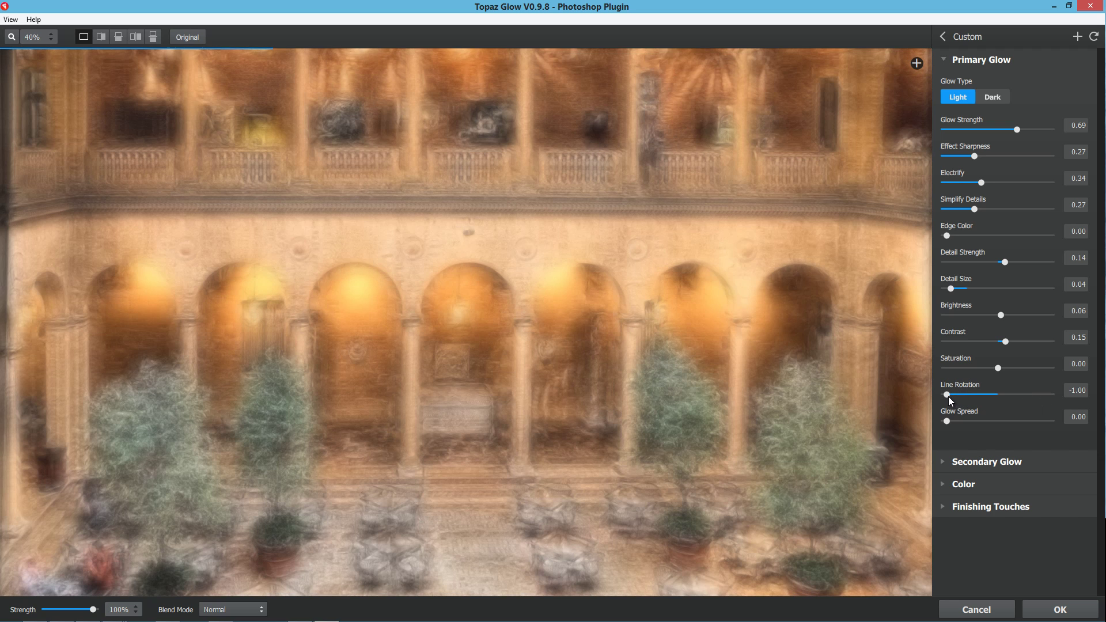
left_click(1000, 398)
left_click(996, 398)
Widen the primary glow's Glow Spread to 0.64.
left_click_drag(946, 420, 987, 420)
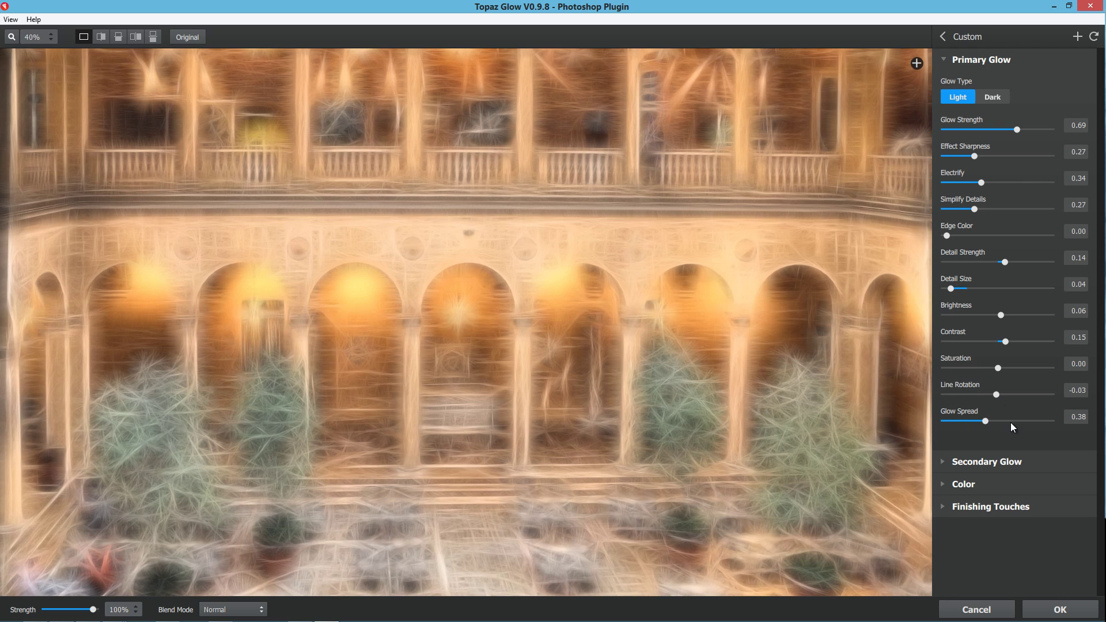
left_click(1012, 422)
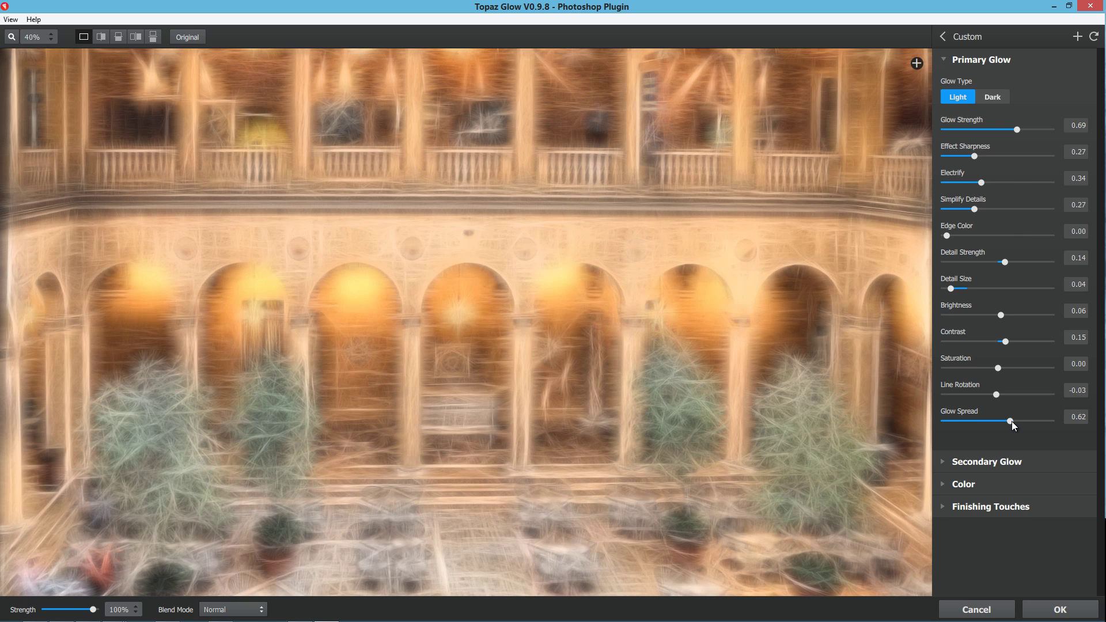
left_click(1045, 421)
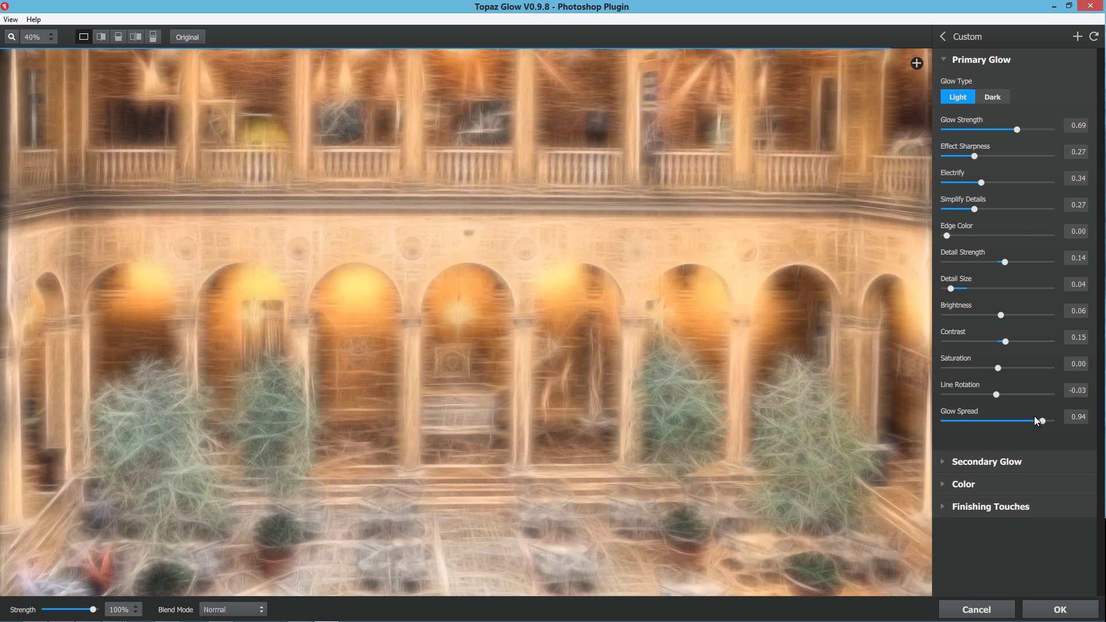
left_click(1009, 421)
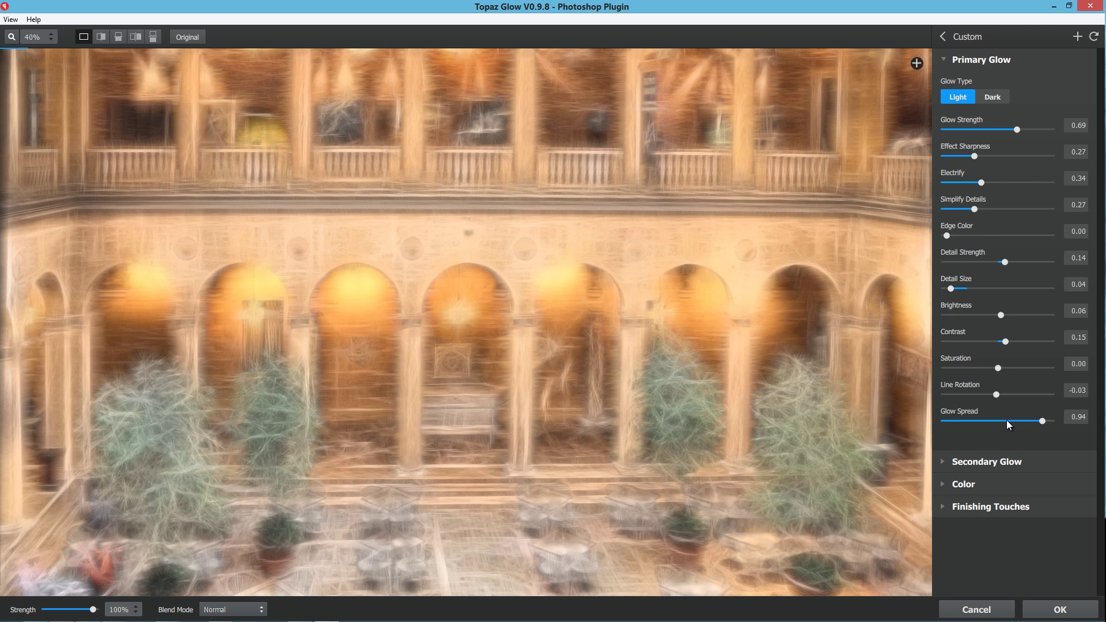
Give the Secondary Glow strength 0.15 and Effect Sharpness 0.17, then return to Primary Glow.
left_click(943, 63)
left_click(942, 82)
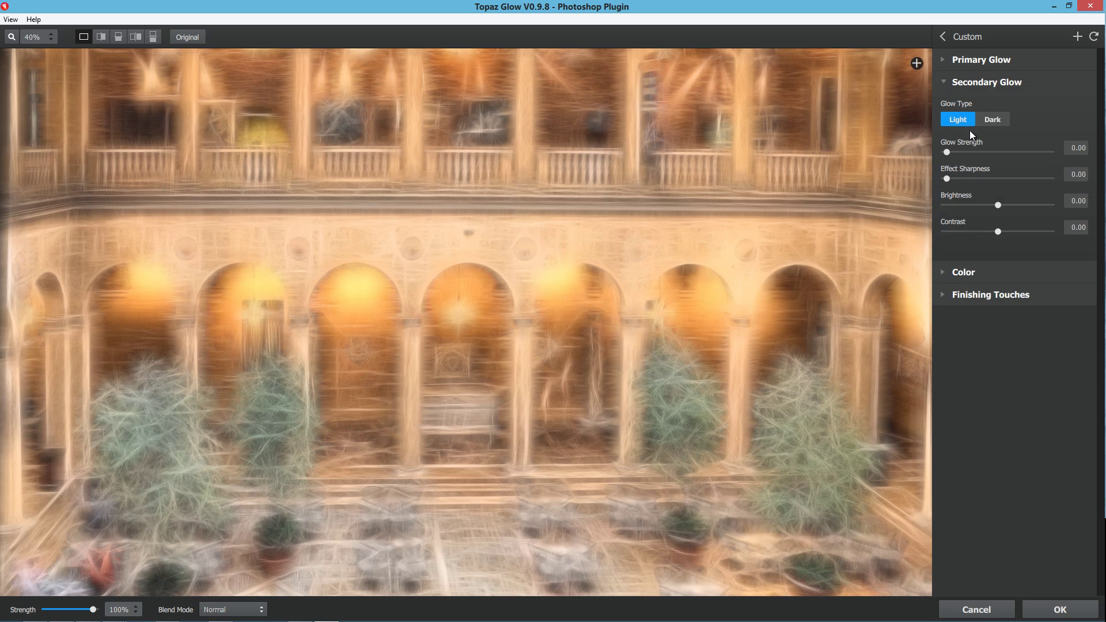
left_click(963, 152)
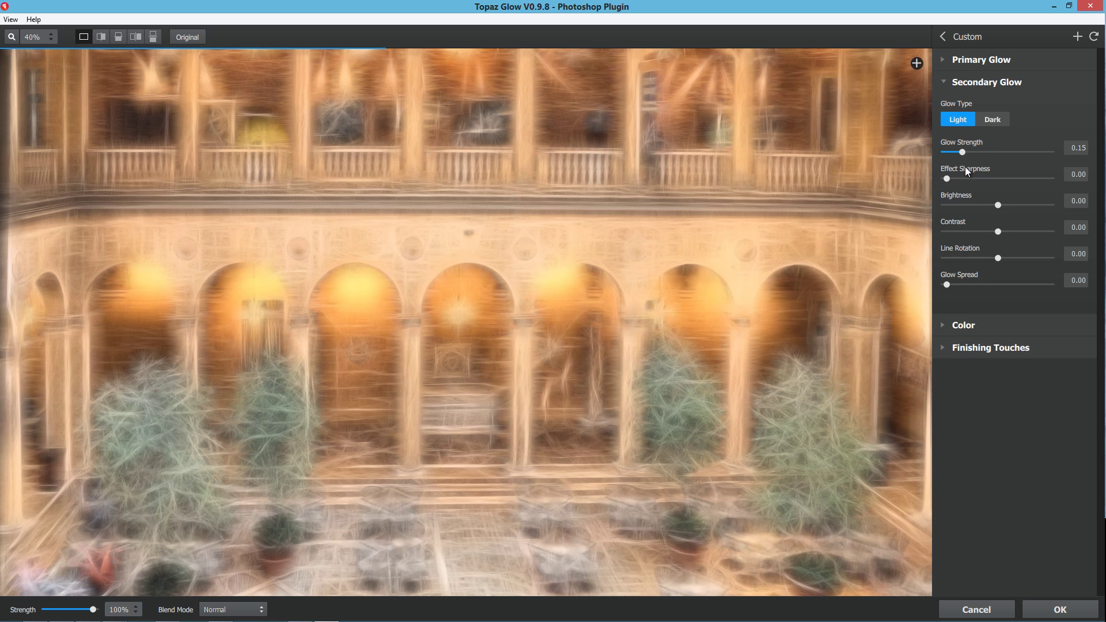
left_click(959, 179)
left_click(966, 176)
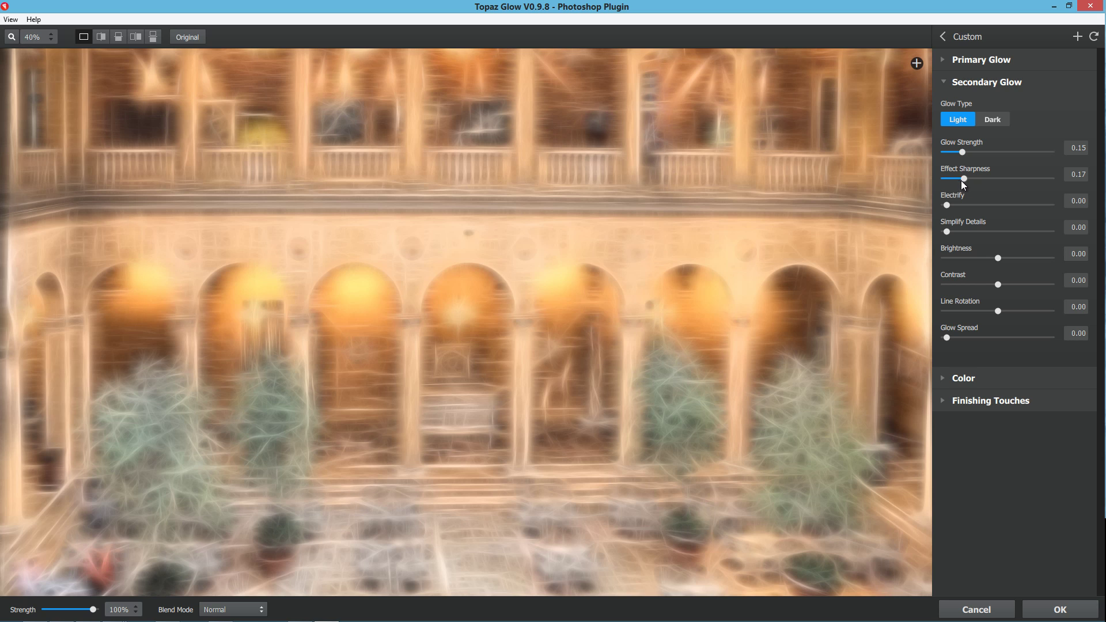
left_click(946, 75)
left_click(957, 60)
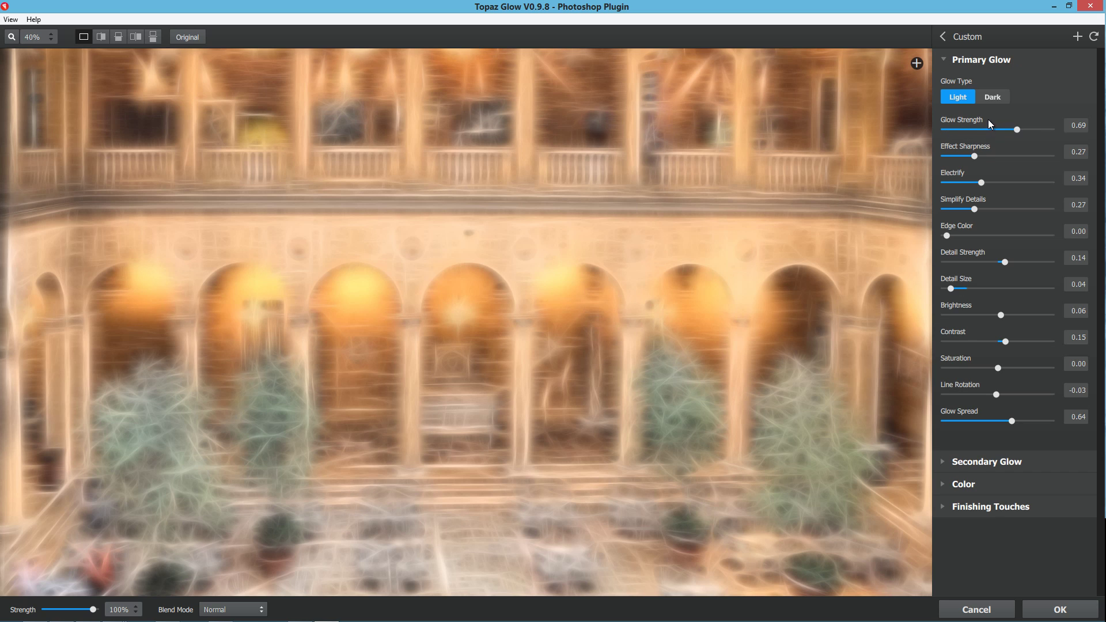
Reset the glow, then set primary Glow Strength 0.10, Simplify Details about 0.44, Detail Size 0.12.
left_click(1094, 38)
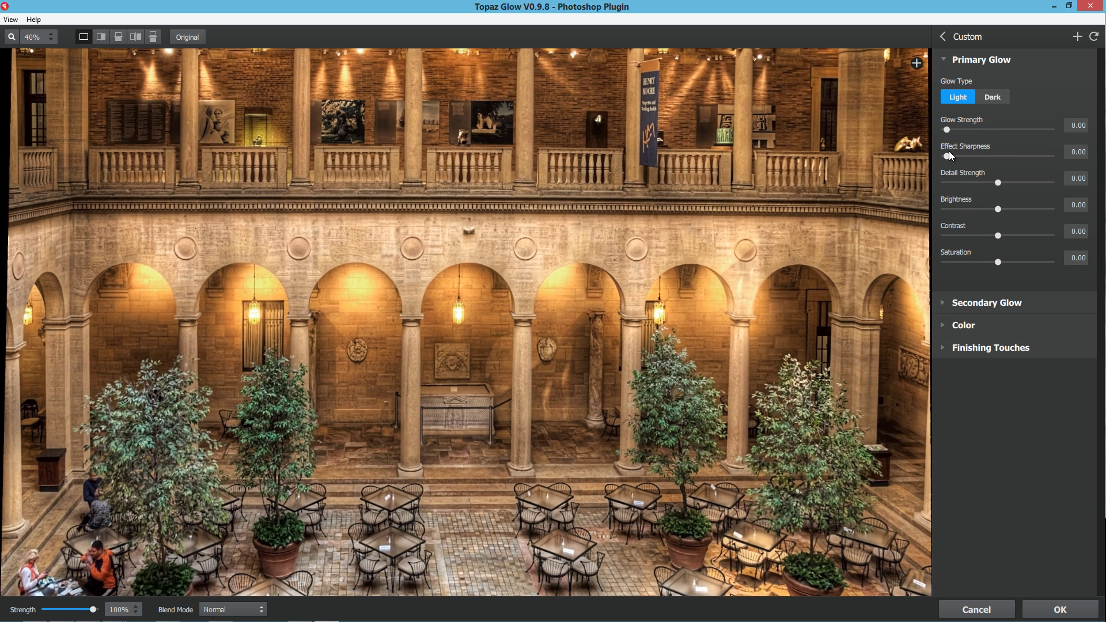
left_click_drag(945, 130, 963, 130)
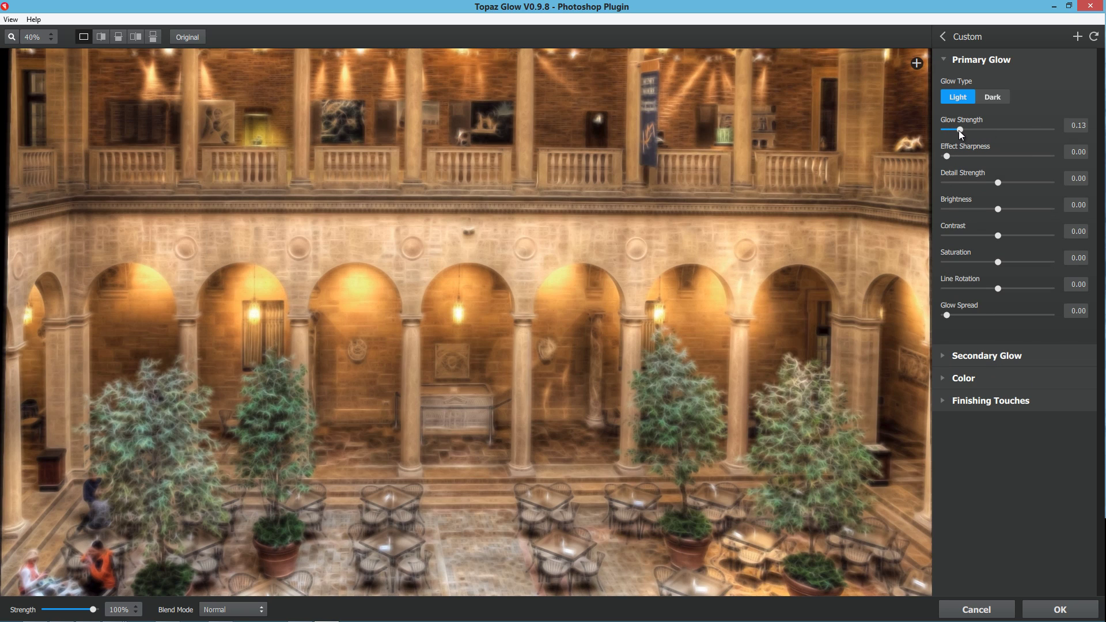
left_click_drag(958, 131, 970, 182)
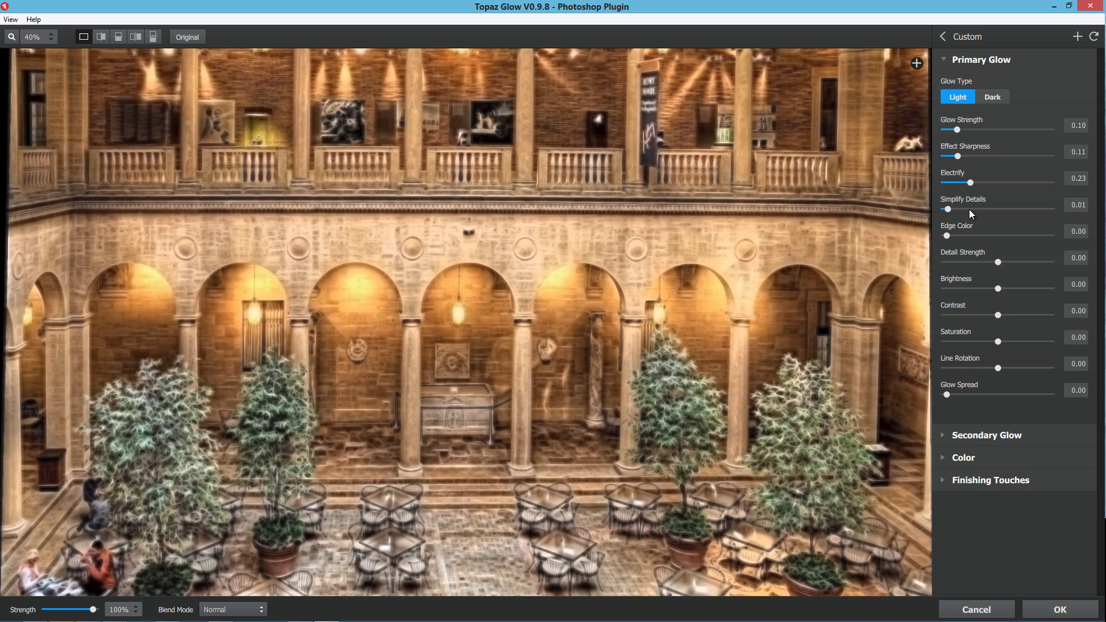
left_click_drag(973, 209, 994, 215)
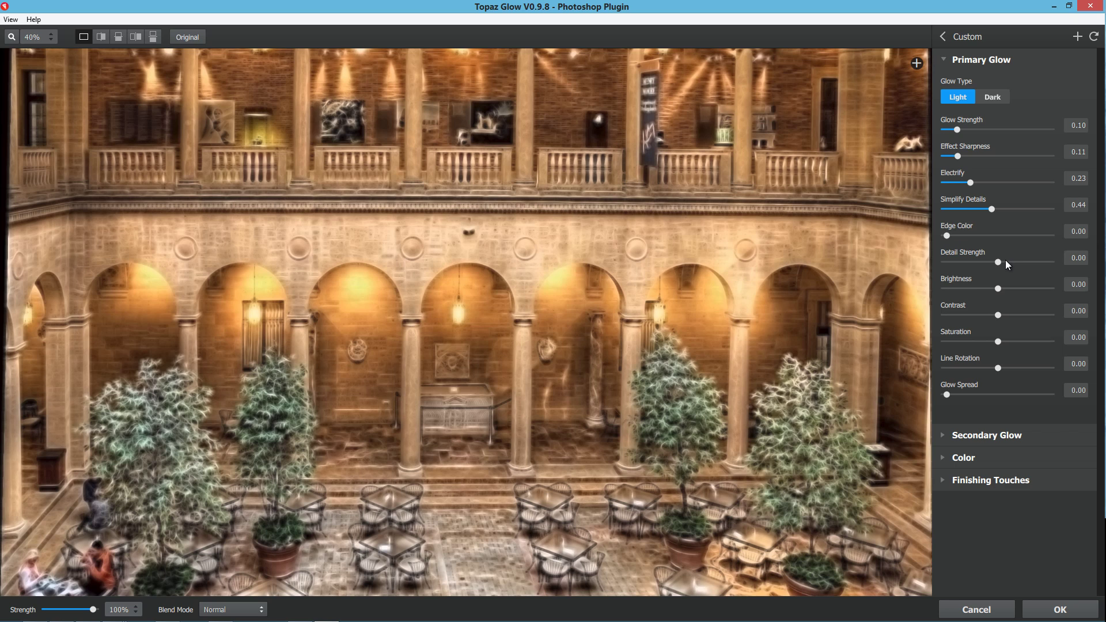
left_click_drag(1005, 263, 1004, 264)
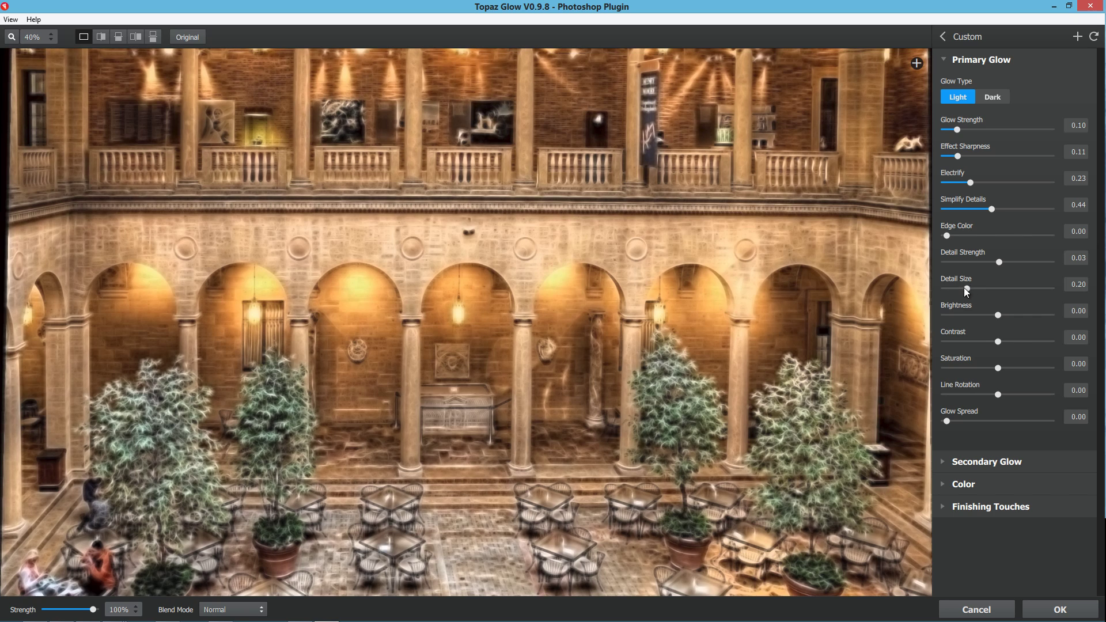
left_click_drag(964, 288, 960, 288)
Set the Secondary Glow's strength and Effect Sharpness to about 0.09, then collapse the section.
left_click(946, 61)
left_click(945, 85)
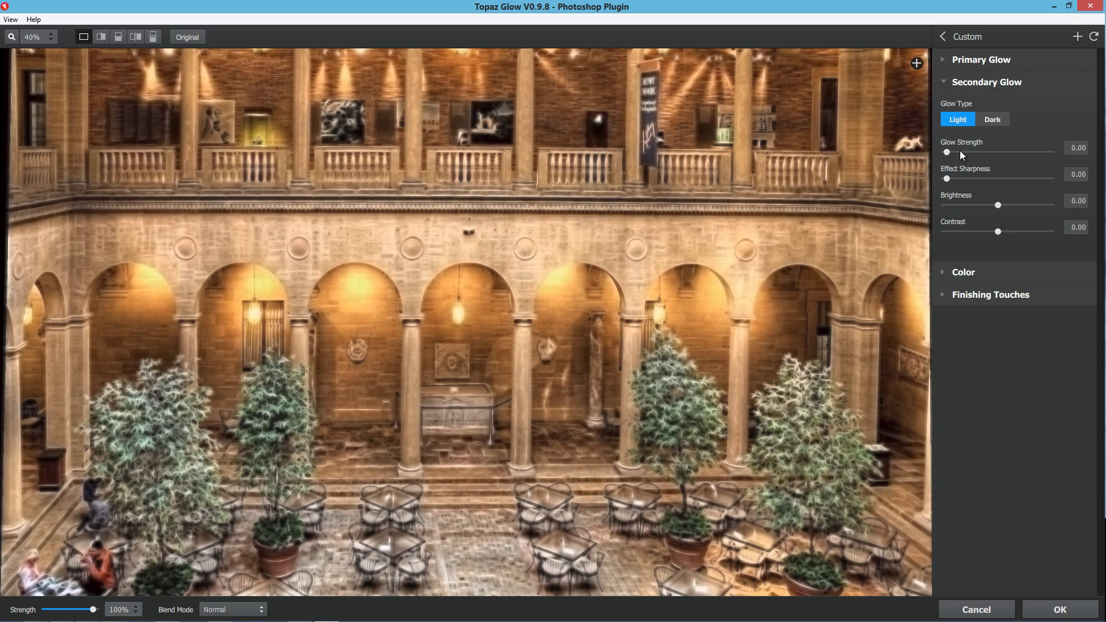
left_click_drag(949, 152, 956, 152)
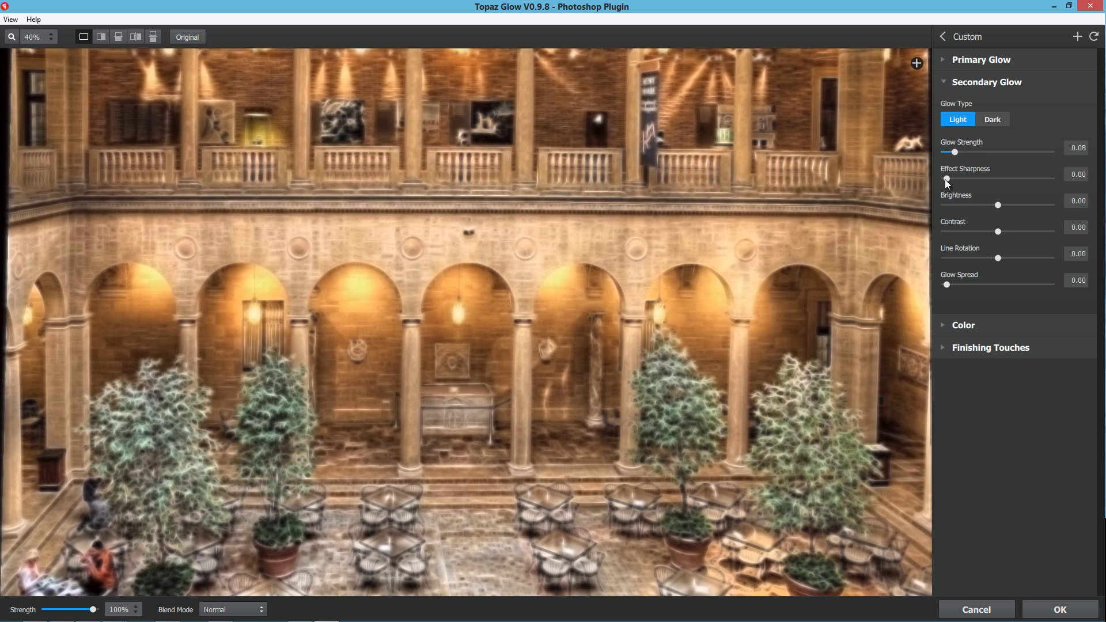
left_click_drag(947, 178, 952, 229)
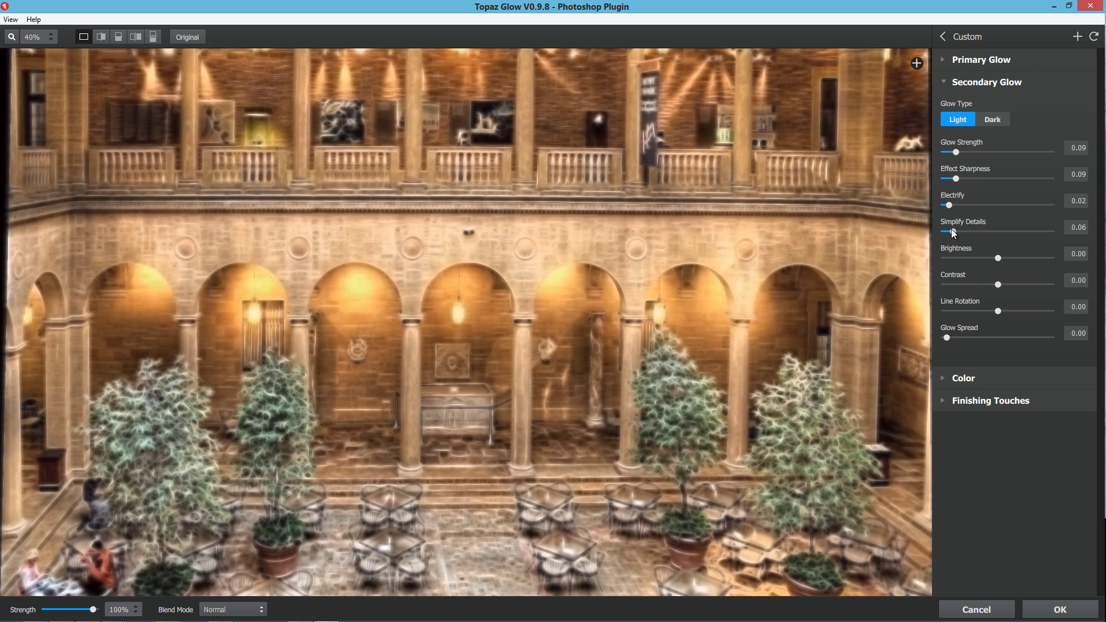
left_click(947, 84)
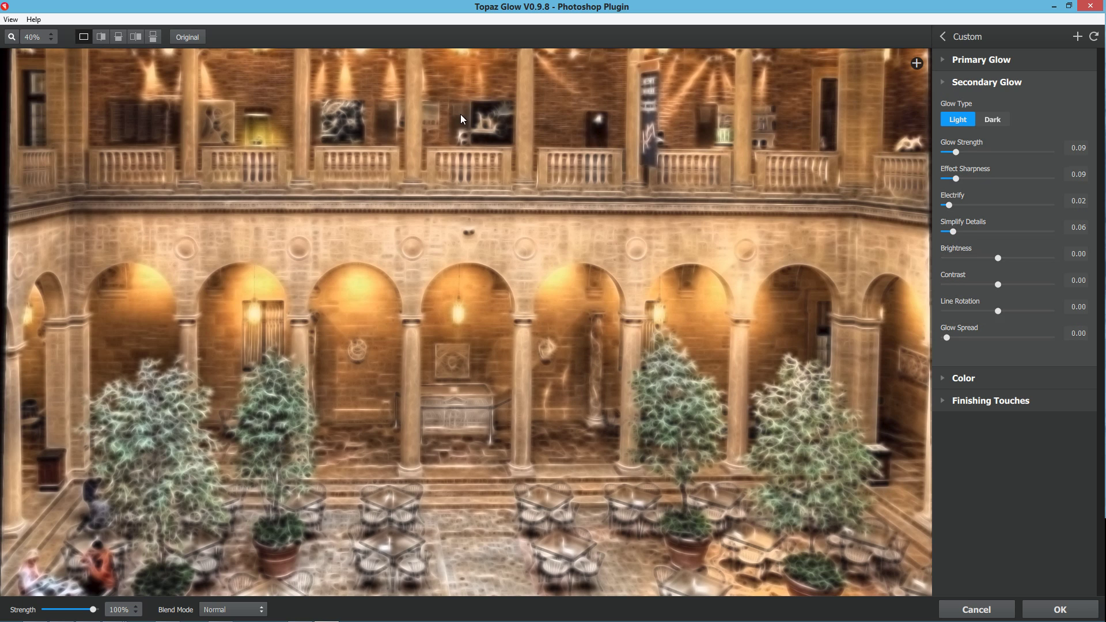
Fit the whole courtyard in the preview, switch Blend Mode to Soft Light, and expand Color.
left_click(11, 37)
left_click(11, 37)
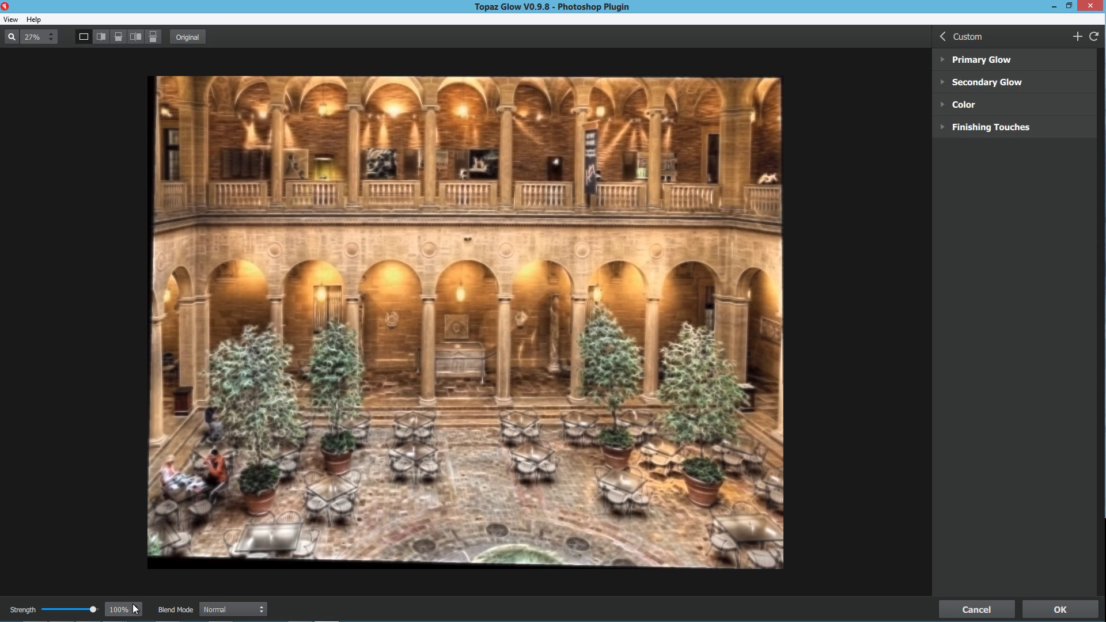
left_click(259, 612)
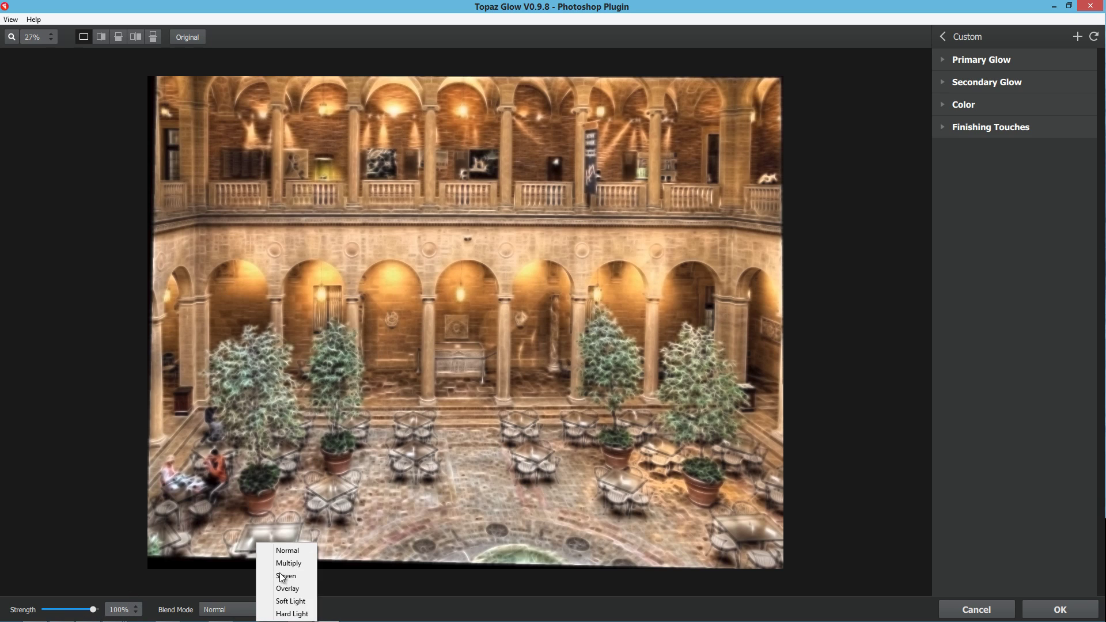
left_click(293, 600)
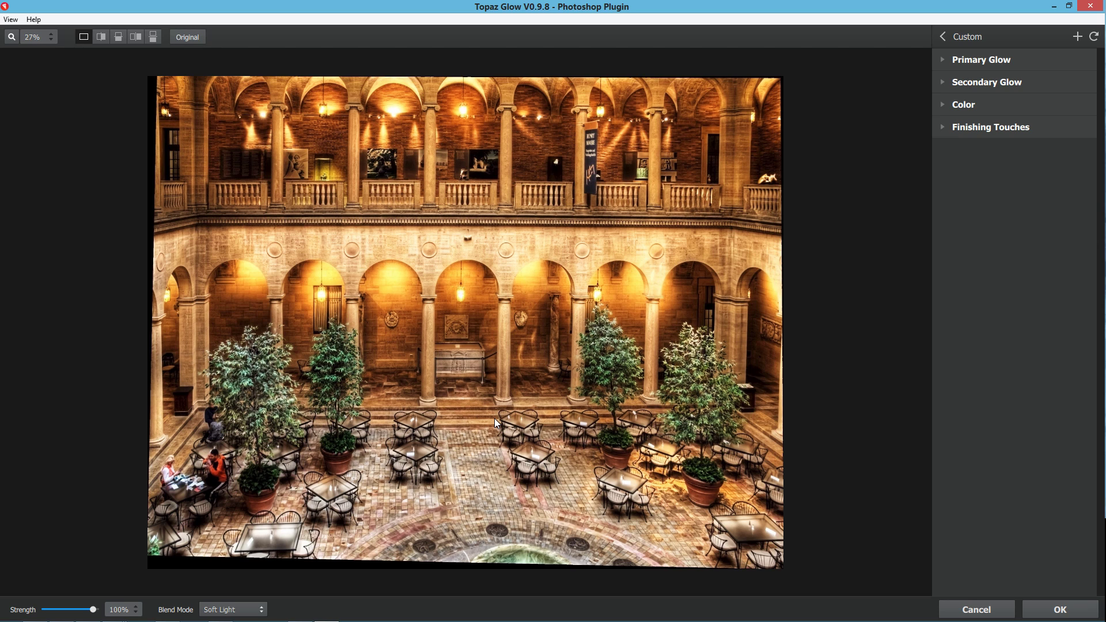
left_click(950, 103)
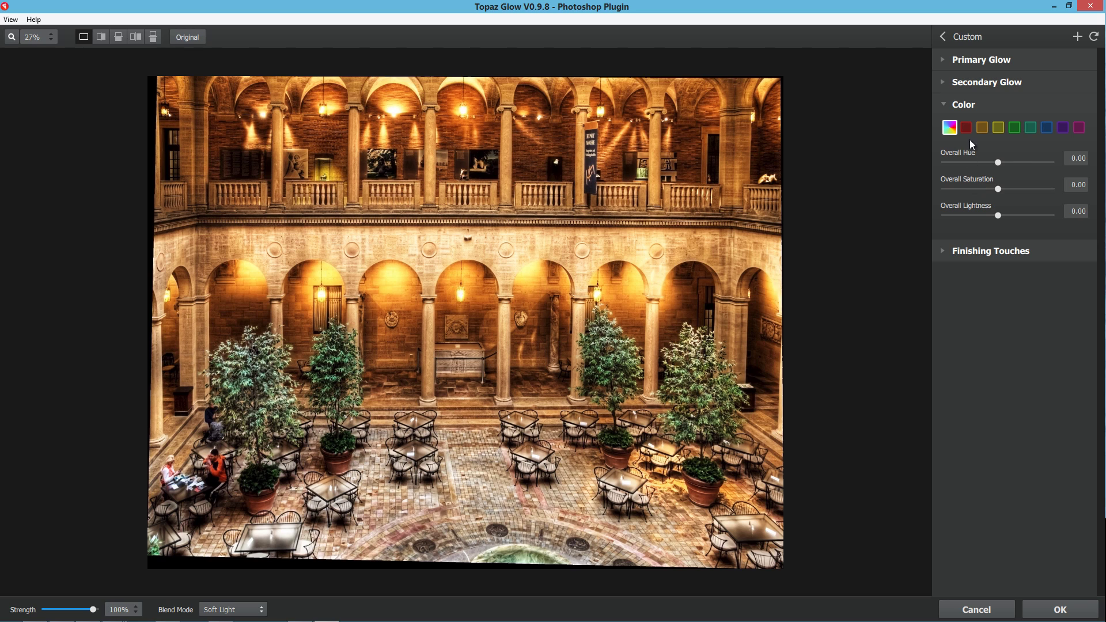
Experiment with the red tones' hue, saturation and lightness.
left_click(967, 129)
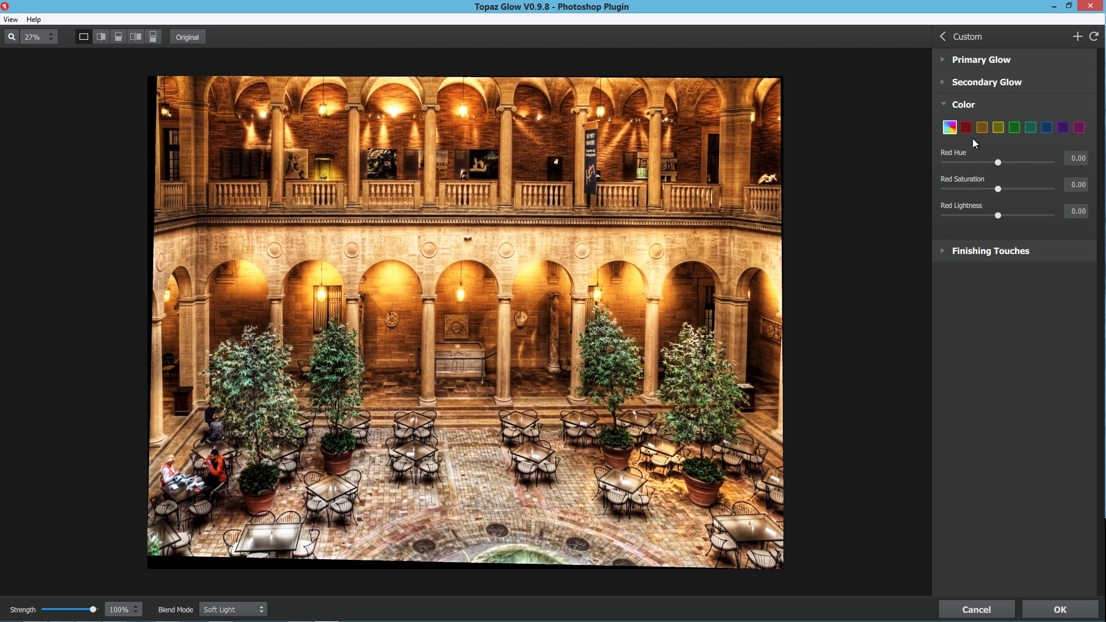
left_click(1050, 164)
left_click(1050, 189)
left_click(999, 163)
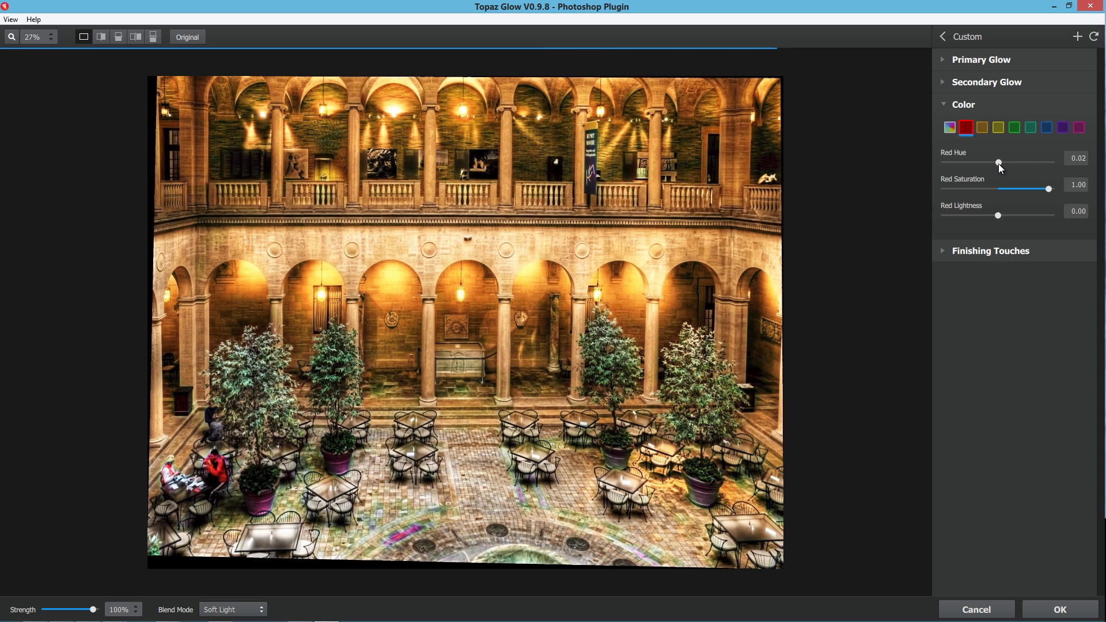
left_click(1036, 192)
left_click(1055, 192)
left_click(1017, 189)
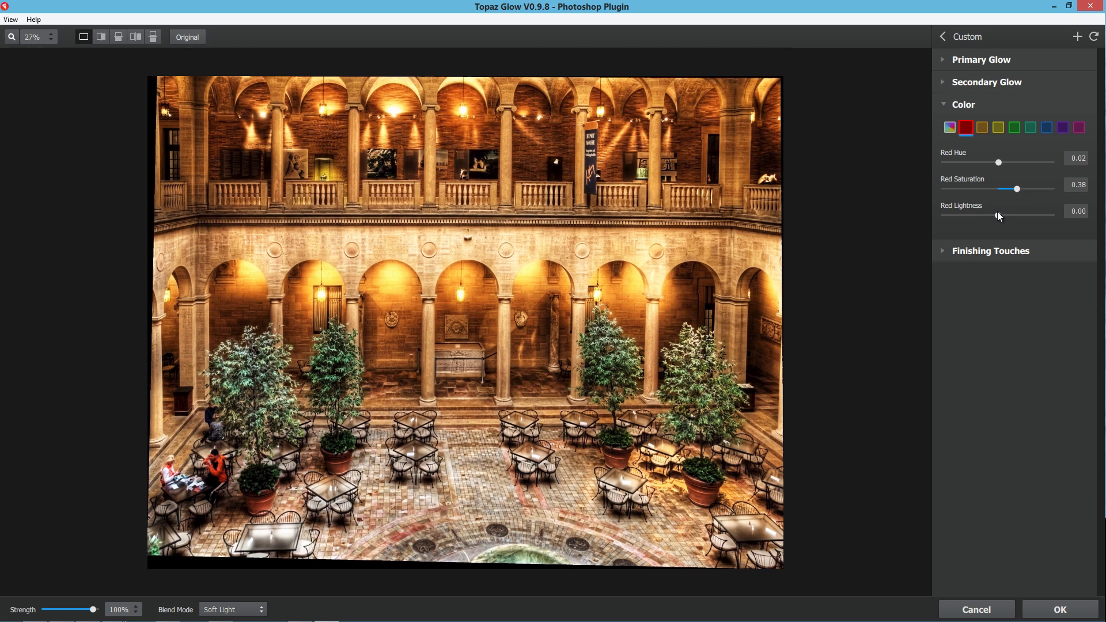
left_click_drag(995, 213, 963, 215)
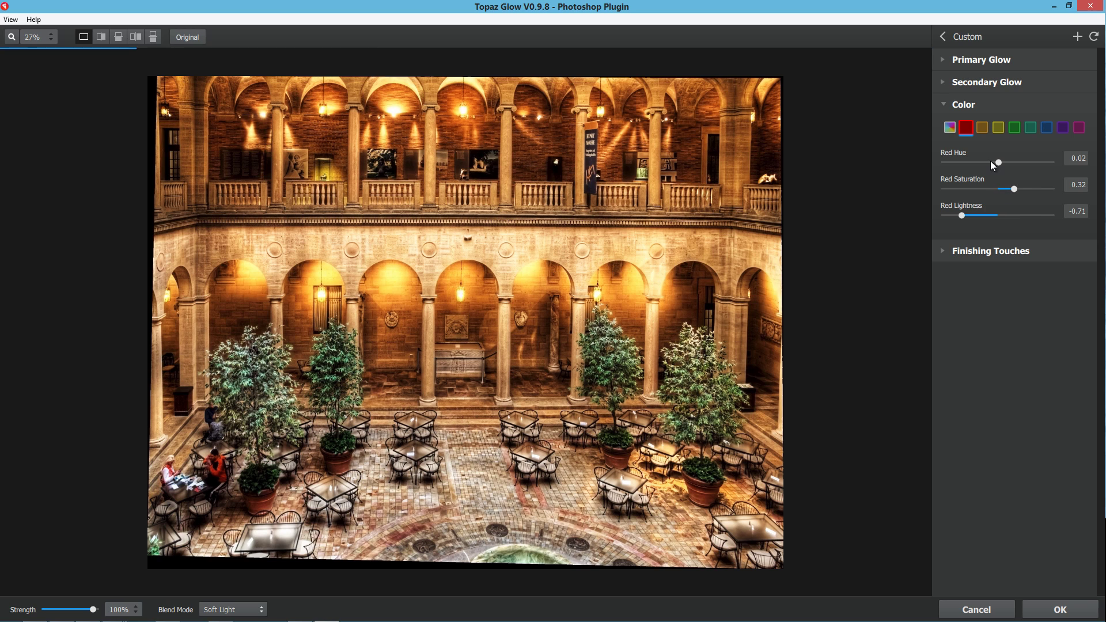
Set the orange tones' Lightness to 0.21 and Saturation to -0.42.
left_click(982, 128)
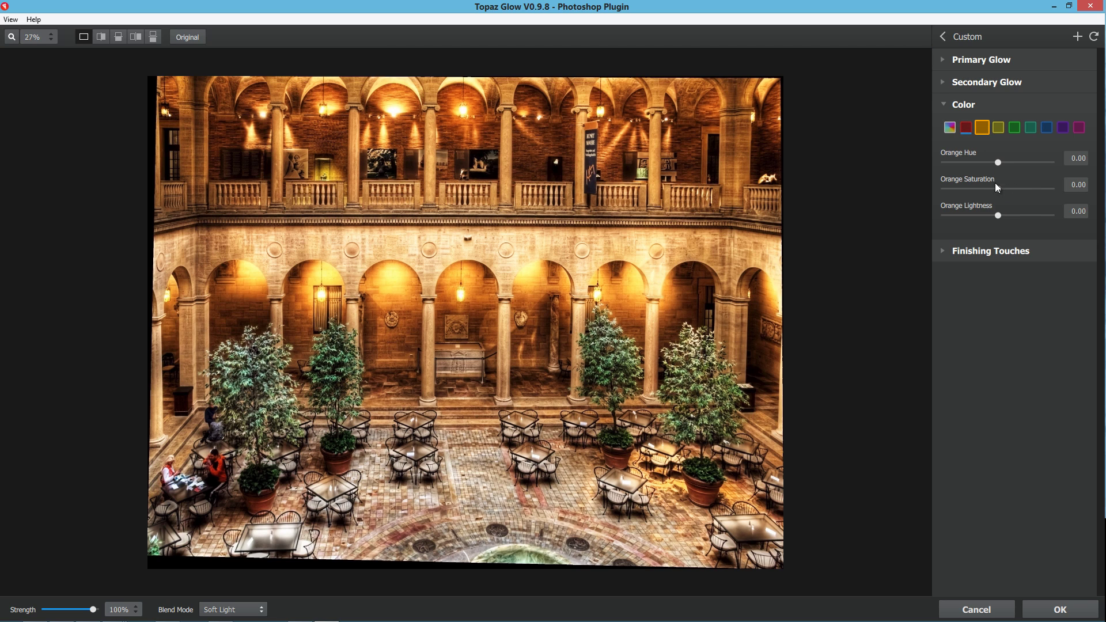
left_click(1012, 216)
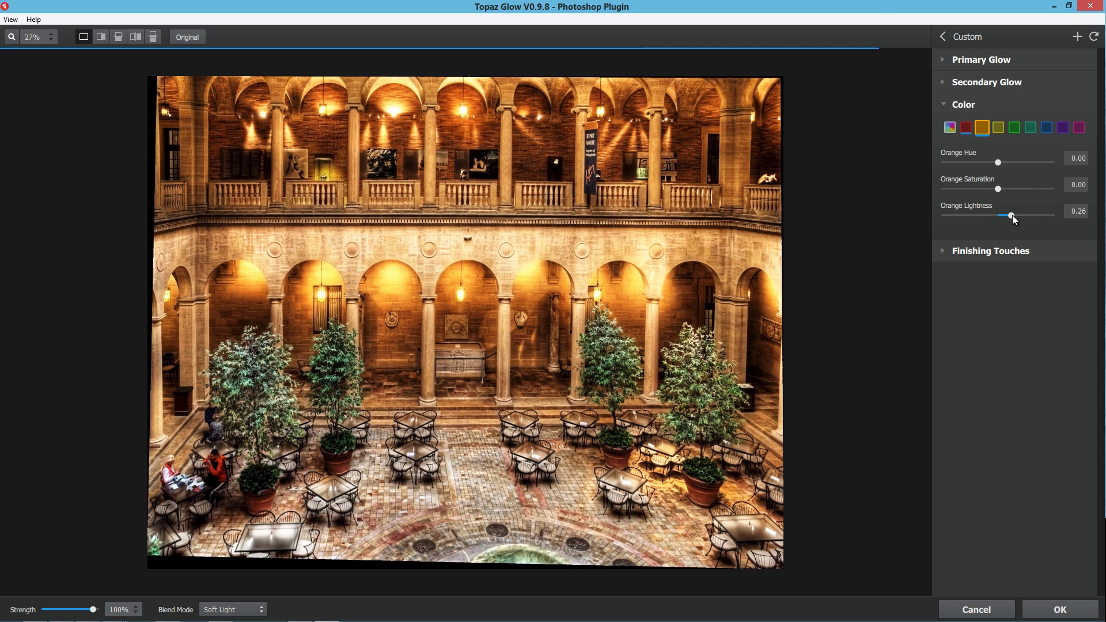
left_click_drag(1012, 216, 1009, 215)
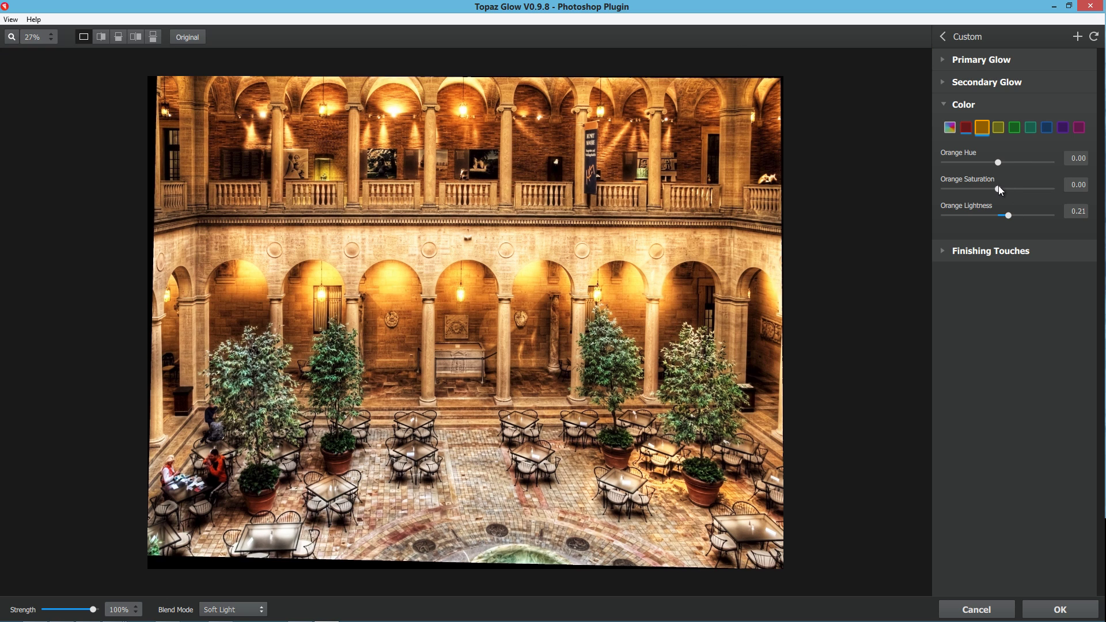
left_click(1034, 189)
left_click_drag(1018, 193, 968, 196)
left_click(975, 190)
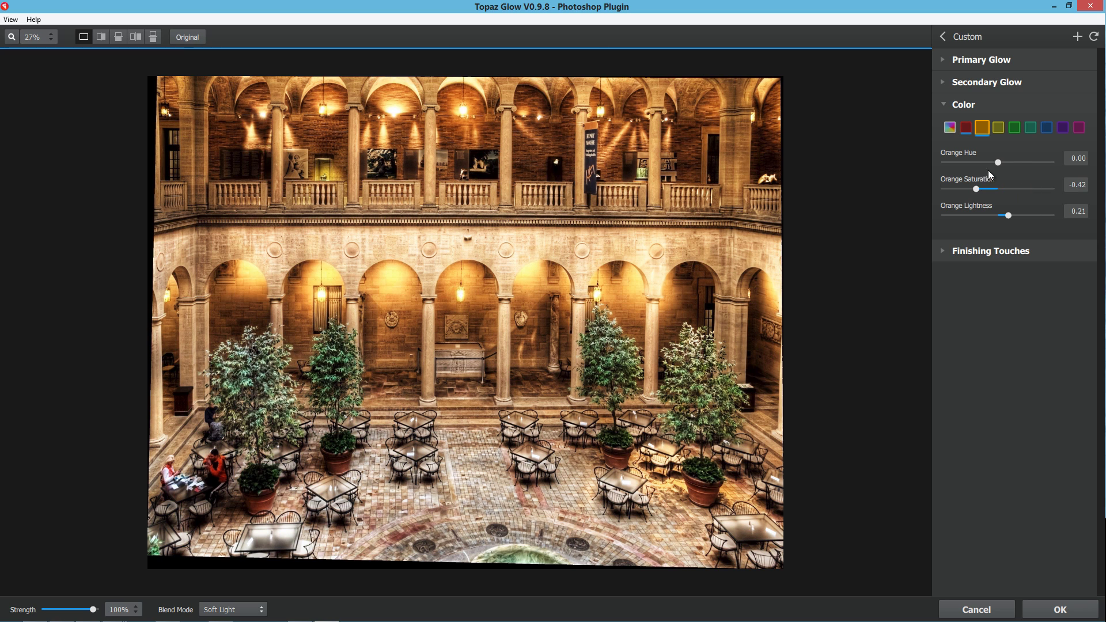
Settle the orange Hue at -0.05 after trying other values.
left_click_drag(998, 164, 1015, 162)
left_click(1046, 163)
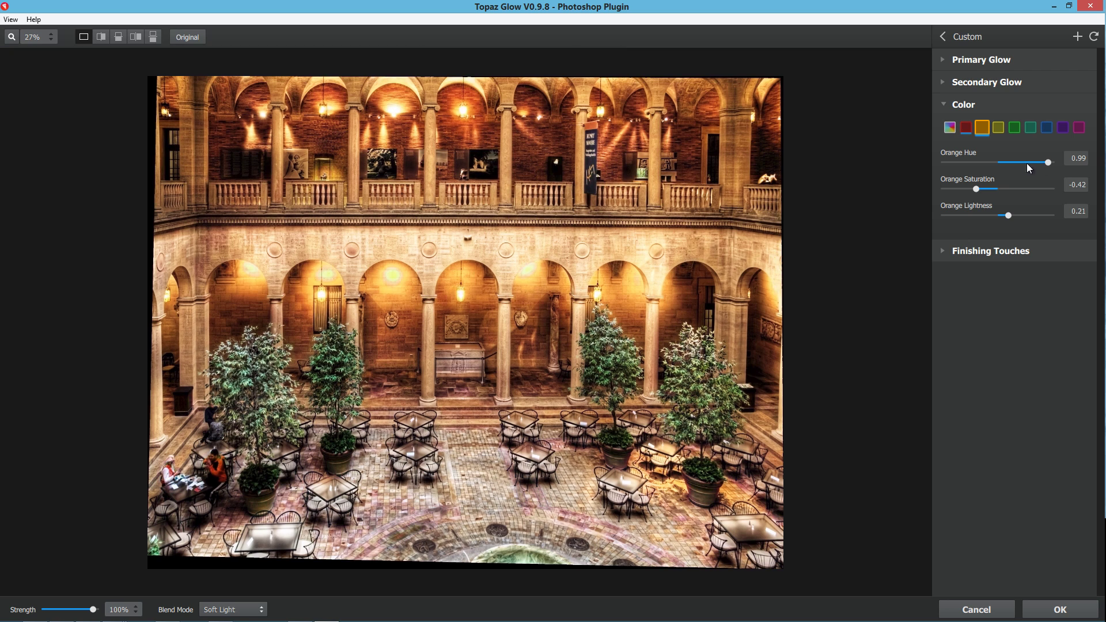
mouse_move(980, 165)
left_mouse_down()
mouse_move(961, 163)
mouse_move(993, 165)
left_mouse_up()
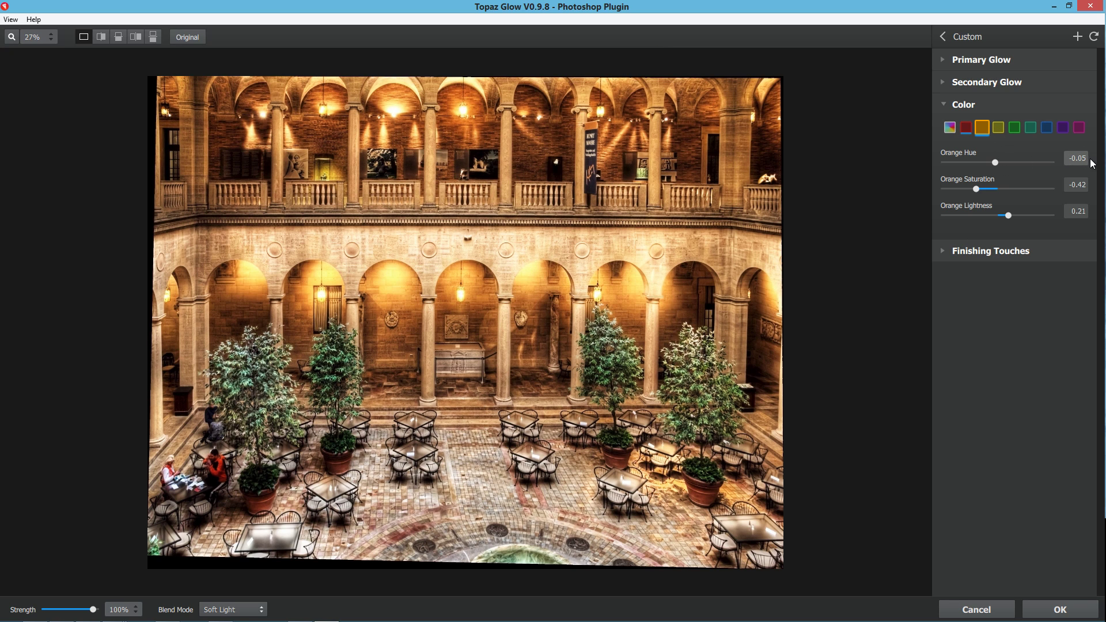
left_click(1088, 158)
left_click(1001, 128)
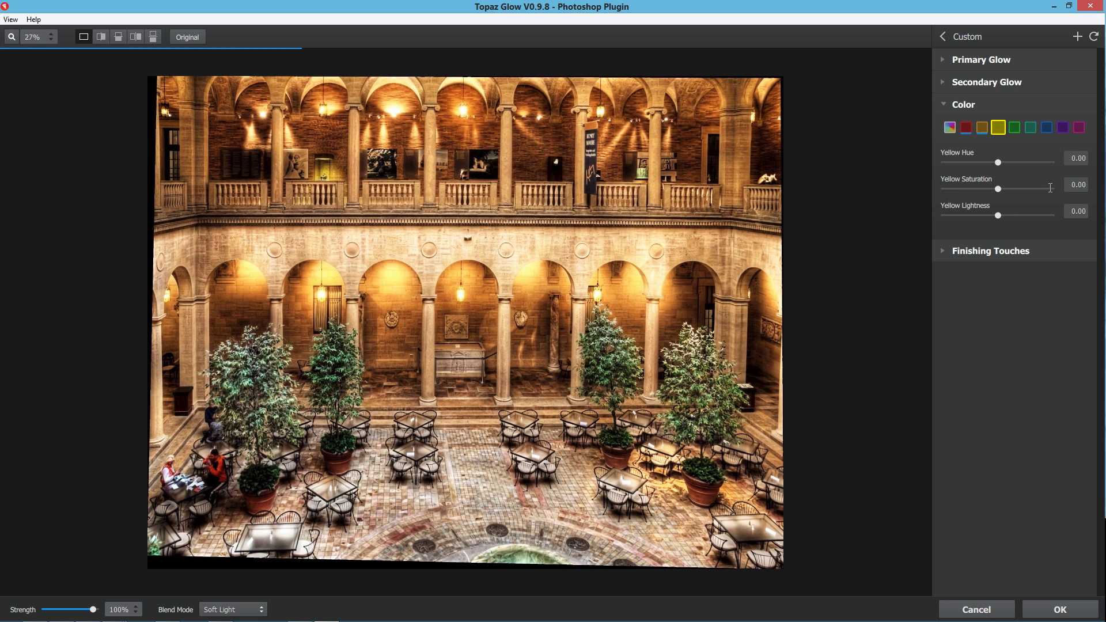
Tune yellows to hue 0.38, saturation 0.14, lightness -0.12, and greens to saturation 0.40, lightness 0.10.
left_click_drag(998, 189, 1077, 188)
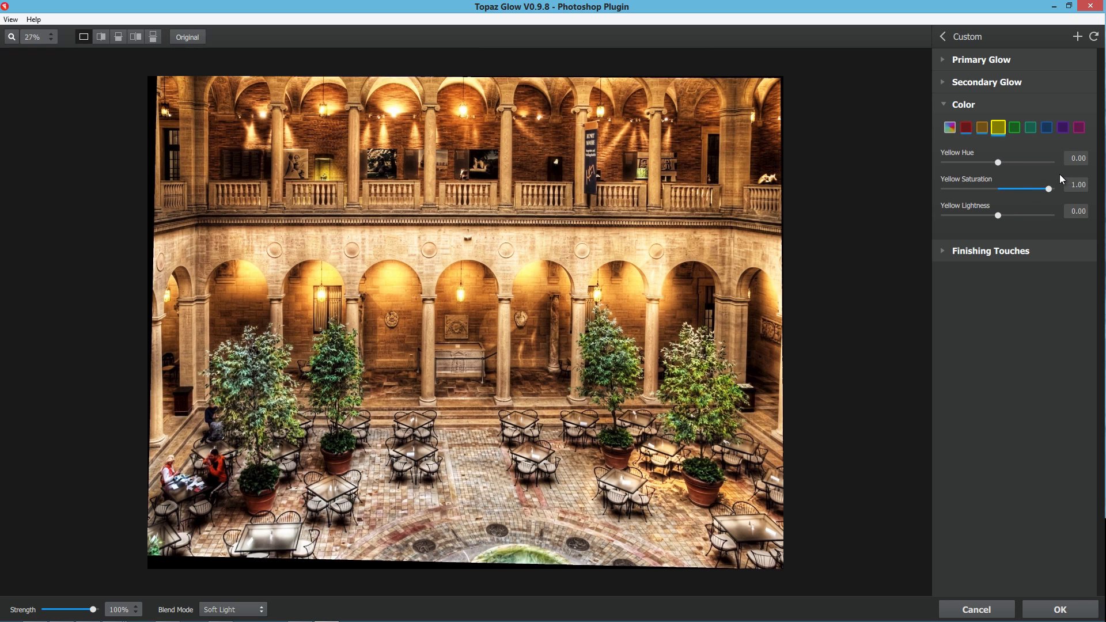
left_click_drag(1048, 190, 1017, 163)
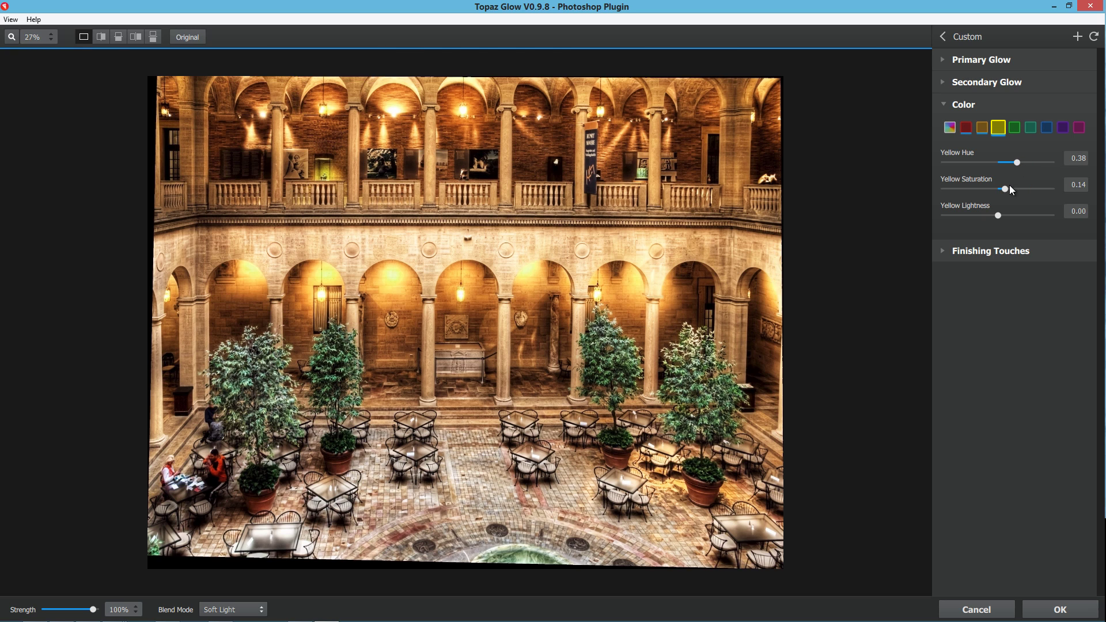
left_click(992, 215)
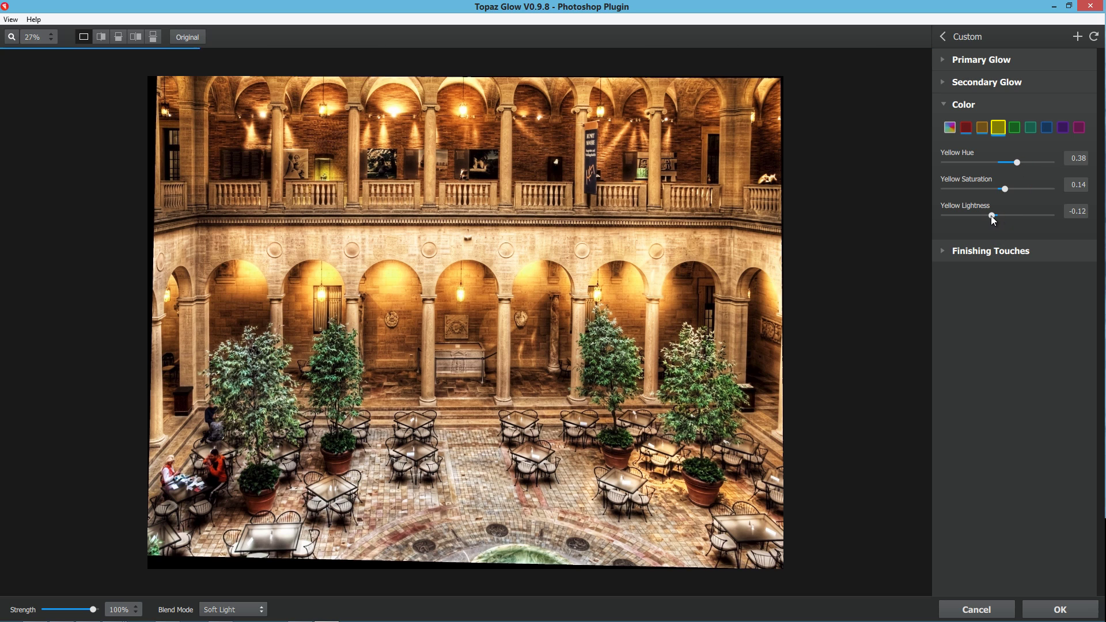
left_click(1016, 129)
left_click_drag(1001, 214, 1019, 190)
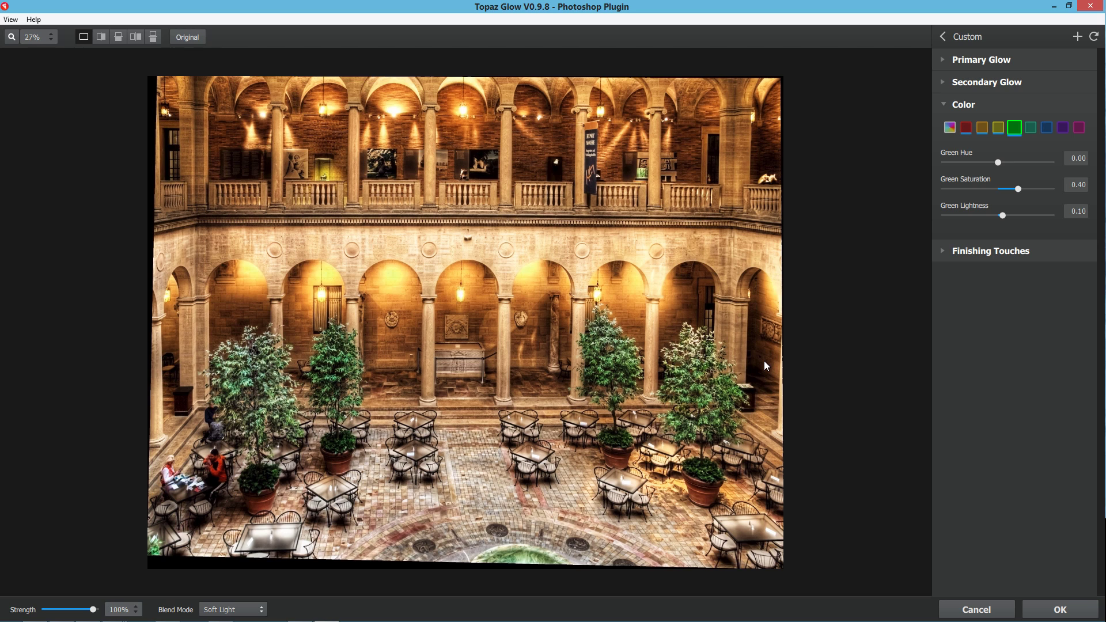
In Finishing Touches, try some sharpening, then return Sharpness to 0.
left_click(945, 104)
left_click(946, 126)
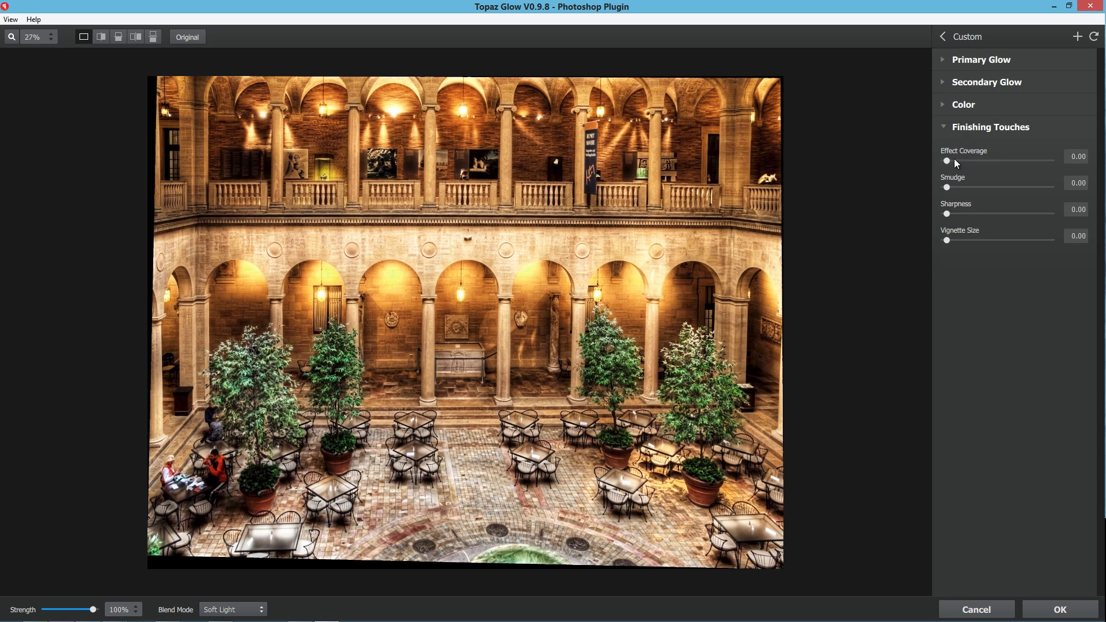
left_click(963, 215)
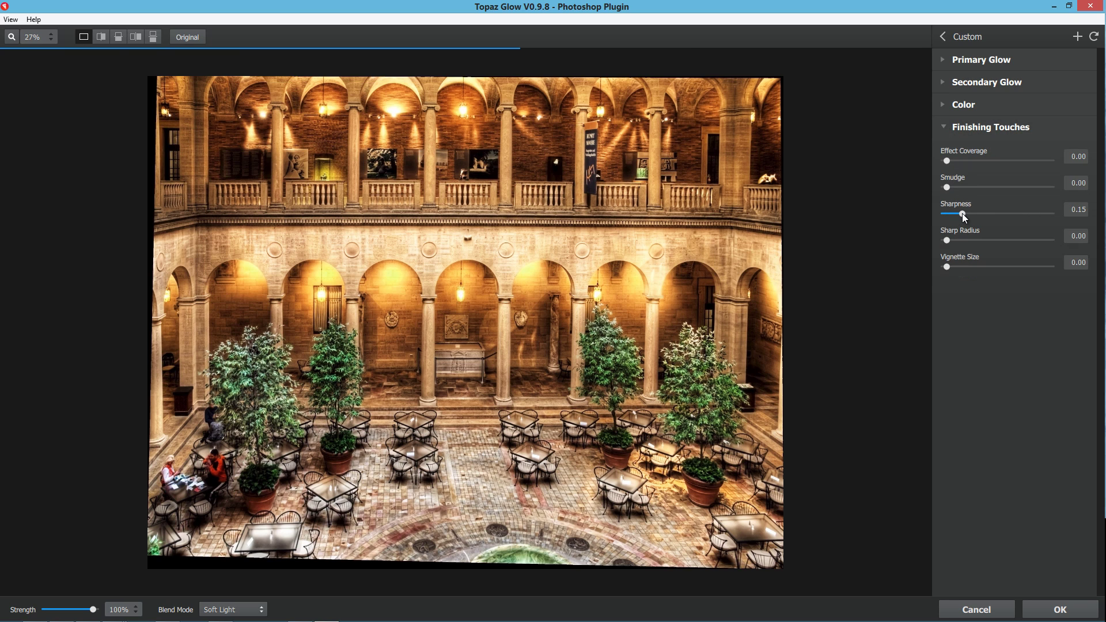
left_click(944, 215)
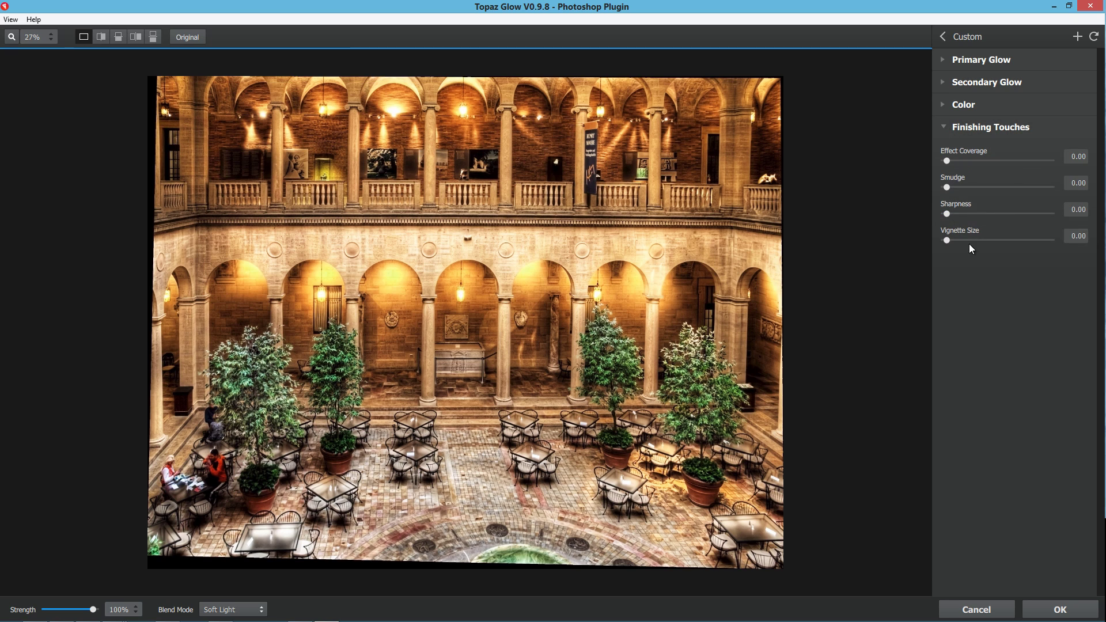
Try a vignette, reset Vignette Size to 0, and apply the glow with OK.
left_click(971, 243)
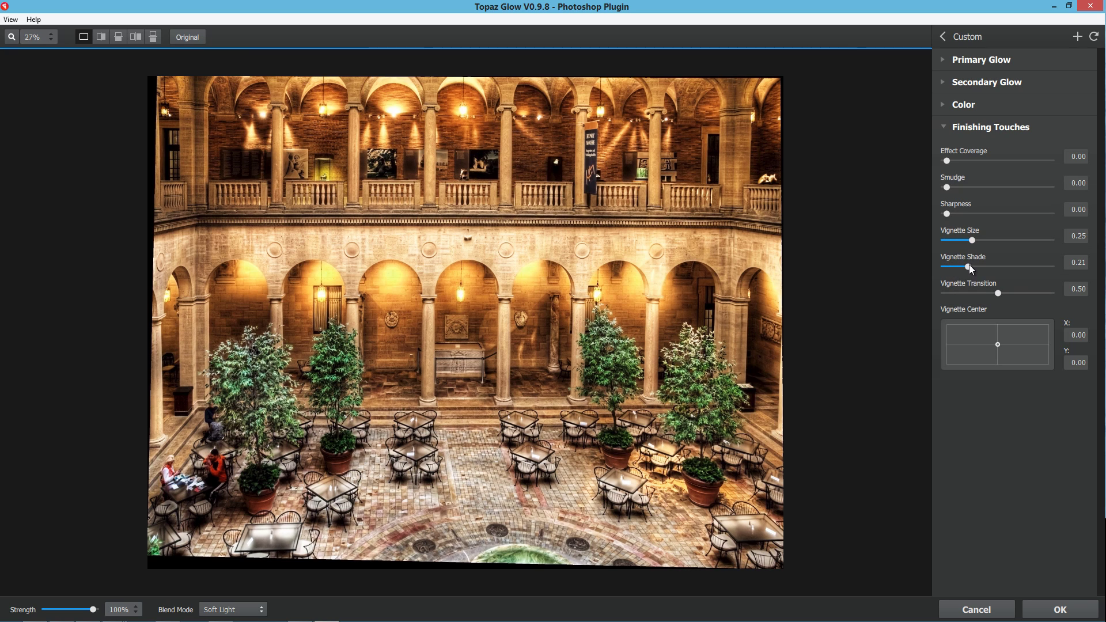
left_click(970, 267)
left_click(947, 266)
left_click(949, 242)
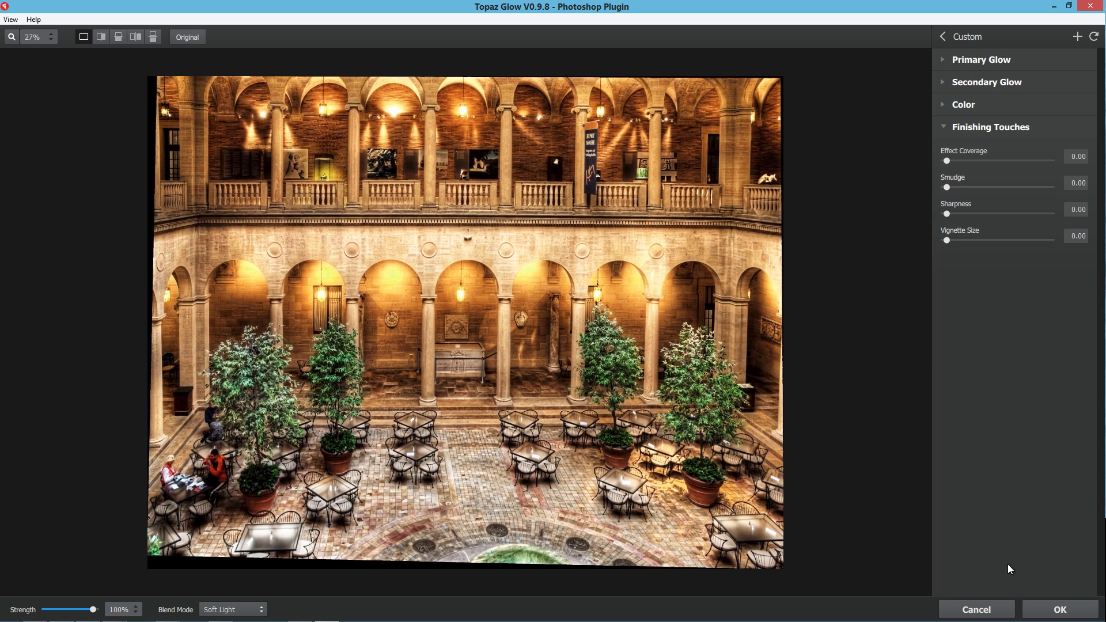
left_click(1046, 613)
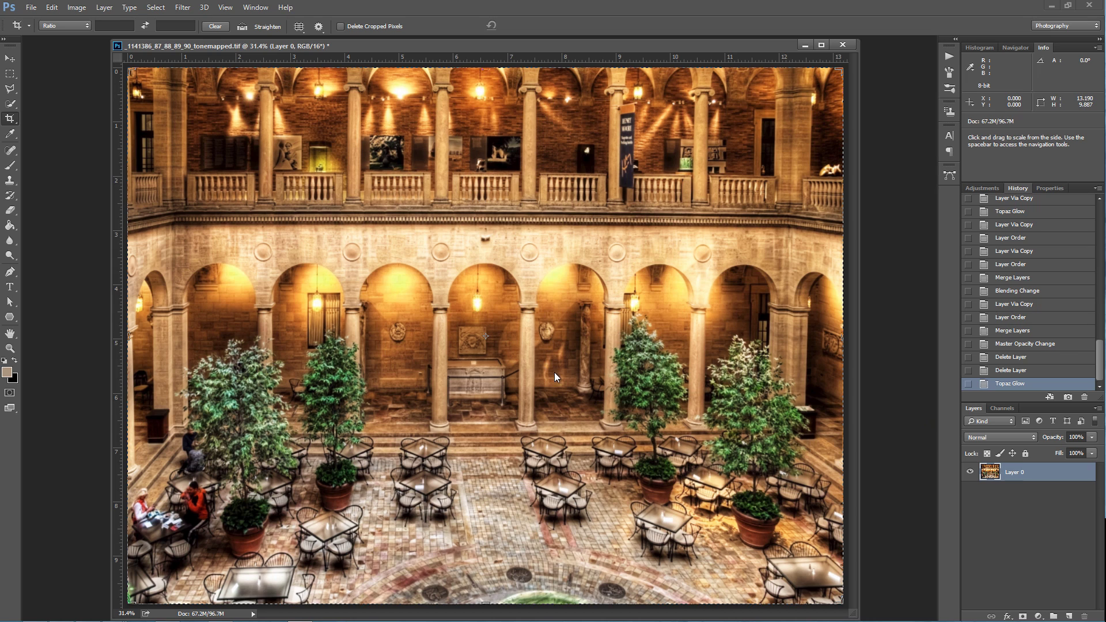
Save the glowed state as a new Topaz Glow document and revert the original to the last Delete Layer state.
left_click(1050, 398)
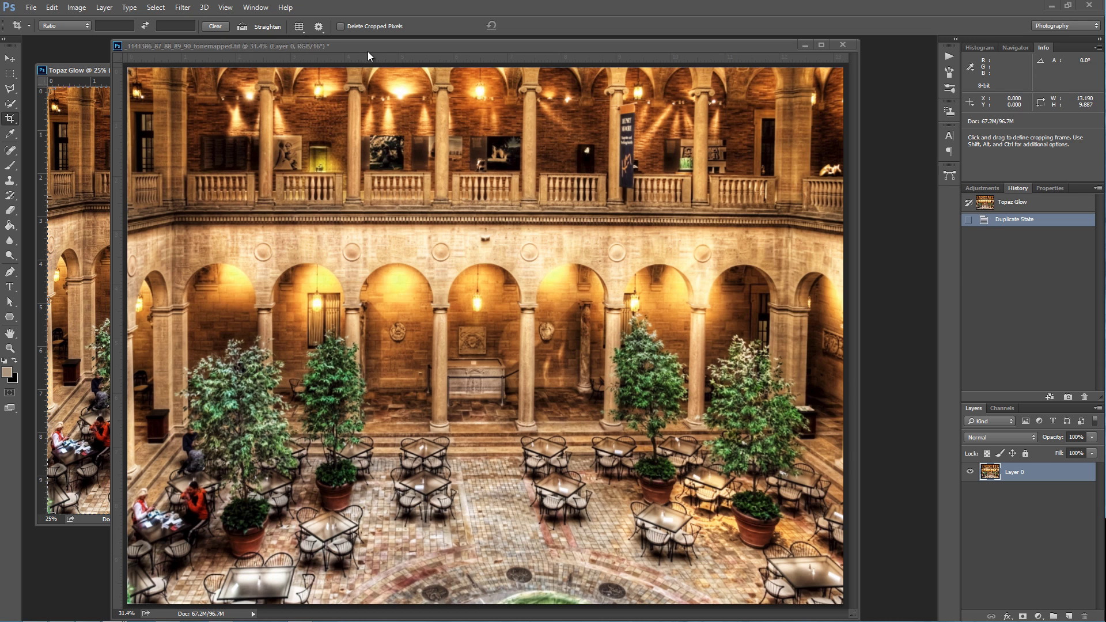
left_click_drag(367, 50, 425, 45)
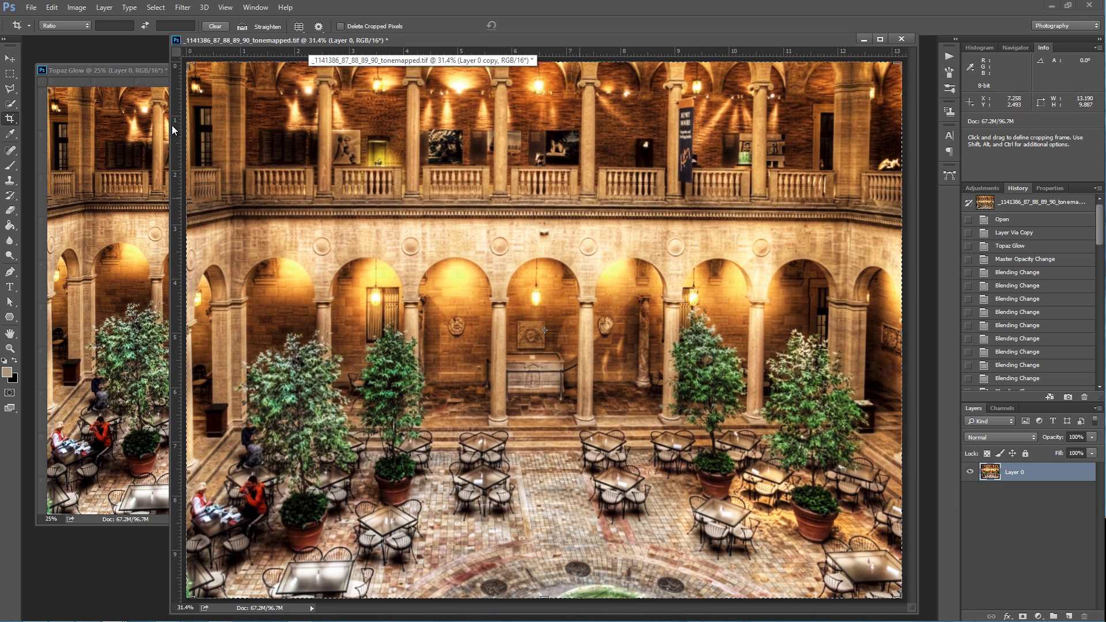
left_click(104, 70)
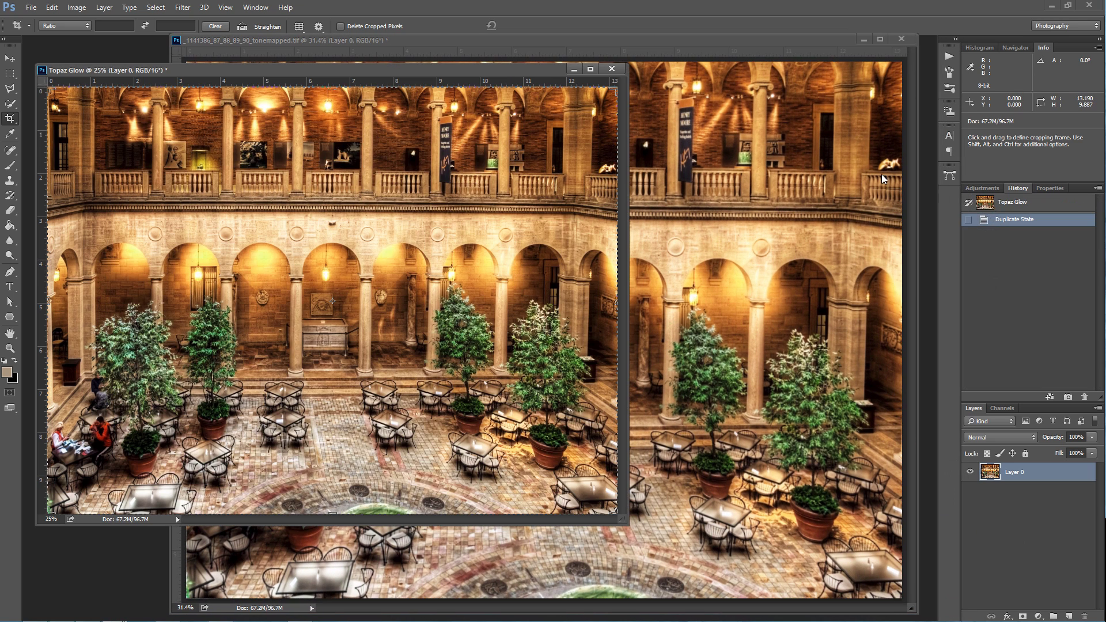
left_click(850, 172)
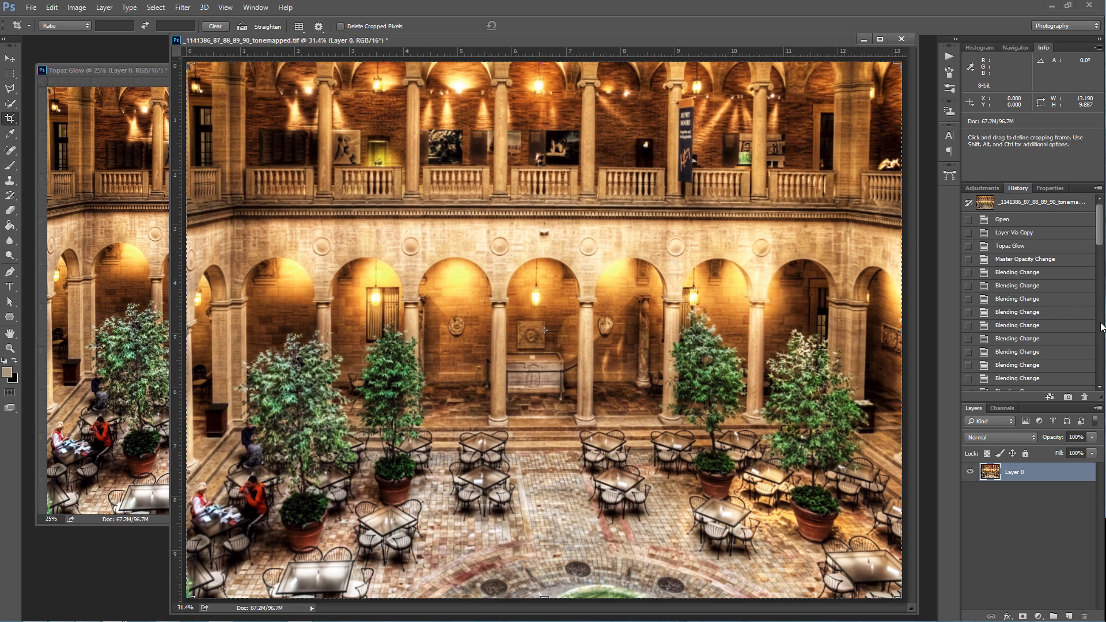
scroll(1103, 353, "down", 10)
left_click(1041, 372)
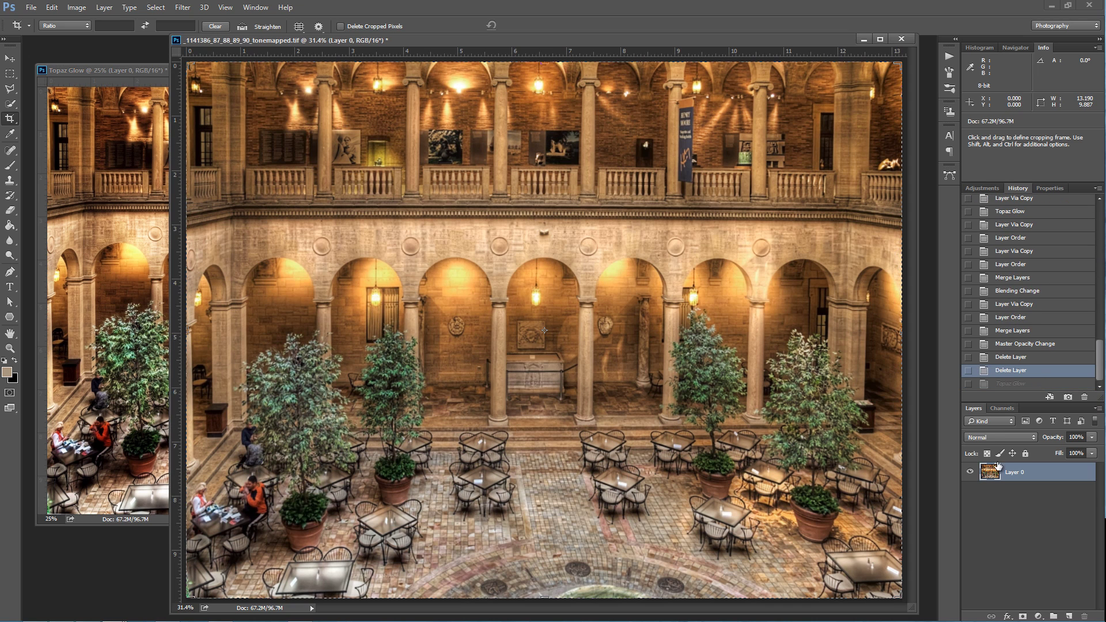
Duplicate Layer 0 with Ctrl+J and set the copy's blend mode to Soft Light.
key("ctrl+j")
left_click(1001, 438)
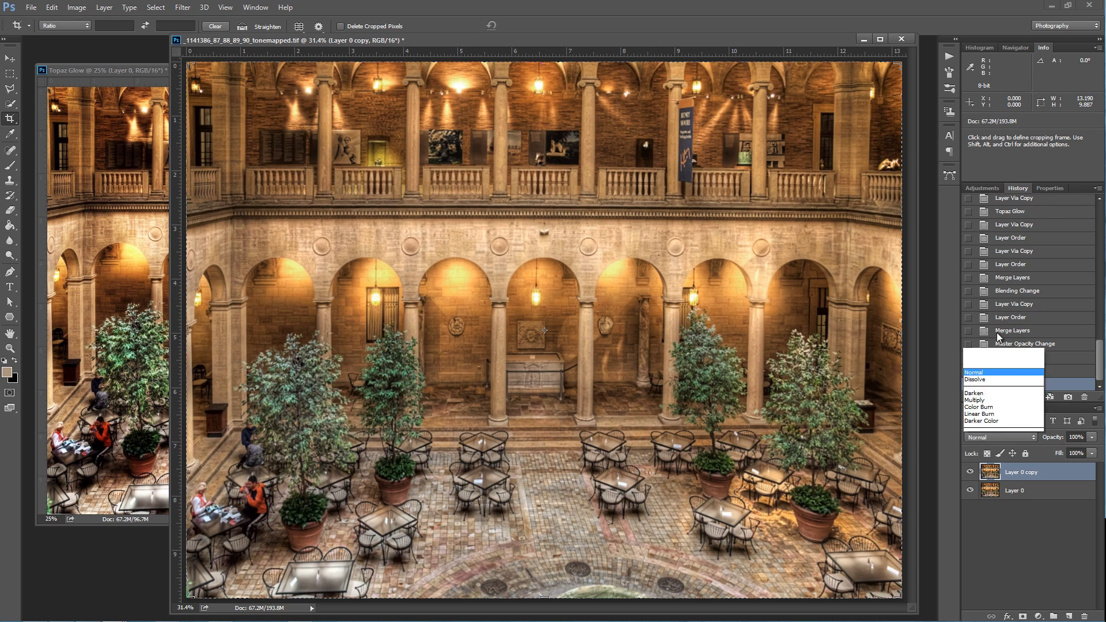
left_click(998, 332)
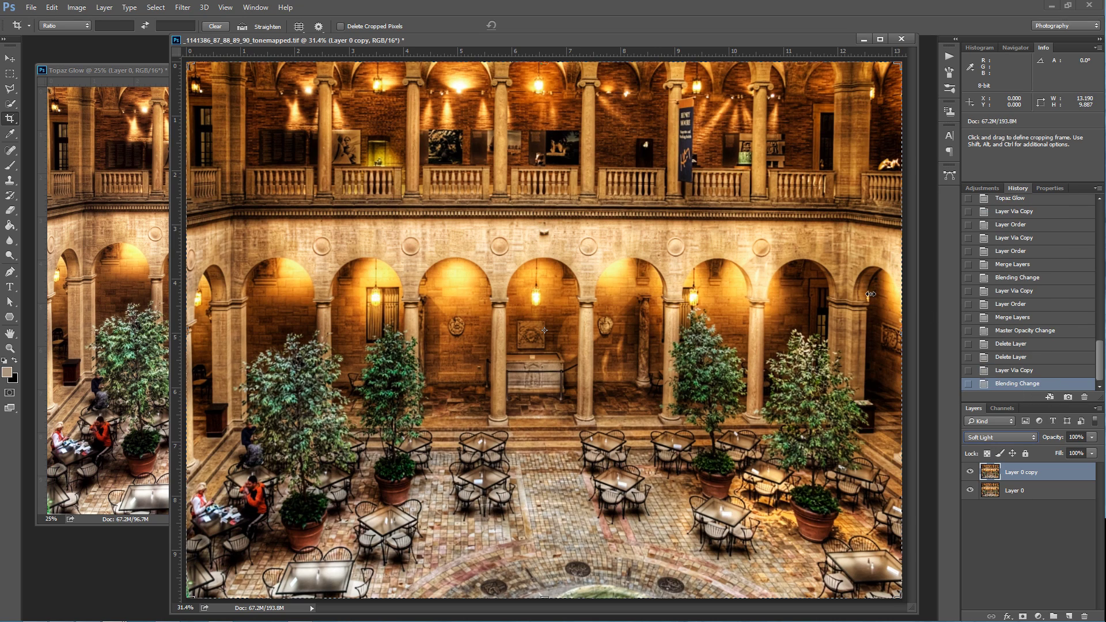
left_click(146, 75)
Move the Topaz Glow layer into the courtyard document as Layer 1, then toggle its visibility to compare.
key("v")
left_click_drag(304, 219, 714, 232)
left_click(970, 473)
left_click(970, 473)
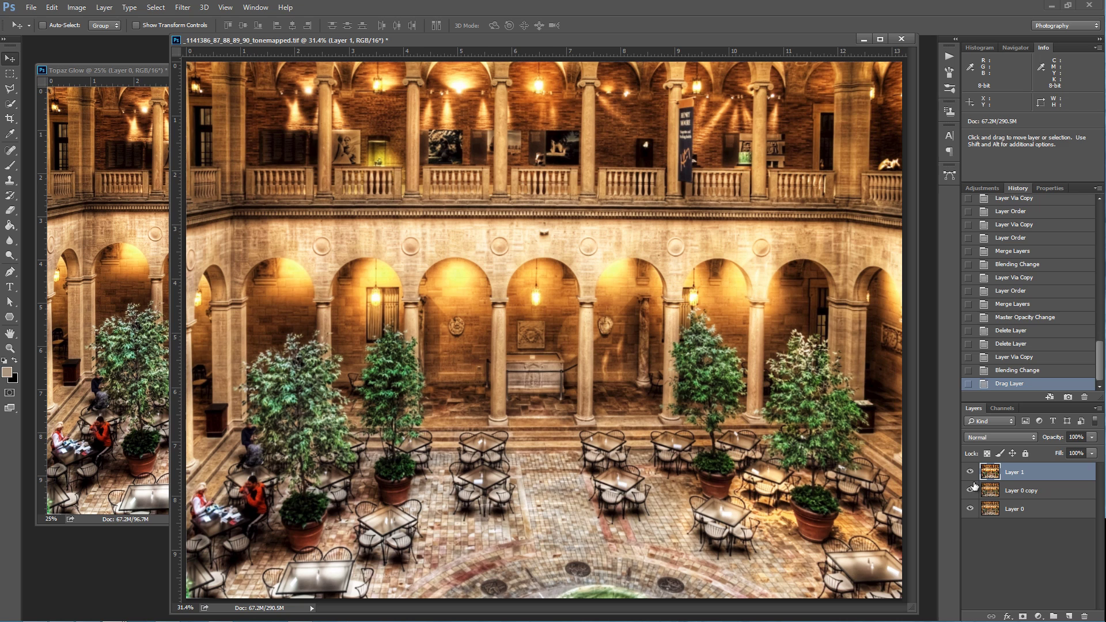
left_click(970, 472)
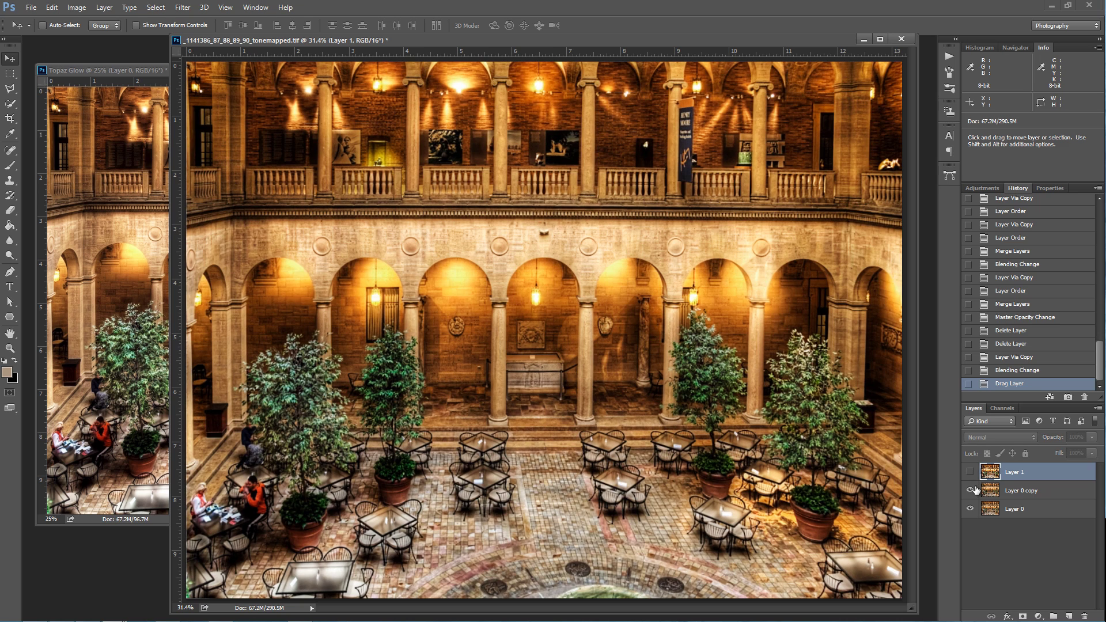
left_click(970, 472)
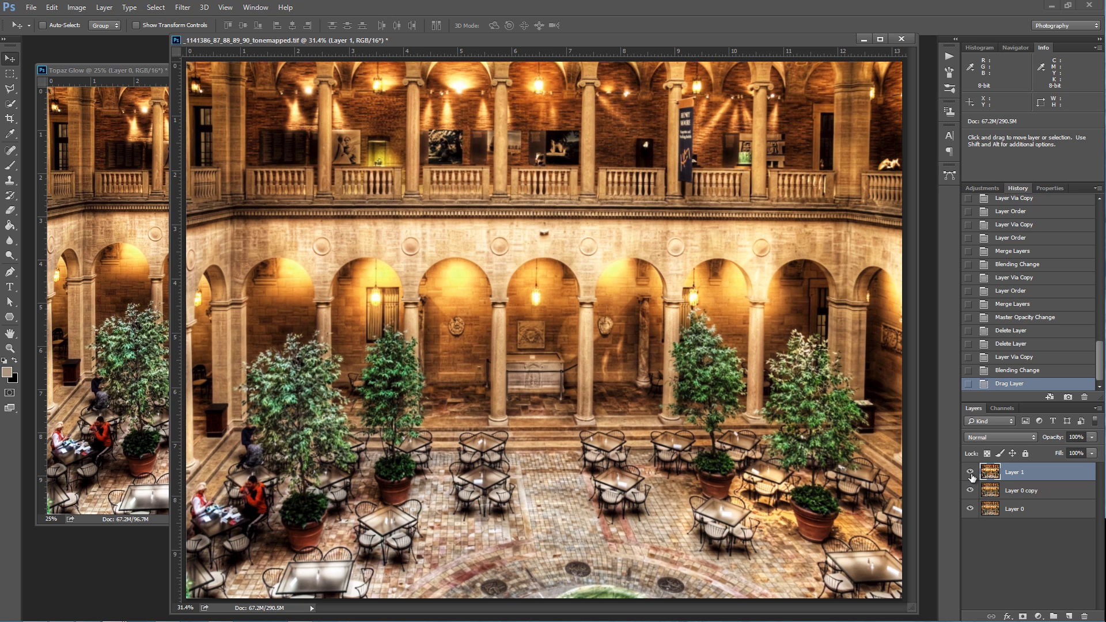